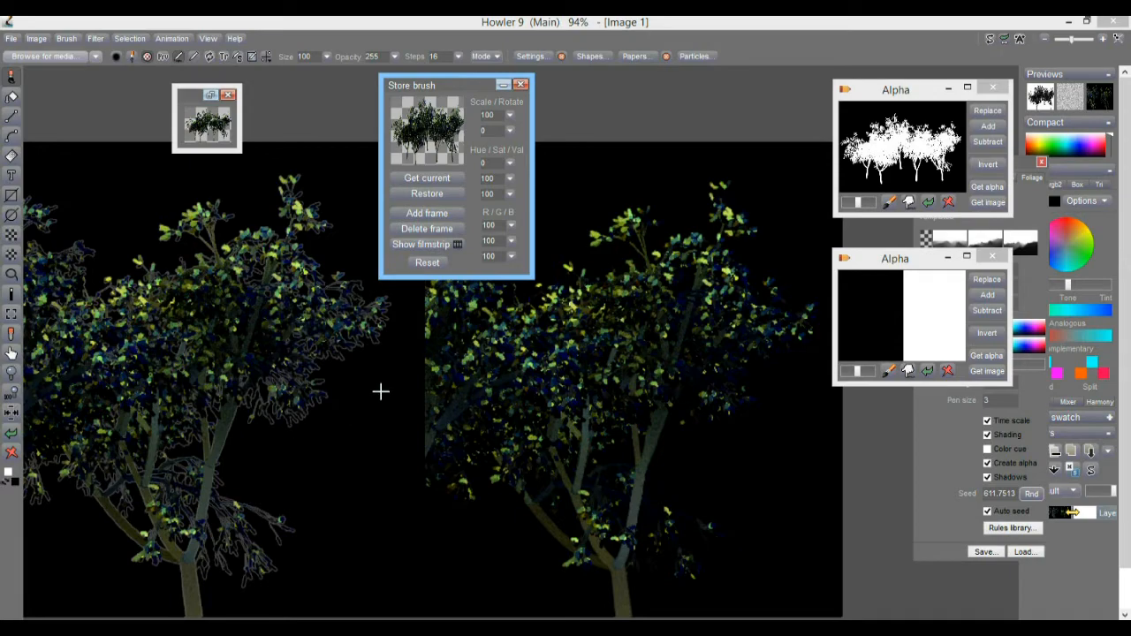
Examine the foliage and branch edges of both trees up close to compare the outlined tree with the clean one.
scroll(262, 386, "up", 5)
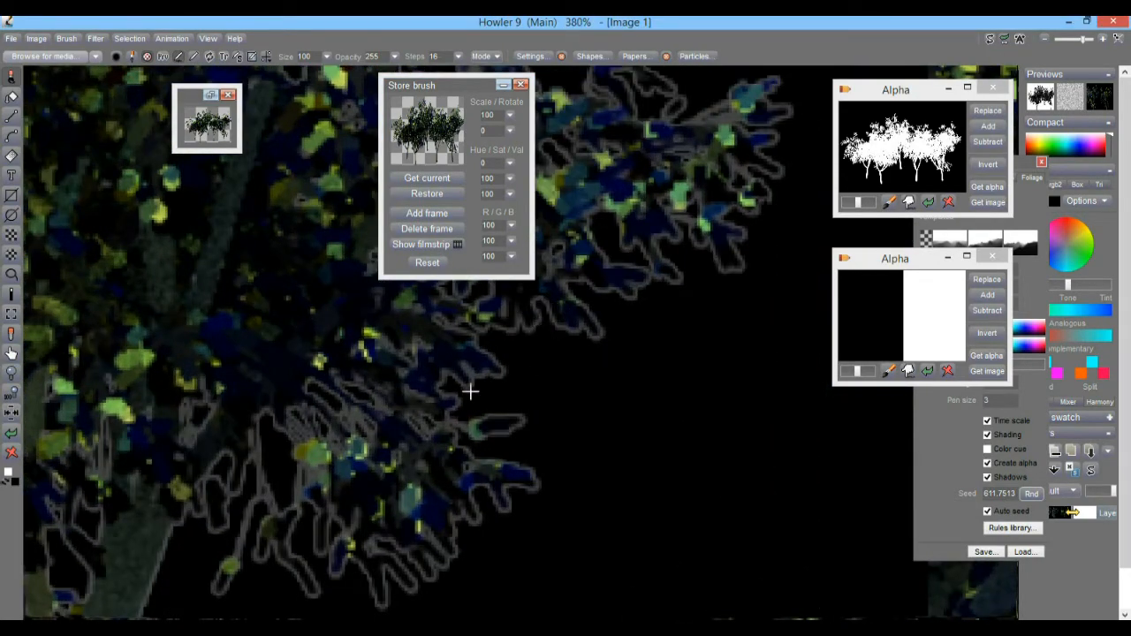
scroll(429, 485, "down", 3)
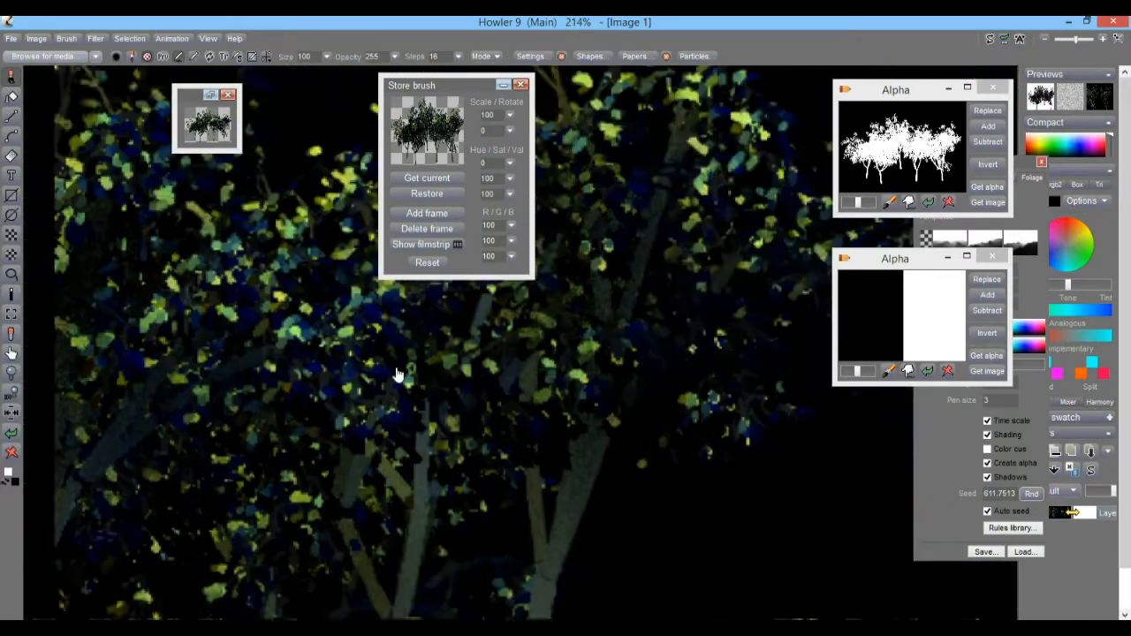
left_click_drag(398, 375, 215, 414)
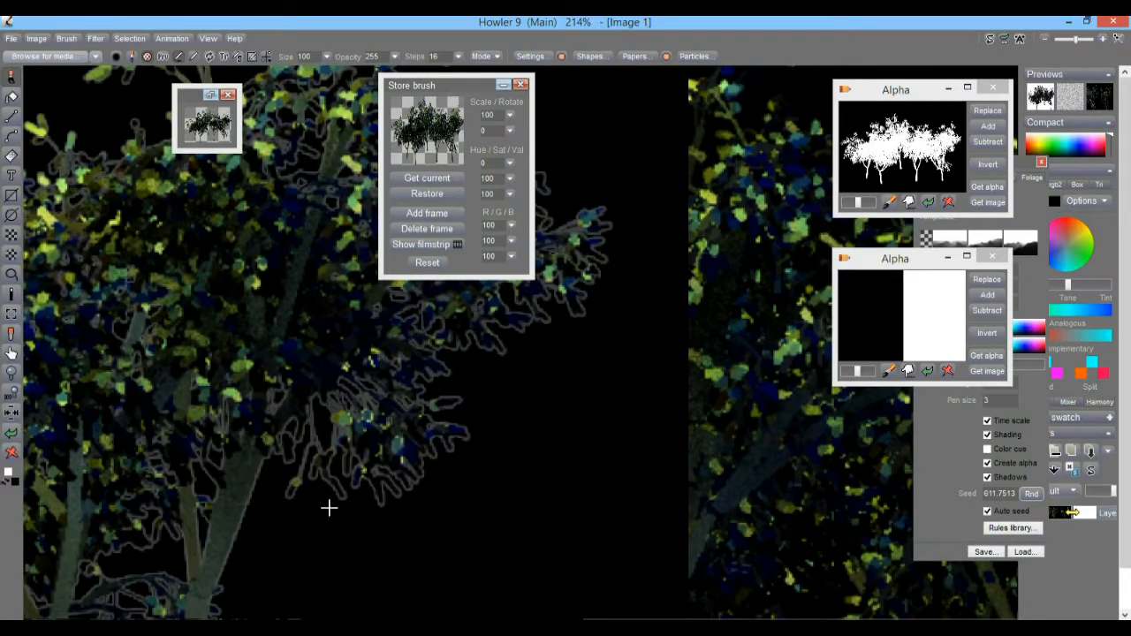
mouse_move(775, 449)
left_mouse_down()
mouse_move(116, 442)
mouse_move(4, 453)
left_mouse_up()
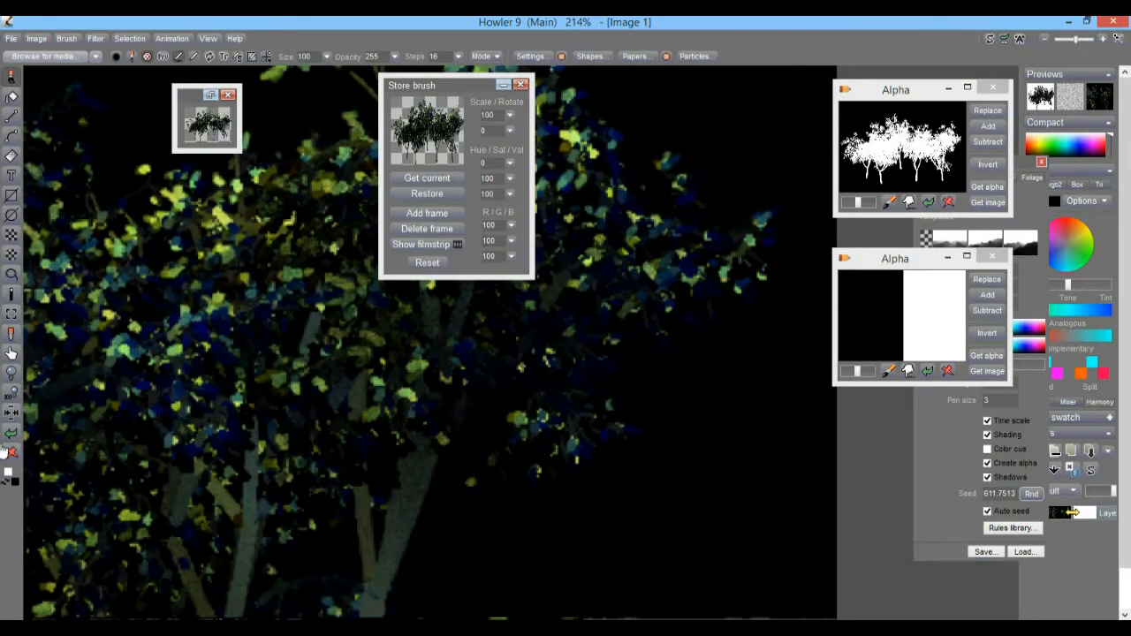
scroll(530, 379, "down", 5)
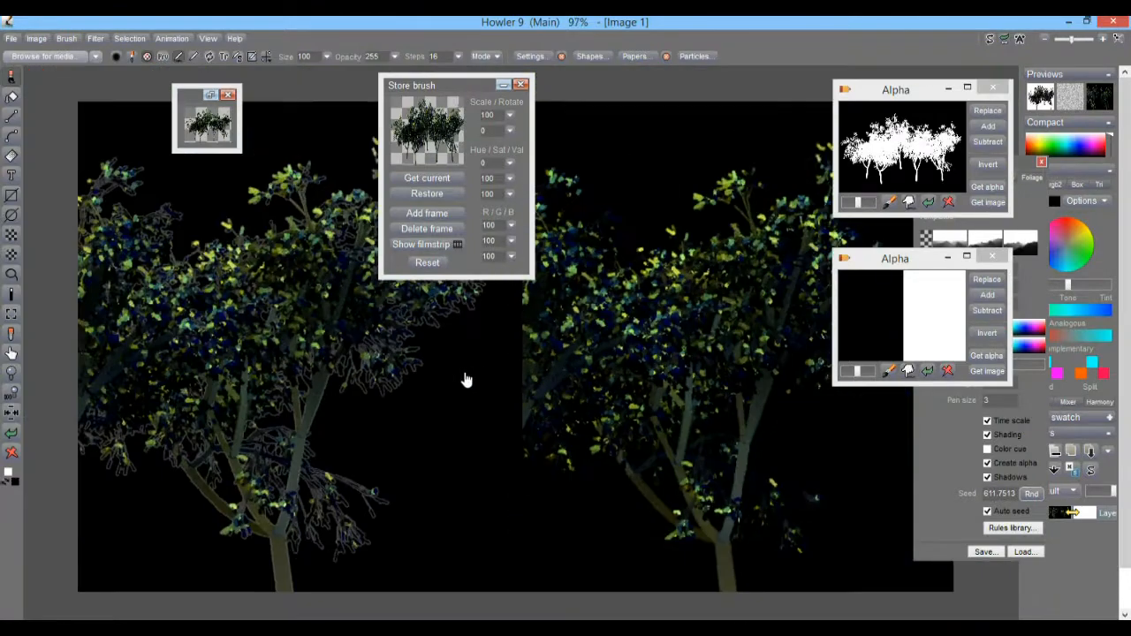
left_click_drag(492, 351, 486, 380)
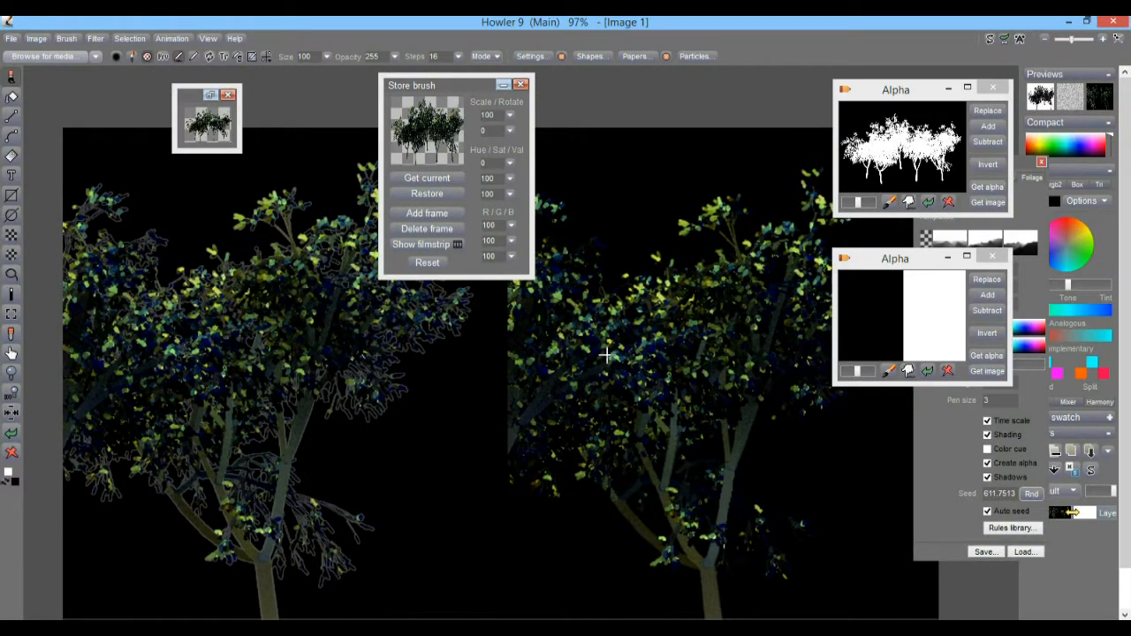
Move the Store brush panel aside, collapse it to a thumbnail, and clear the canvas to black.
mouse_move(462, 86)
left_mouse_down()
mouse_move(584, 89)
mouse_move(1060, 423)
mouse_move(762, 207)
mouse_move(759, 105)
left_mouse_up()
left_click(810, 111)
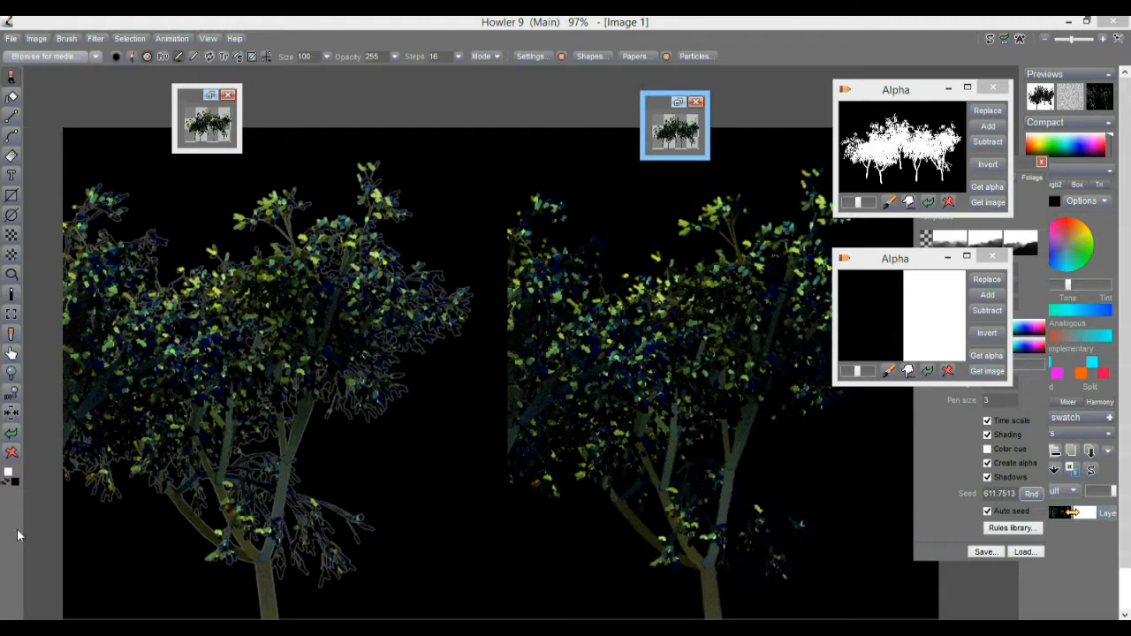
left_click(7, 486)
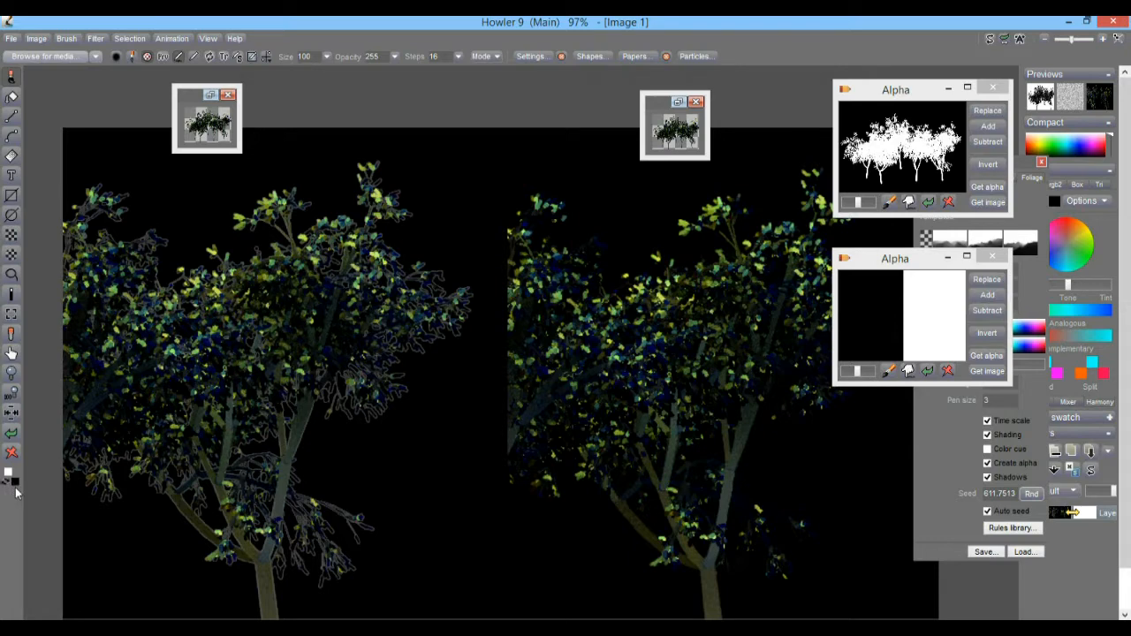
left_click(11, 453)
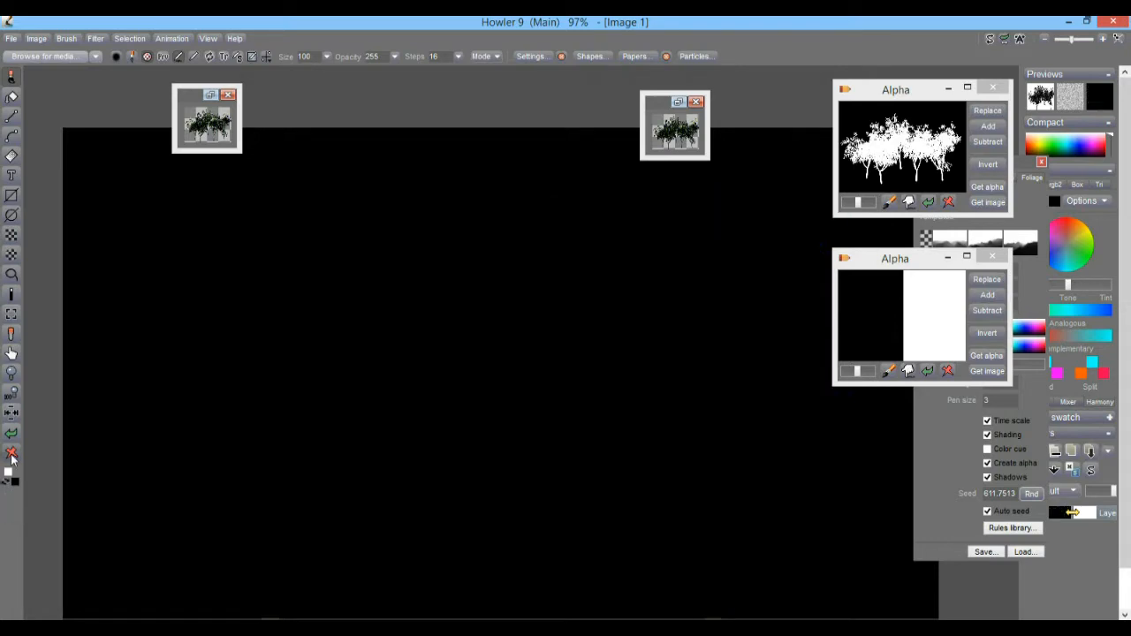
Turn the alpha overlay display off and back on.
left_click(130, 39)
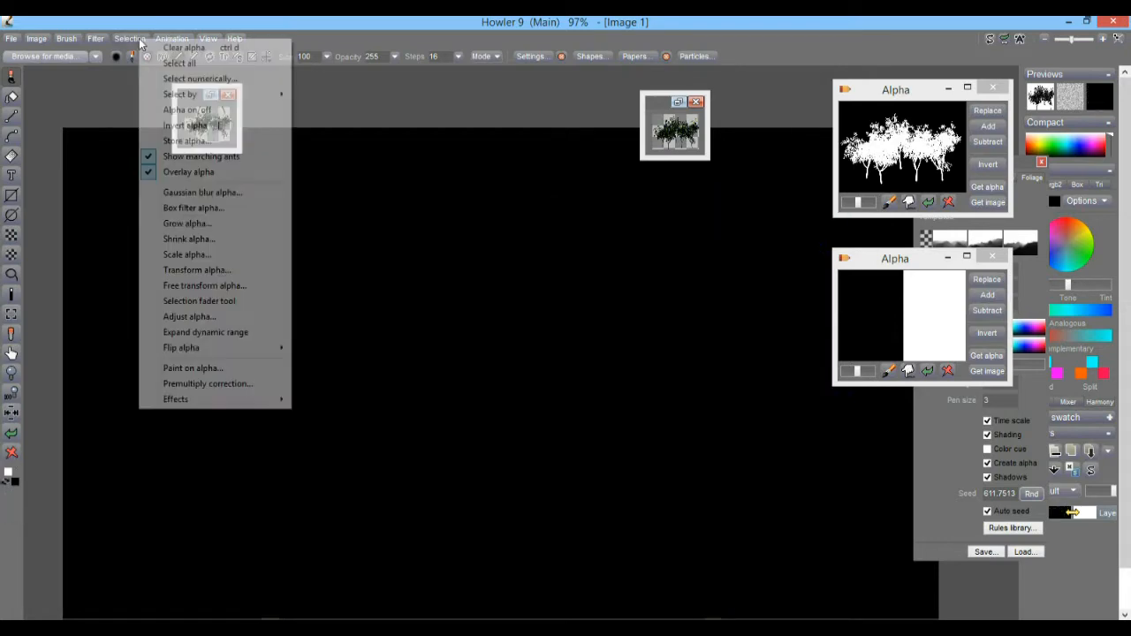
left_click(192, 173)
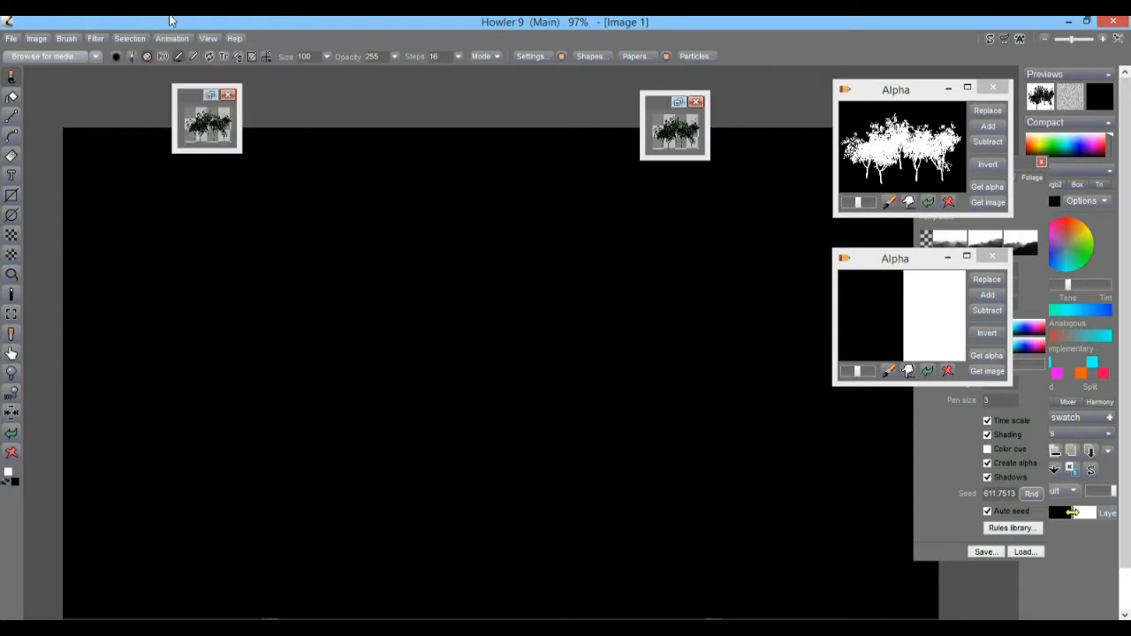
left_click(126, 41)
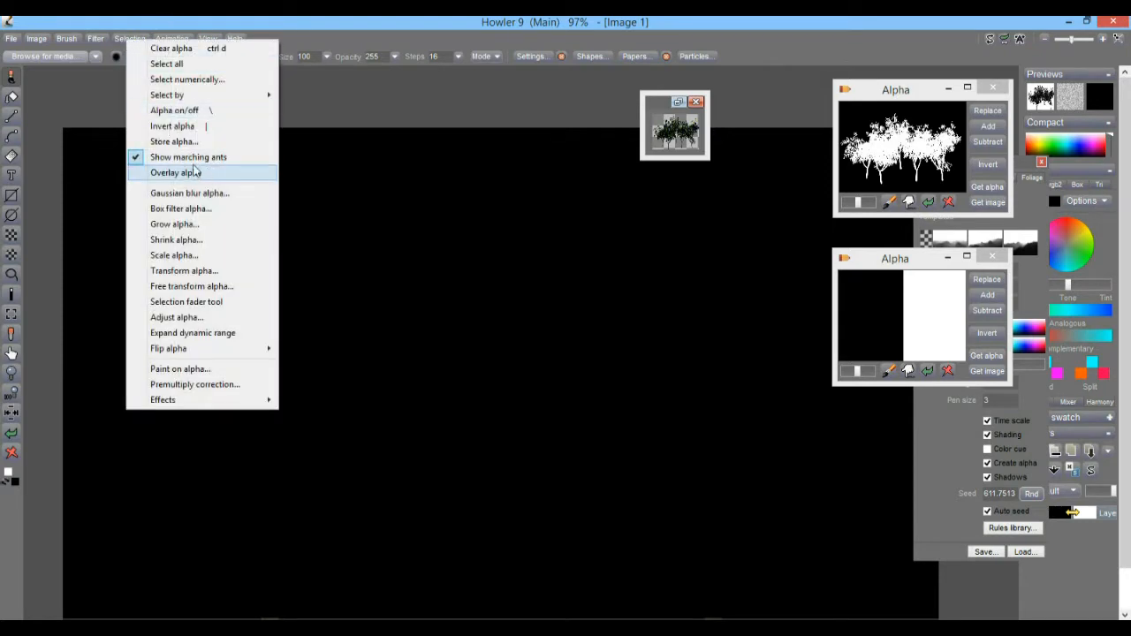
left_click(195, 173)
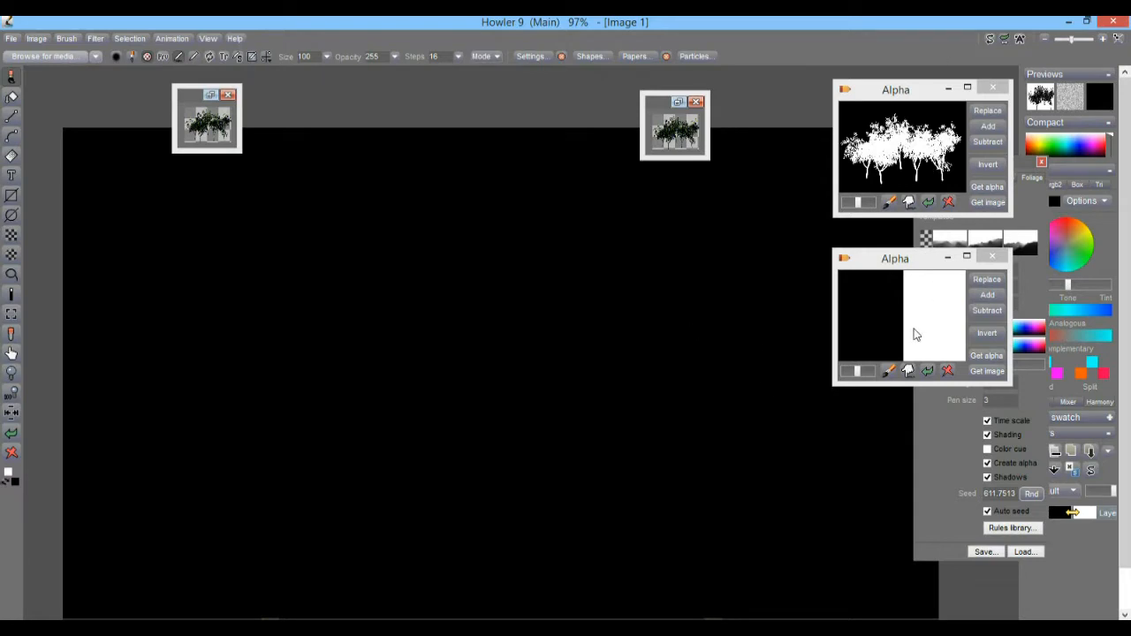
Swap the primary and secondary colors and clear the canvas to white.
left_click(7, 482)
left_click(12, 452)
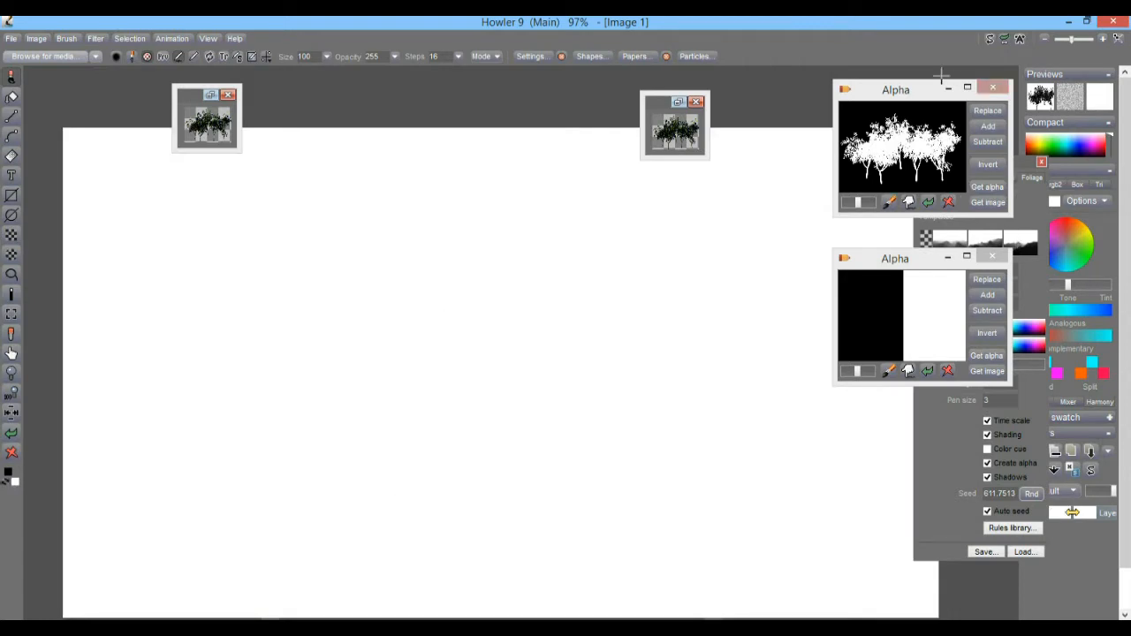
Rearrange the floating panels so both Alpha panels and the Optipuss settings sit apart at opposite sides of the canvas.
left_click_drag(921, 89, 418, 86)
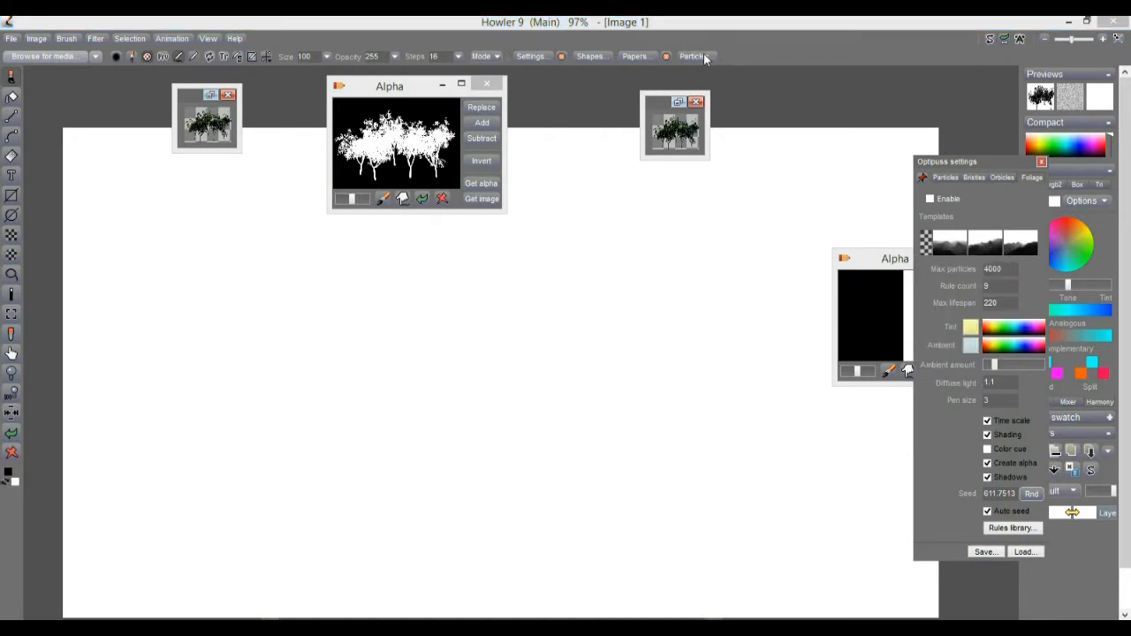
left_click_drag(997, 164, 183, 156)
left_click_drag(389, 86, 990, 93)
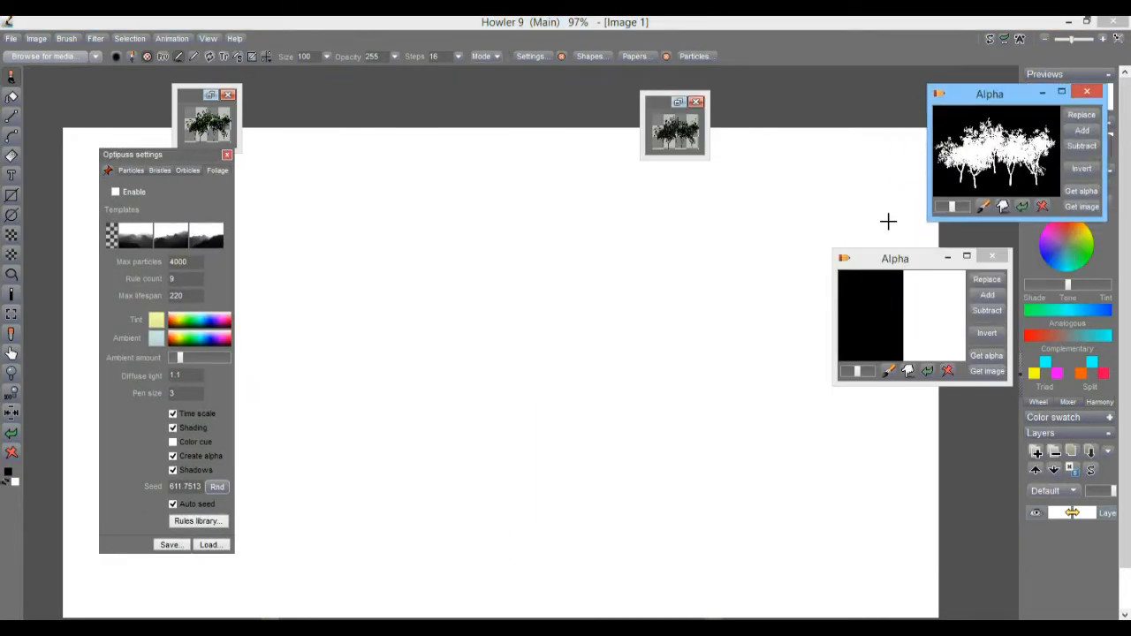
left_click_drag(888, 262, 1020, 363)
left_click_drag(144, 154, 82, 97)
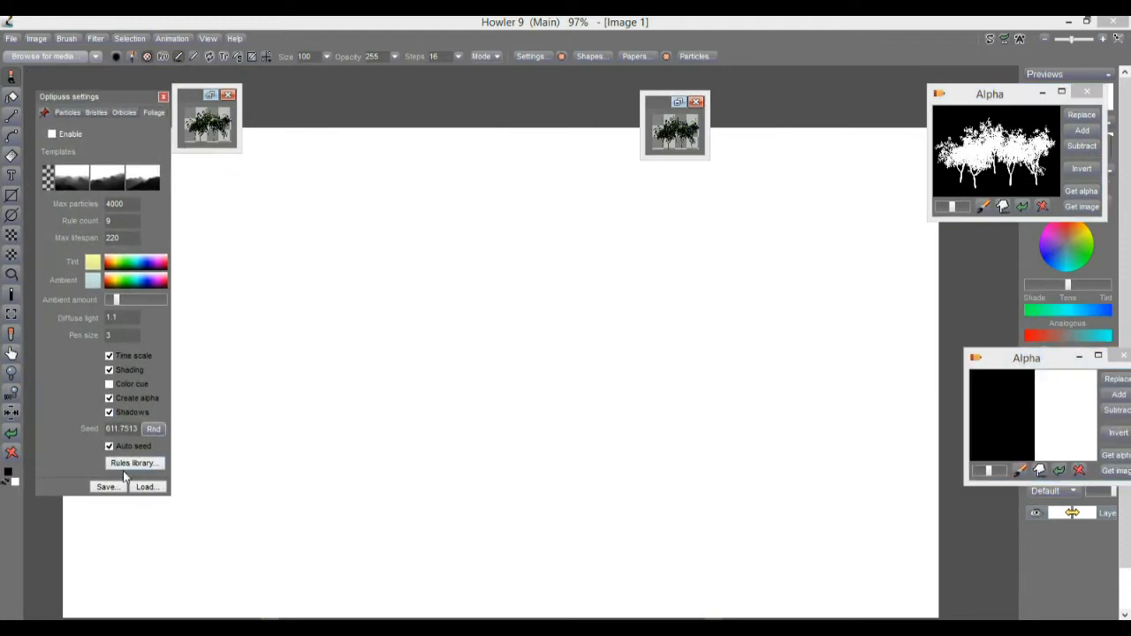
Load the foliage preset Classic 08.fol and paint a test tree on the white canvas.
left_click(146, 488)
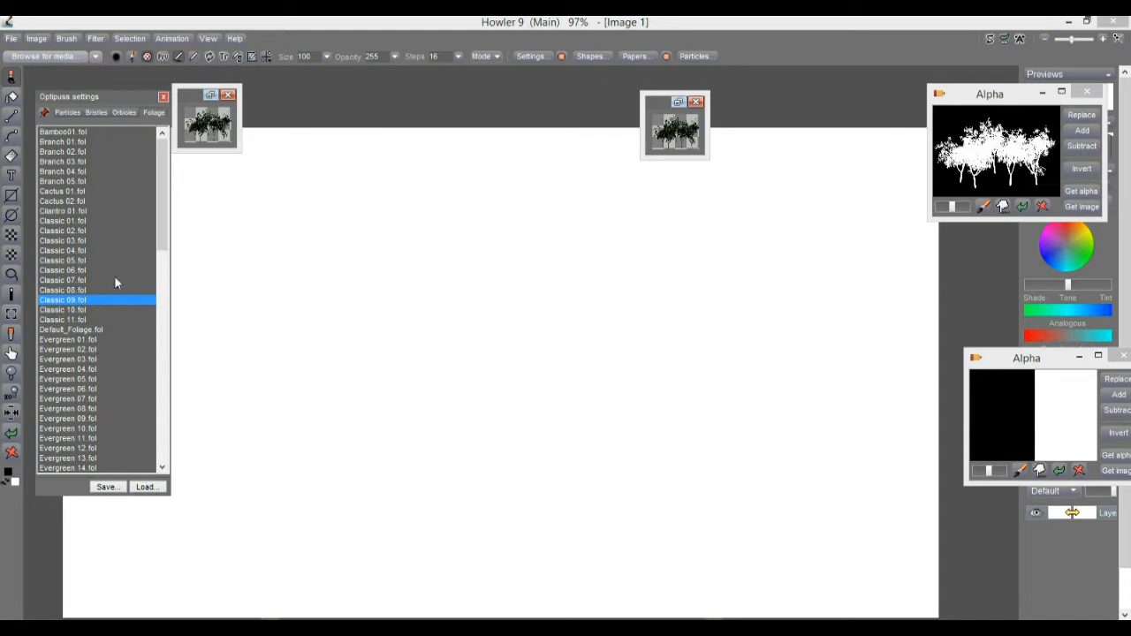
double_click(64, 291)
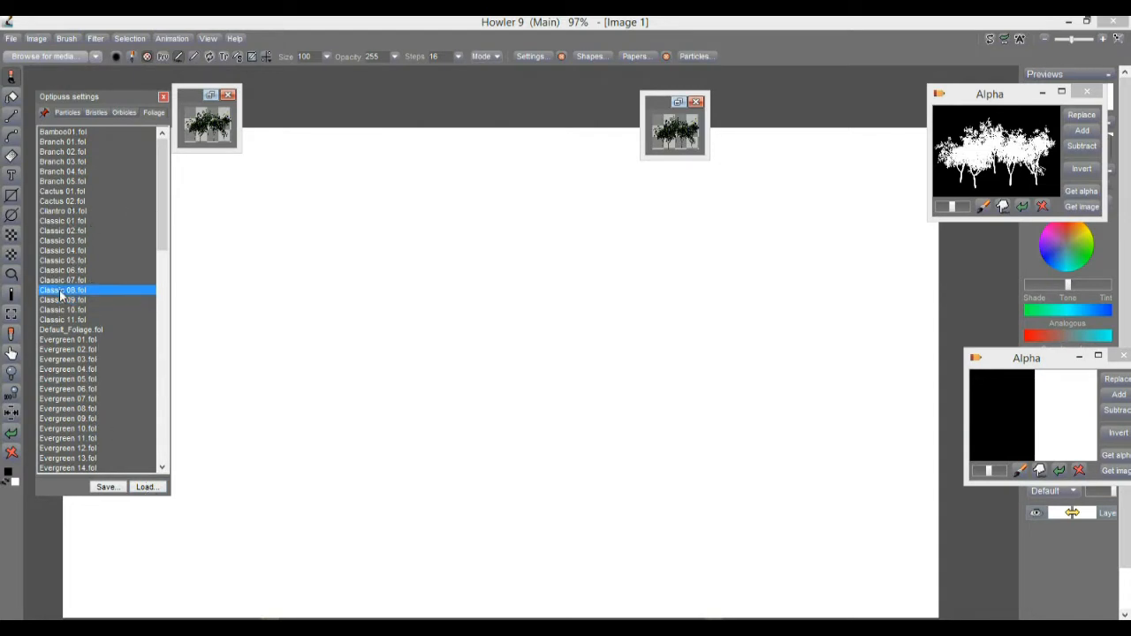
left_click(419, 590)
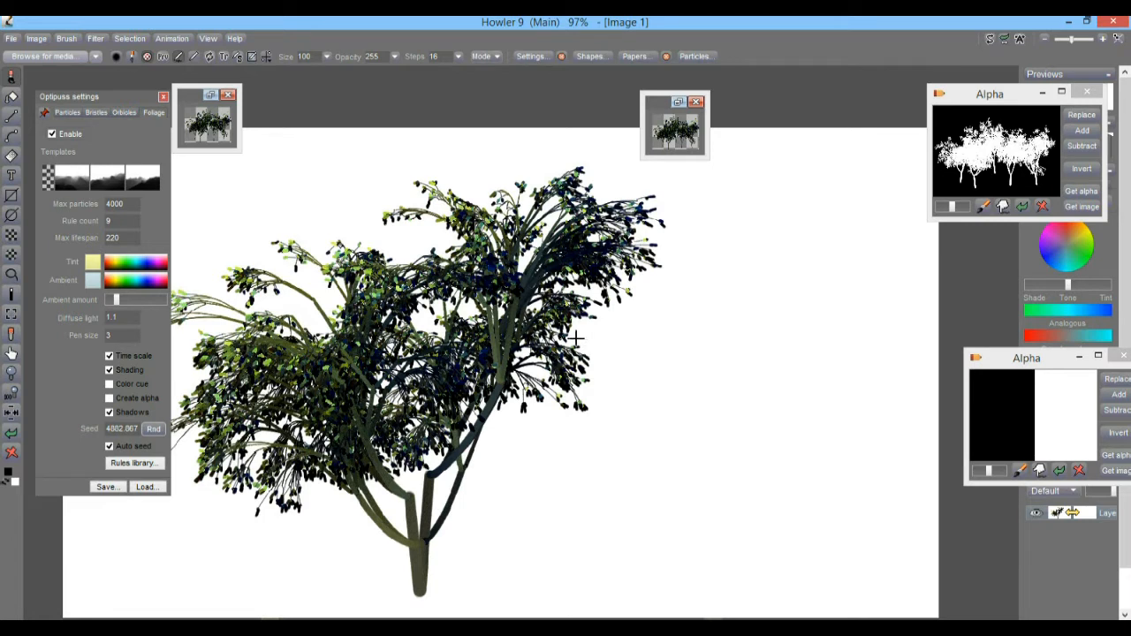
Clear the canvas, paint another tree with the same preset, and examine its branches and leaves up close.
left_click(11, 456)
left_click_drag(323, 583, 347, 354)
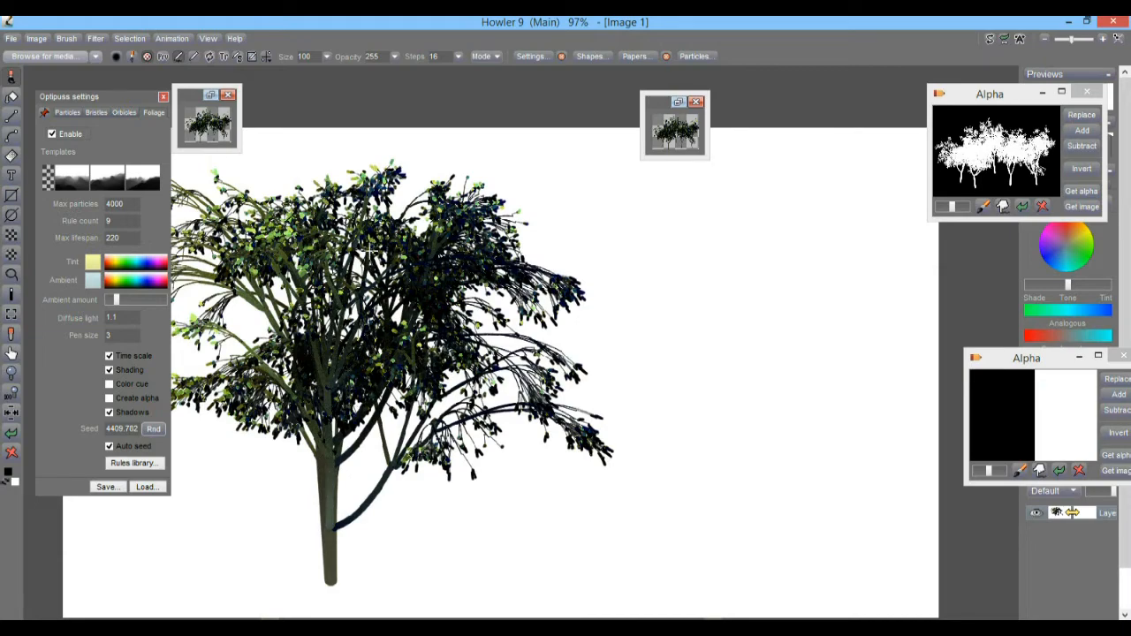
scroll(371, 249, "up", 5)
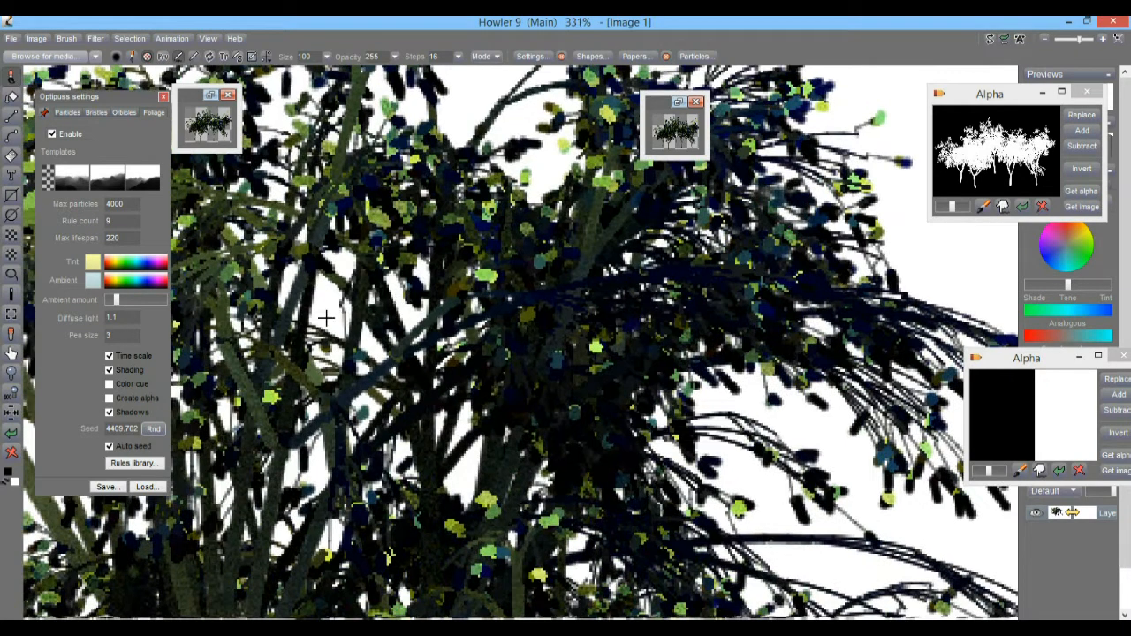
scroll(782, 413, "down", 3)
scroll(652, 394, "up", 1)
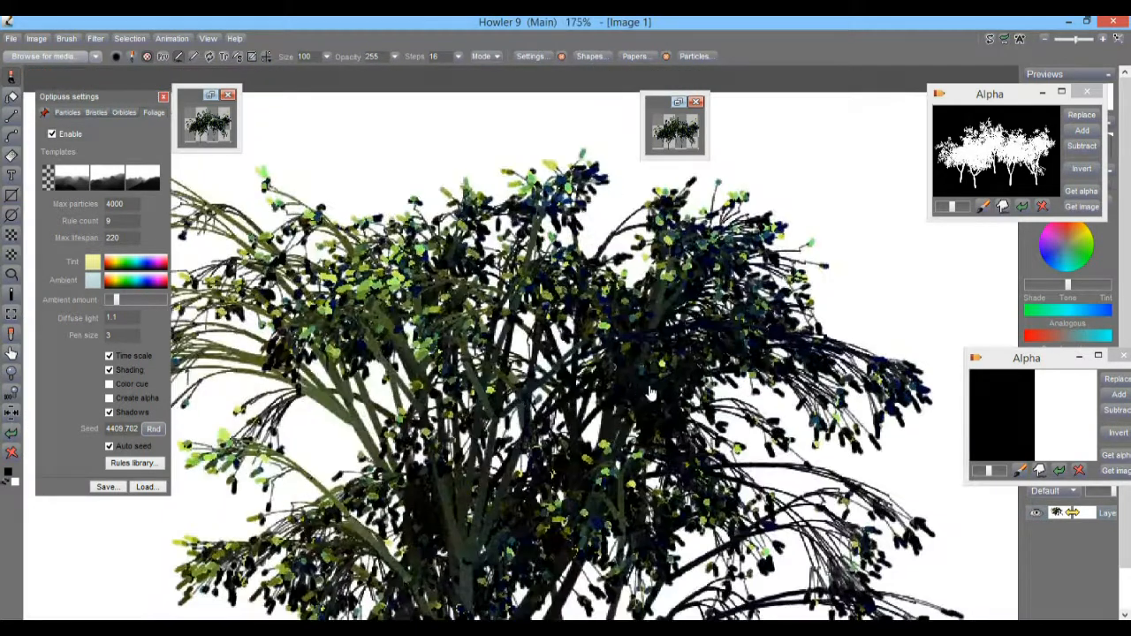
left_click_drag(822, 521, 768, 401)
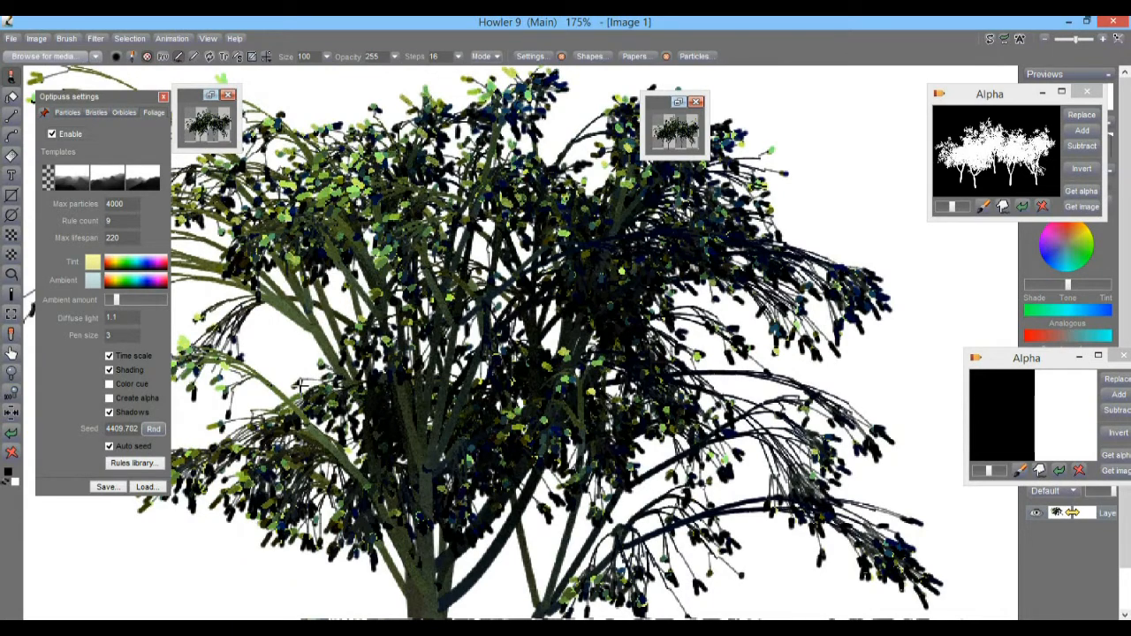
Enable Create alpha for the foliage and paint another tree over the existing one.
left_click(146, 400)
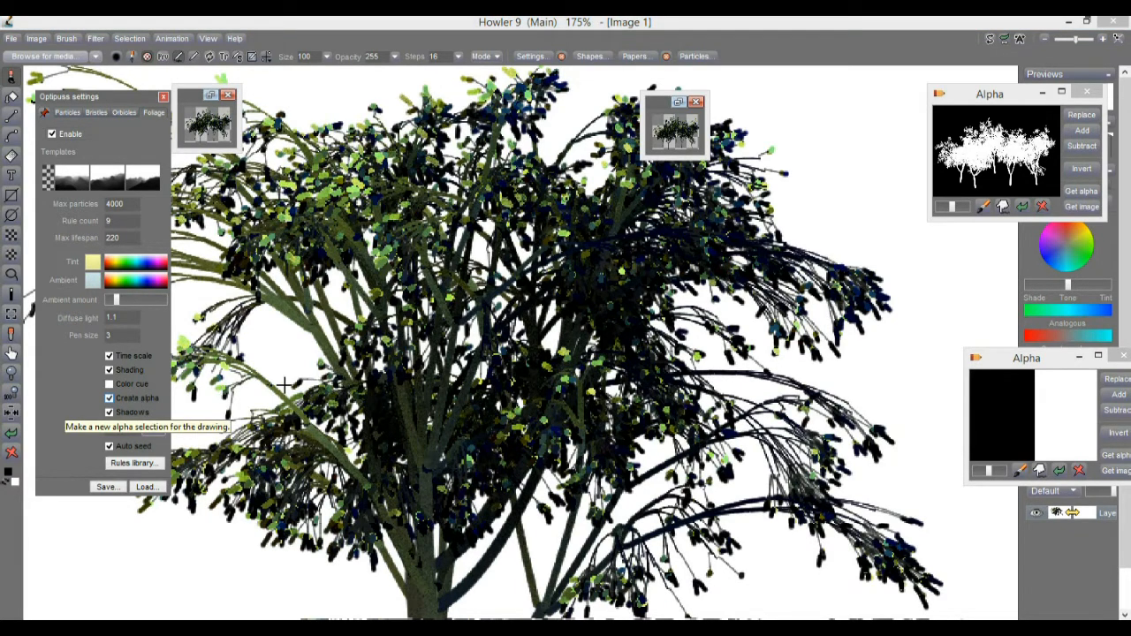
left_click(623, 491)
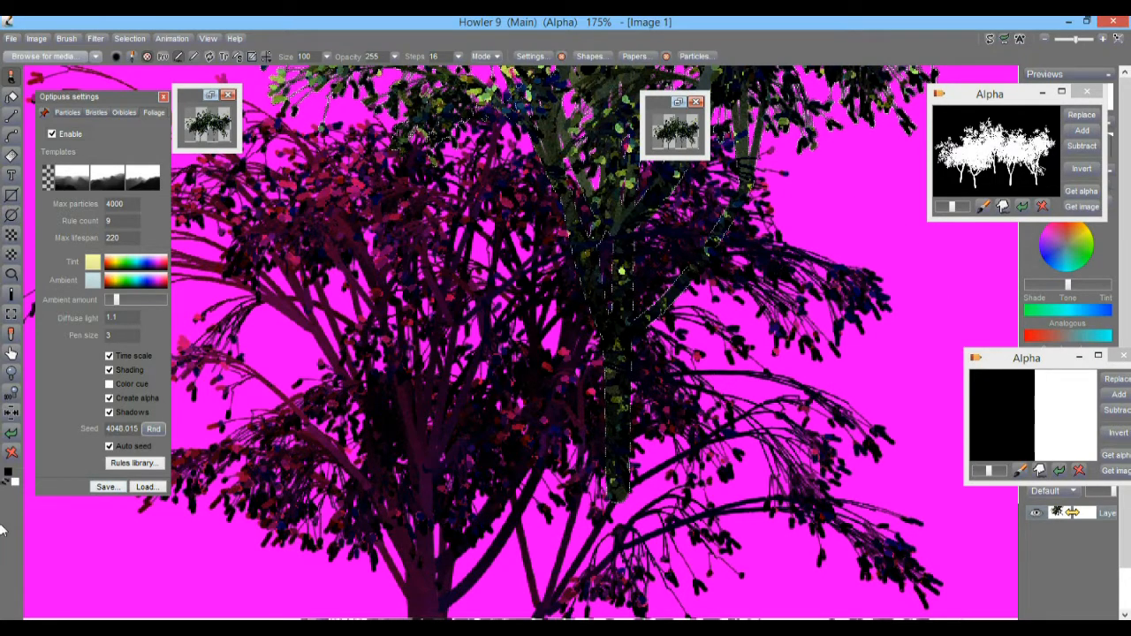
Clear the canvas to white and clear the alpha selection.
left_click(11, 453)
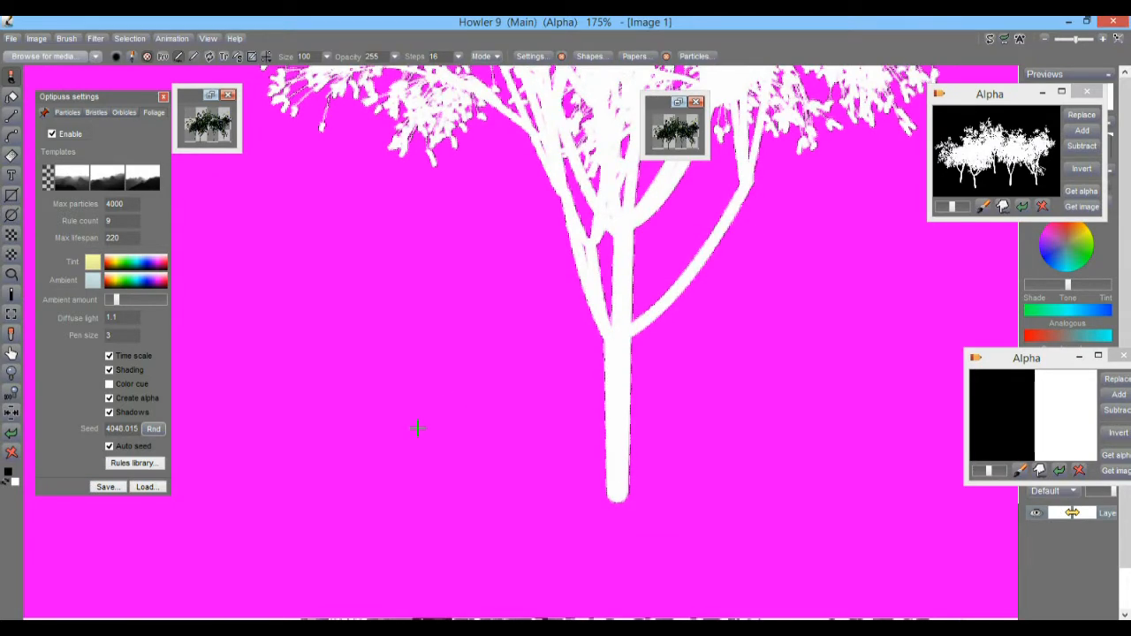
key("ctrl+d")
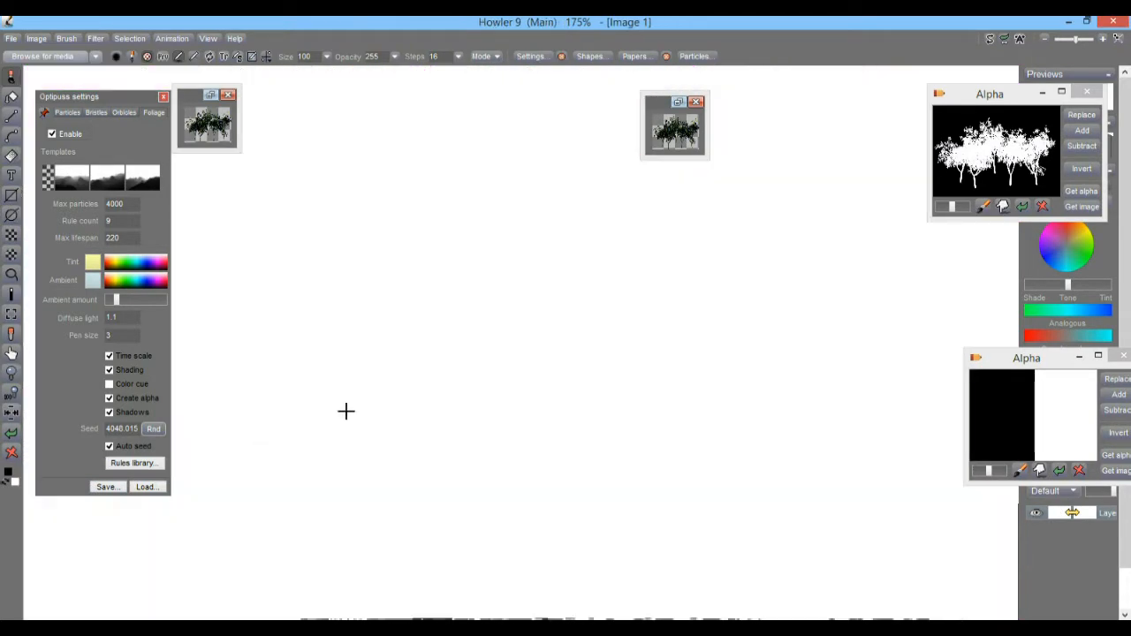
scroll(710, 351, "down", 5)
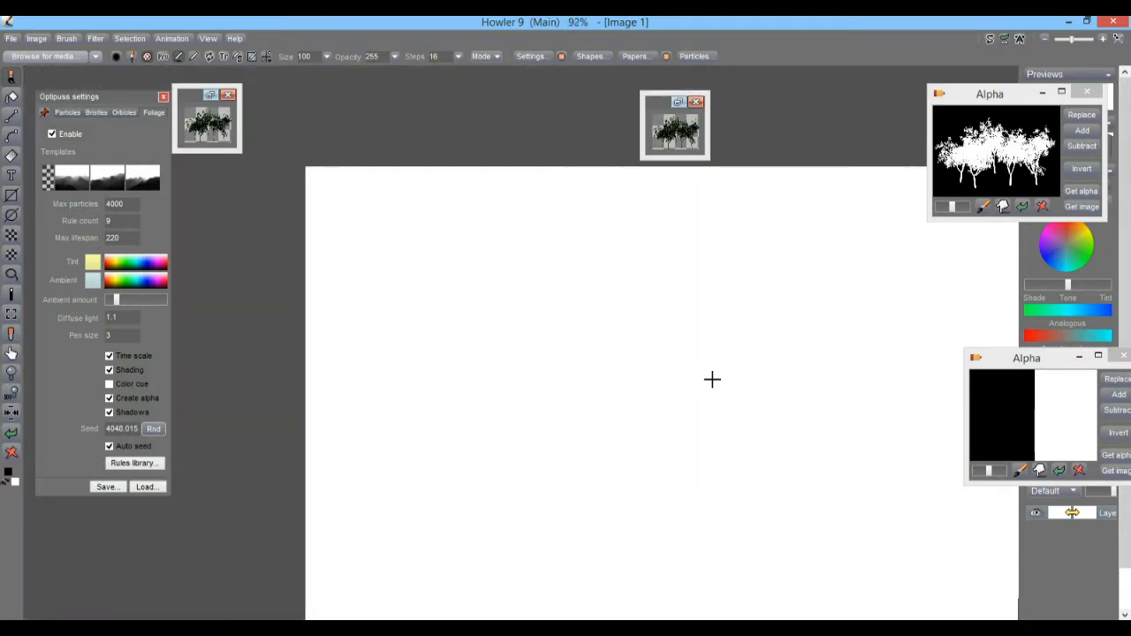
left_click_drag(596, 334, 652, 352)
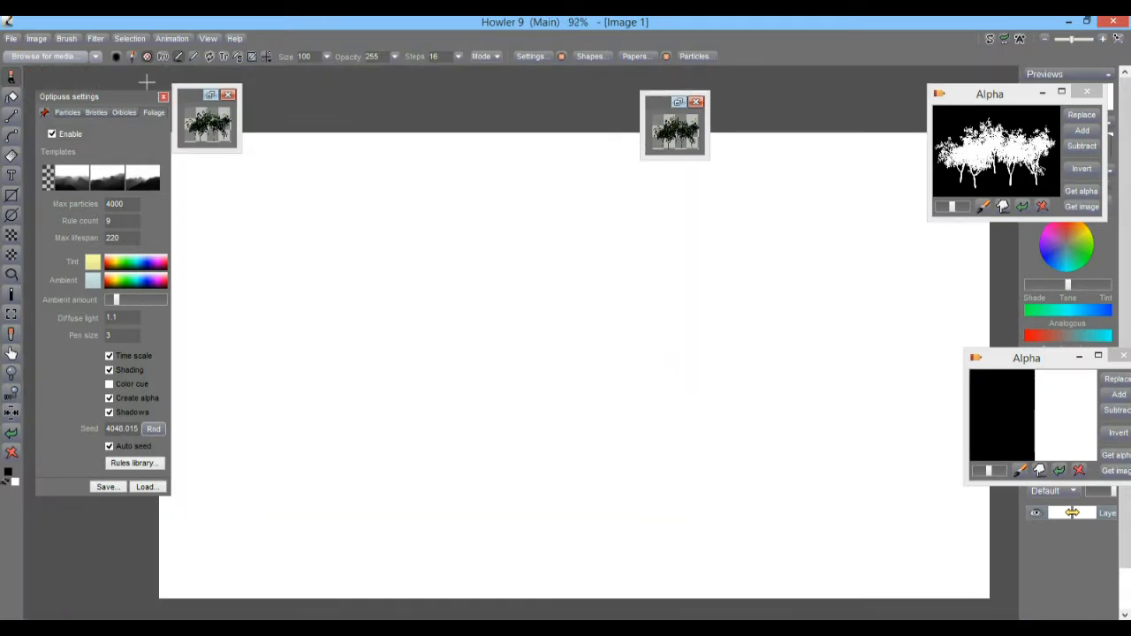
left_click(125, 40)
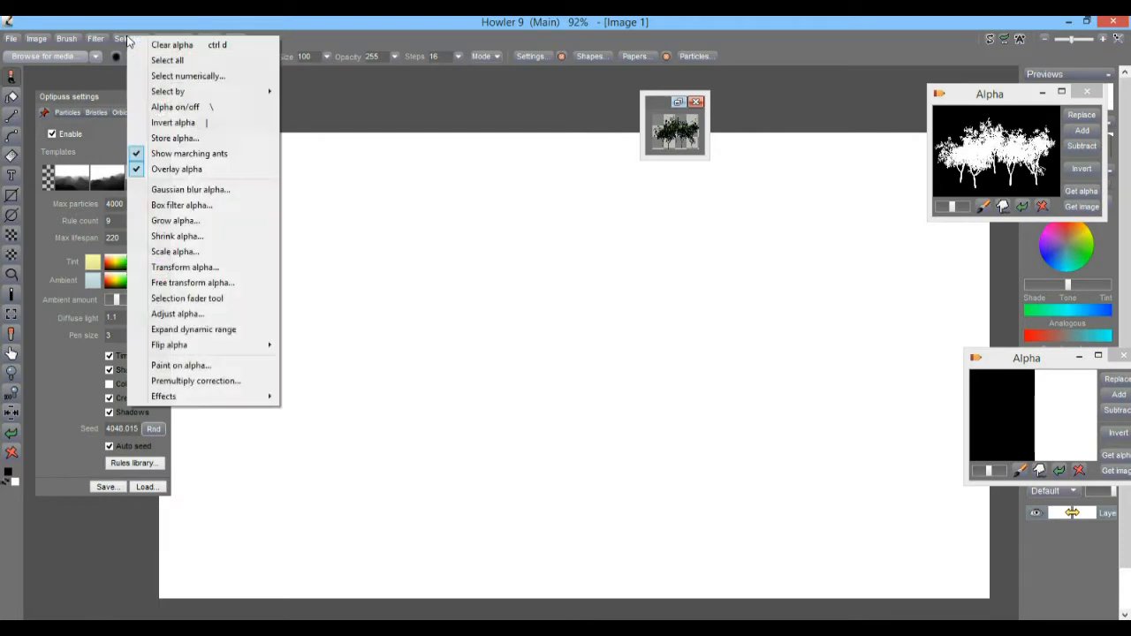
left_click(170, 45)
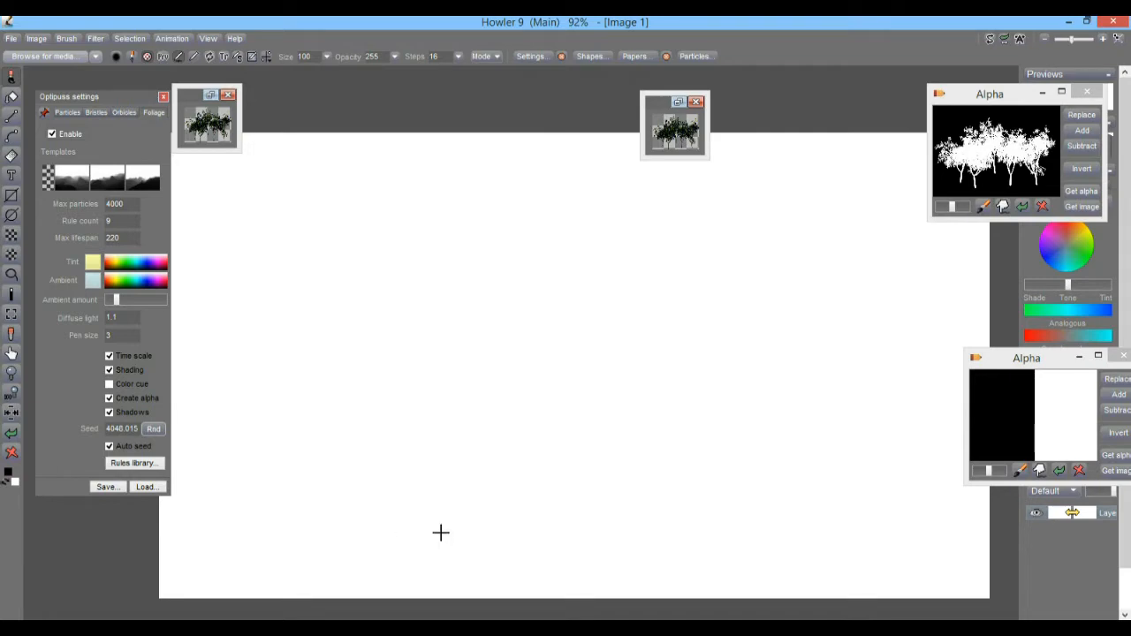
Paint a foliage tree with its alpha selection from the lower middle of the blank canvas, and check the Particles settings.
left_click(565, 556)
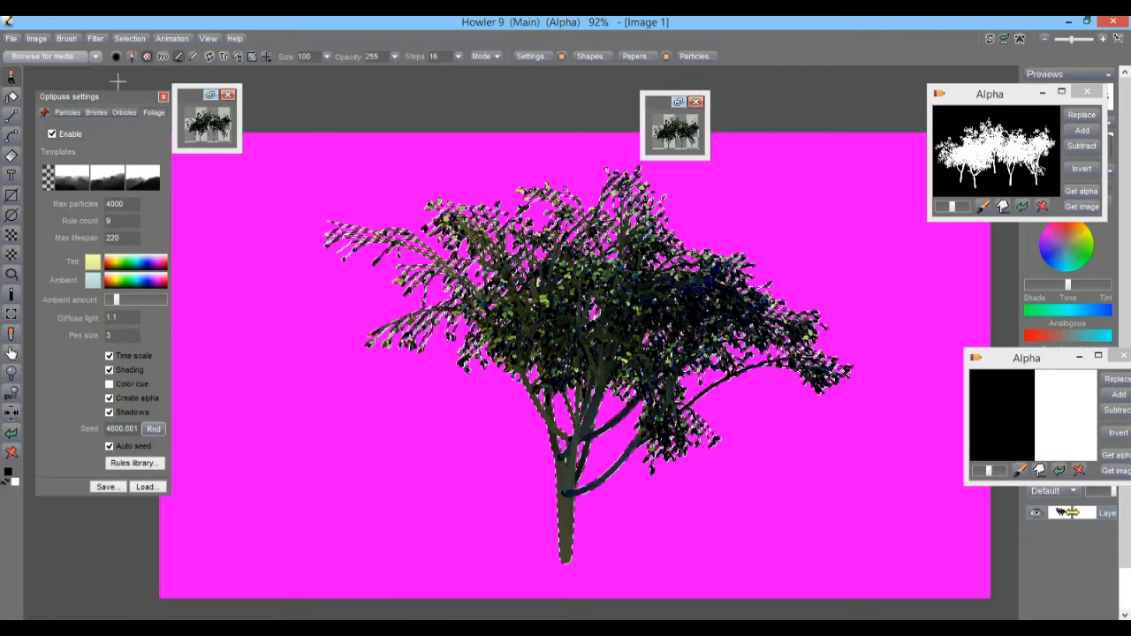
left_click(69, 113)
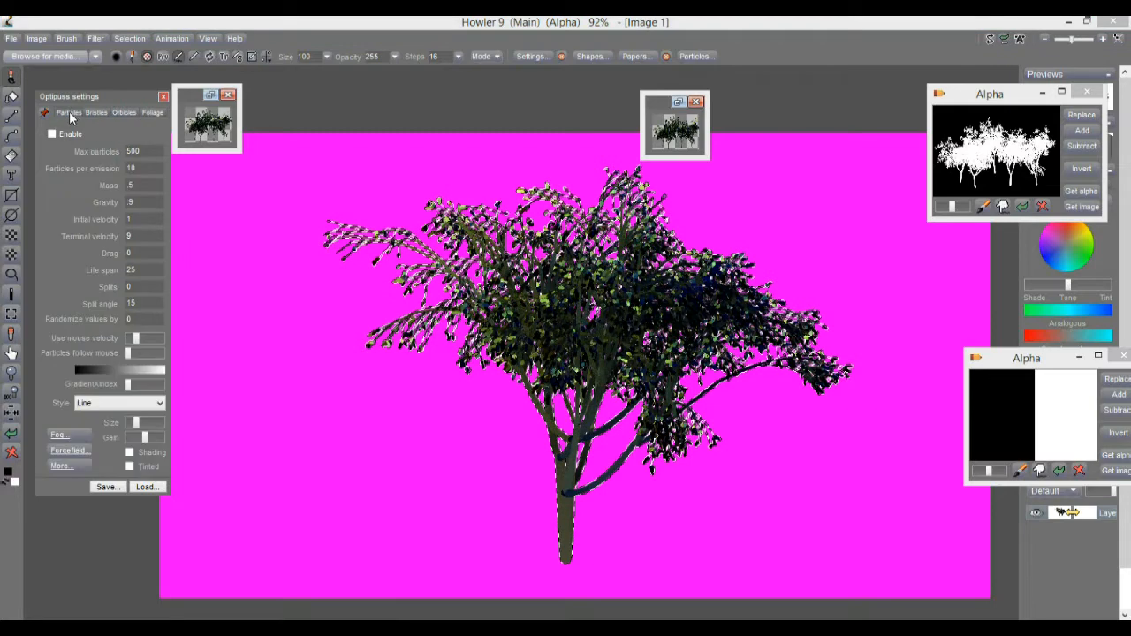
left_click(152, 113)
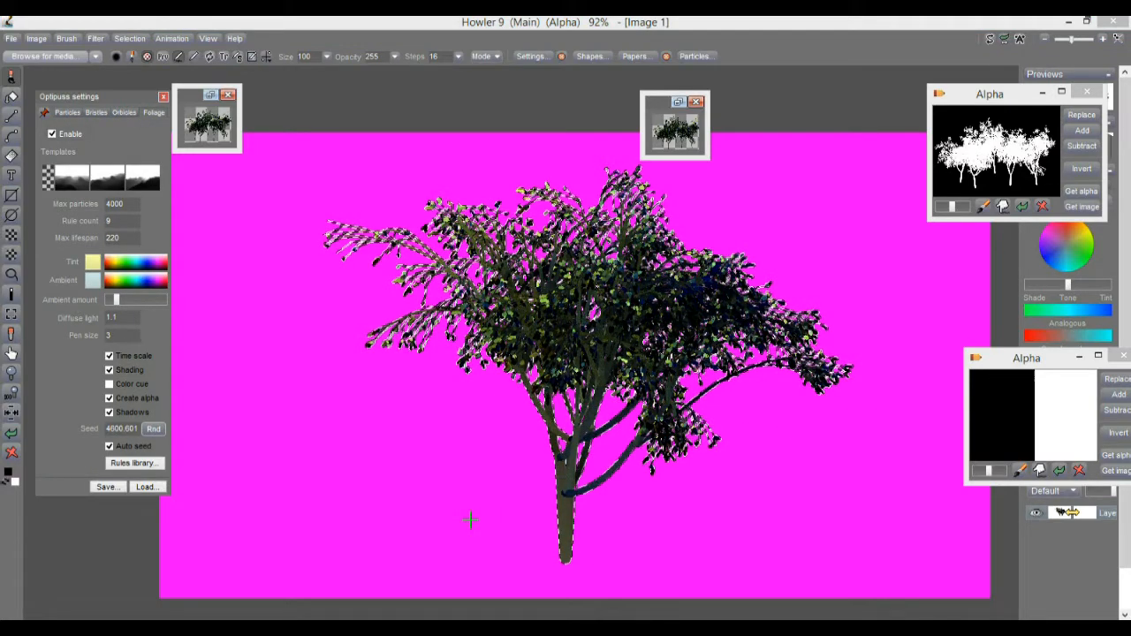
Try painting a second tree left of the first while the alpha selection is active, and undo it.
left_click_drag(416, 540, 440, 399)
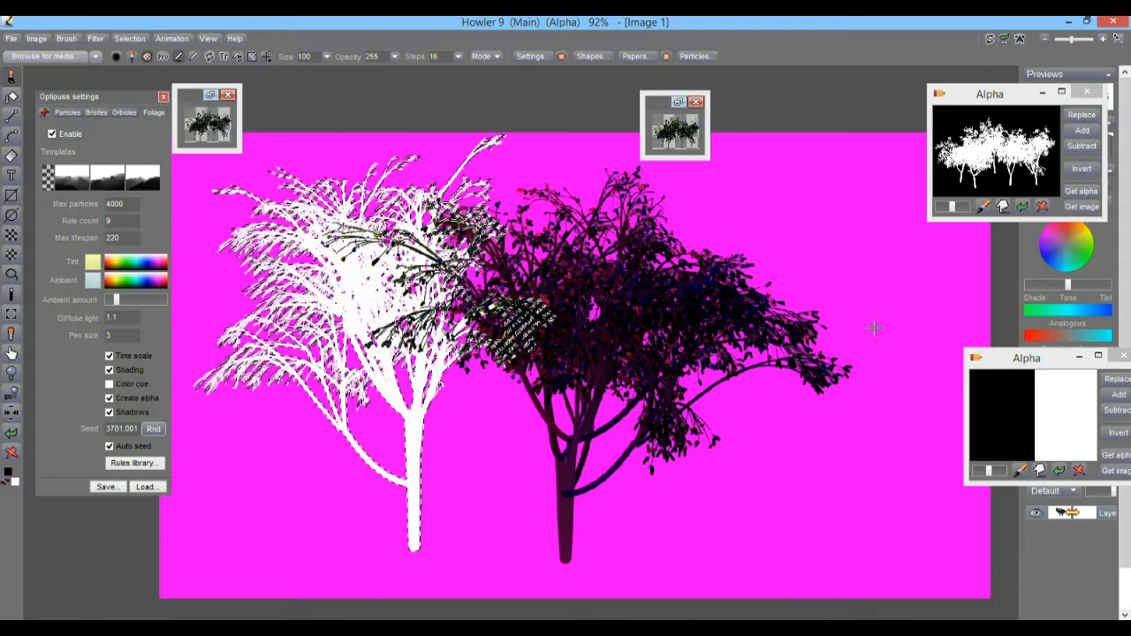
left_click(813, 541)
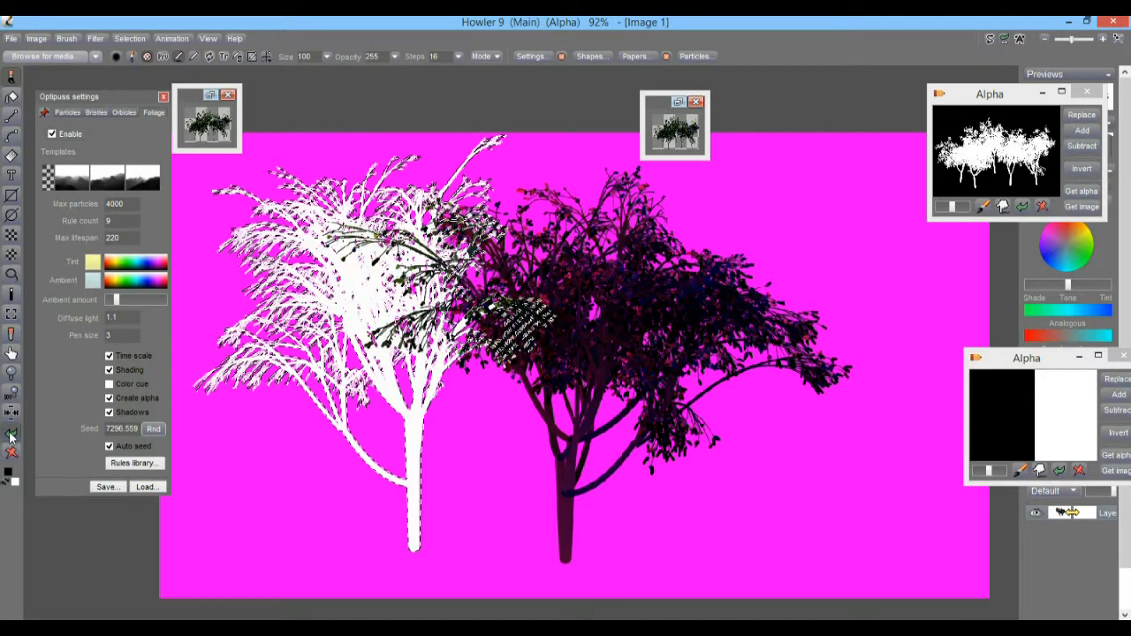
left_click(11, 433)
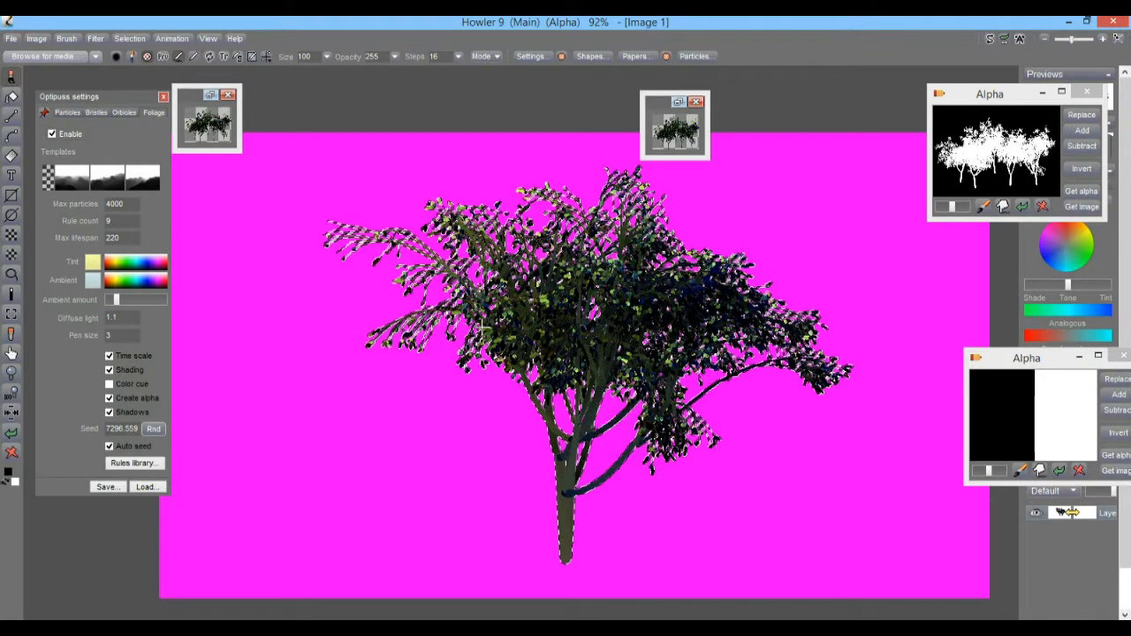
Clear the canvas and its alpha selection, and paint a new foliage tree from the lower middle of the canvas.
left_click(13, 453)
left_click(10, 433)
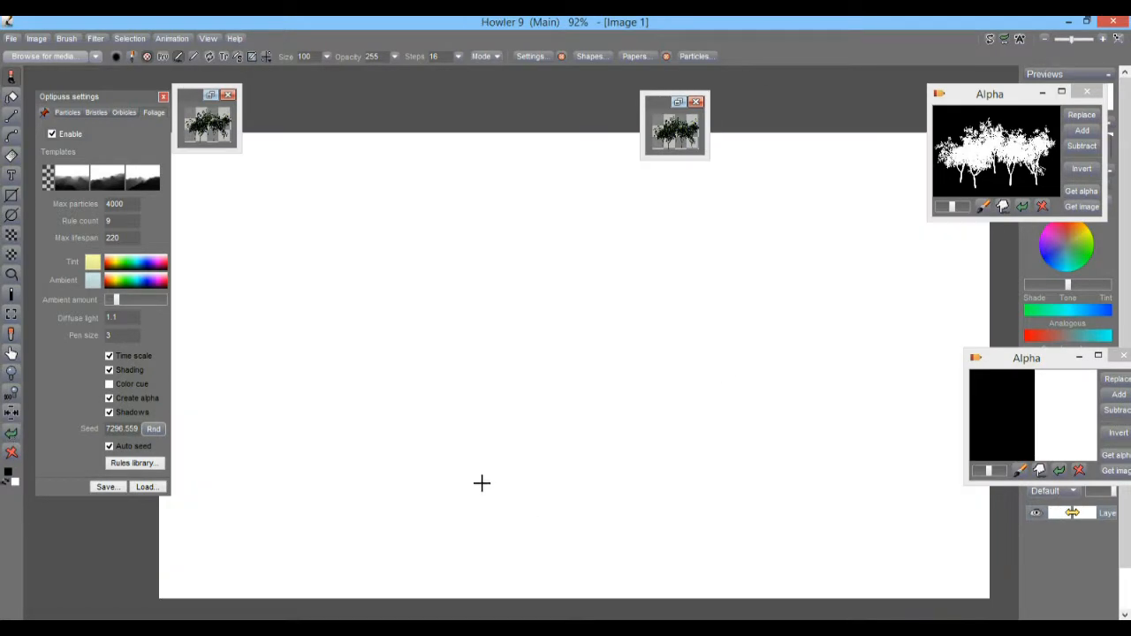
left_click(570, 571)
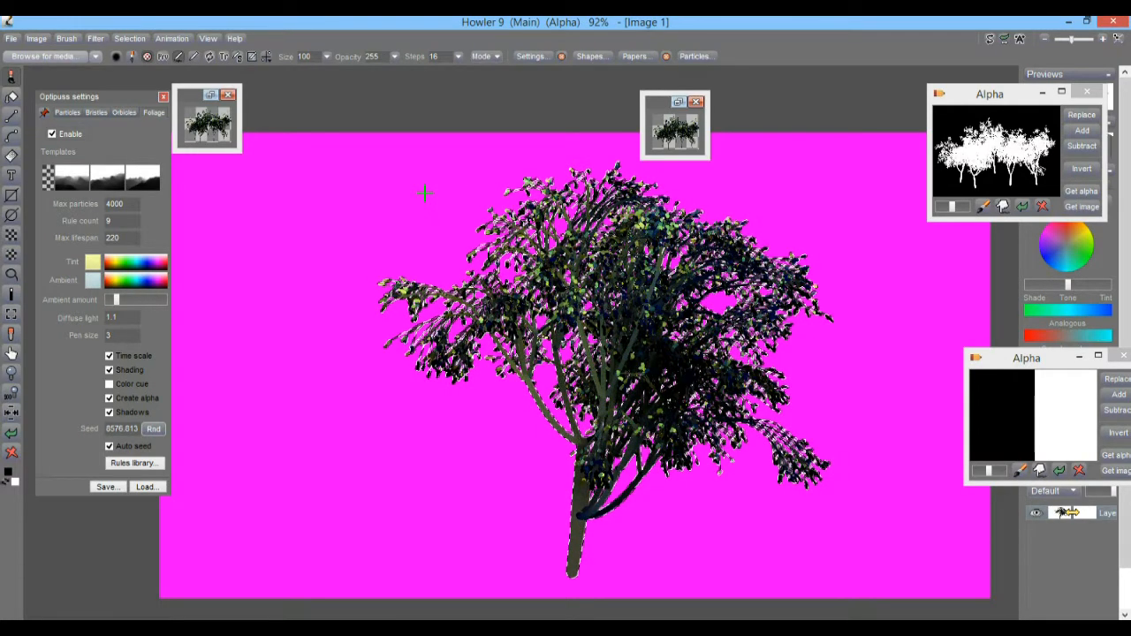
Store the new tree's alpha selection and move its Alpha window beside the other stored alphas.
left_click(126, 38)
left_click(187, 142)
left_click_drag(892, 532, 330, 110)
left_click_drag(461, 228, 500, 253)
left_click_drag(412, 107, 995, 253)
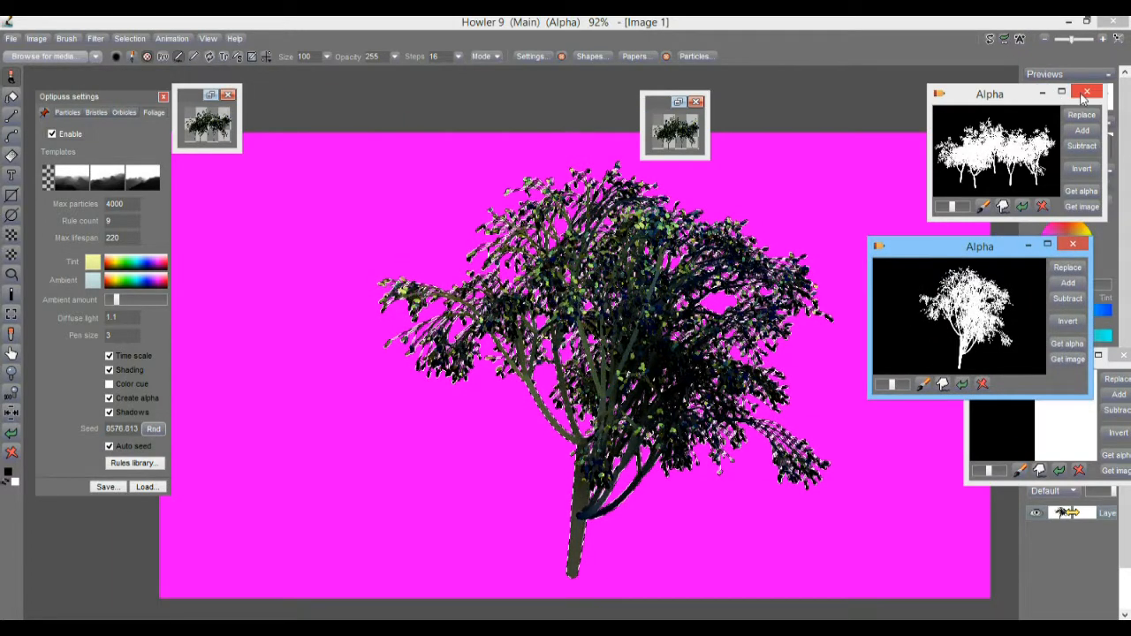
Minimize the older stored alpha of the tree group and put the single-tree Alpha window in its place.
left_click(1043, 93)
left_click_drag(981, 254, 1000, 101)
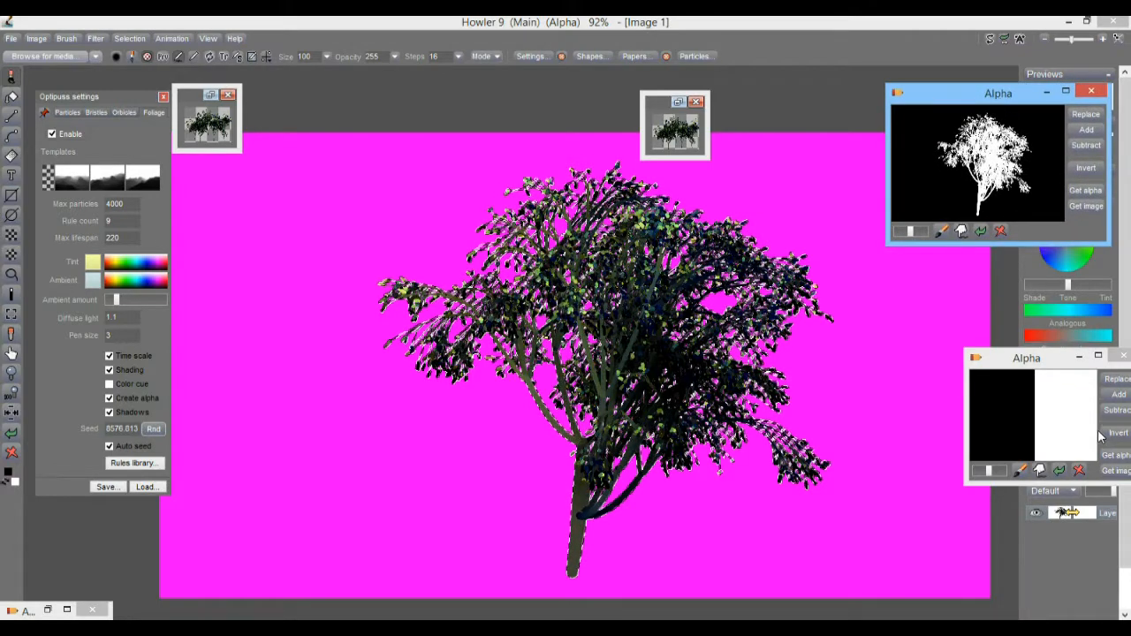
left_click_drag(927, 94, 902, 97)
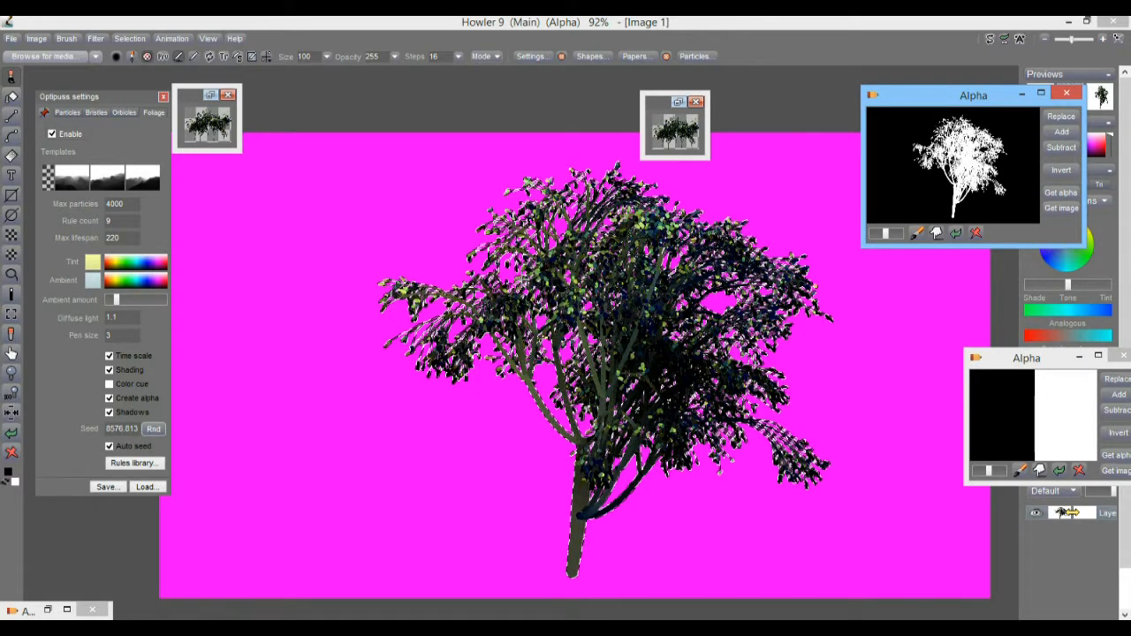
With the alpha cleared, paint a second tree left of the first and add the stored alpha to its selection.
left_click(333, 20)
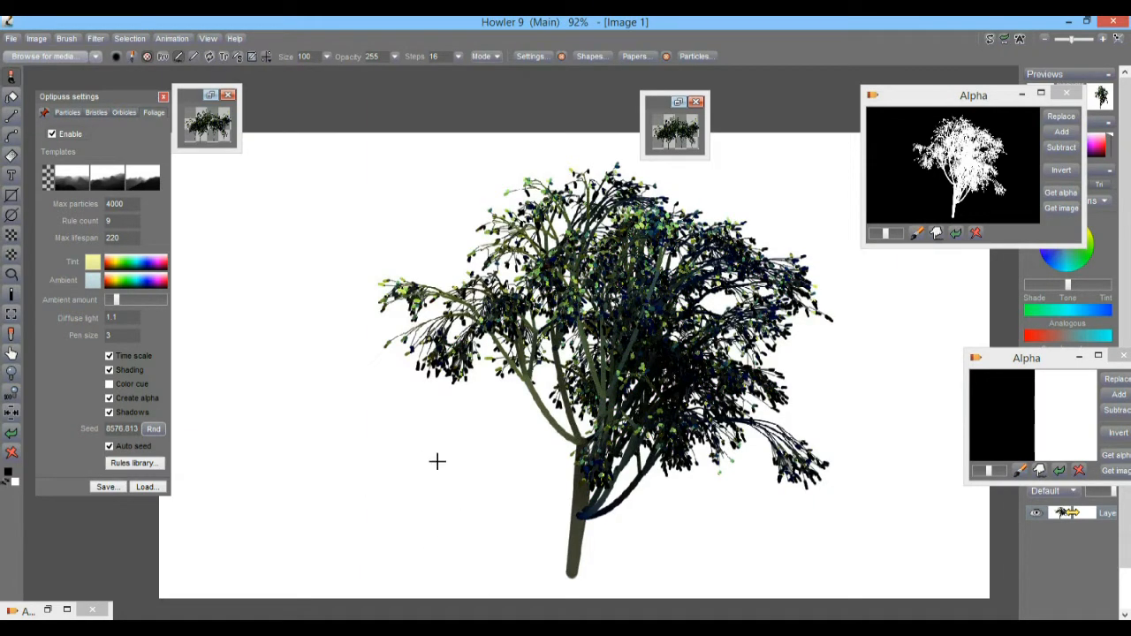
left_click(449, 563)
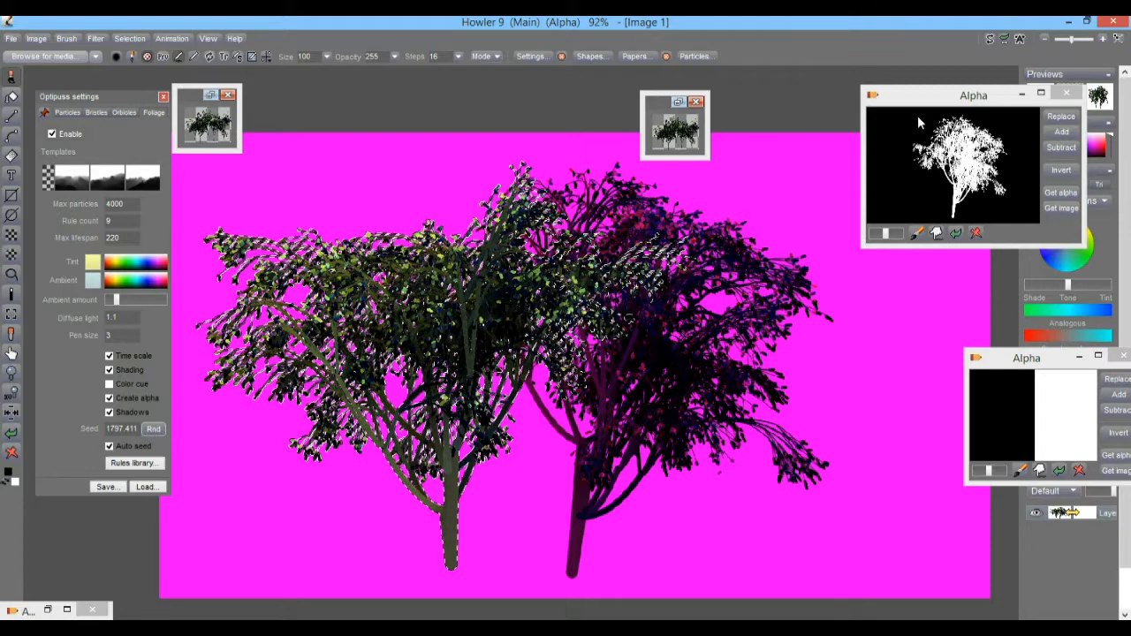
left_click(1060, 132)
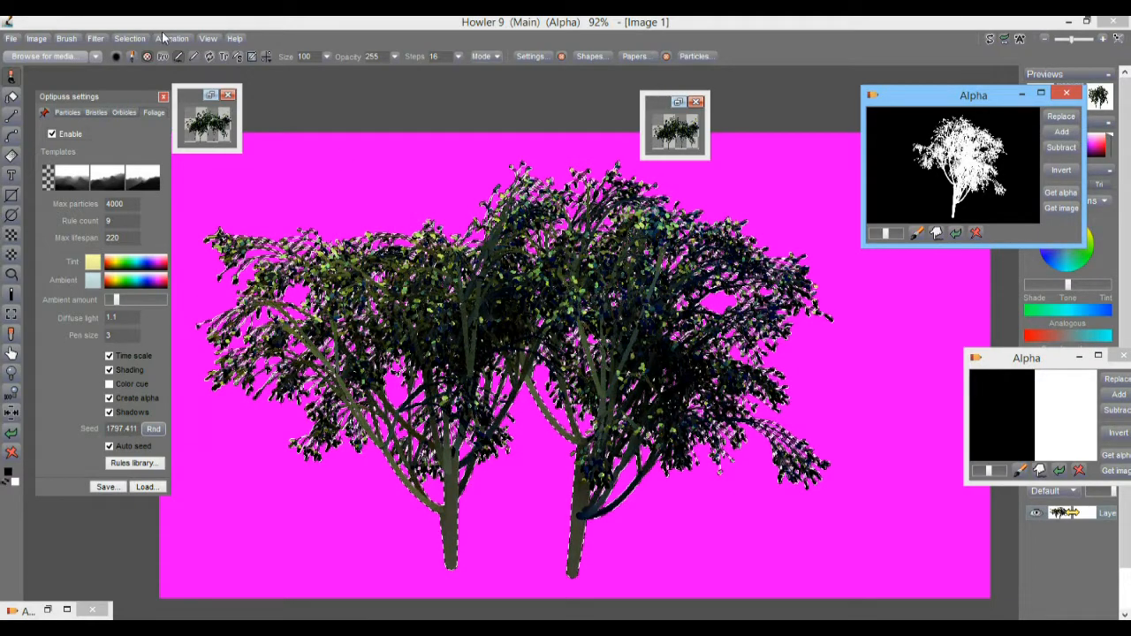
Store the combined two-tree alpha in a separate window, compare it with the single-tree alpha, and discard it.
left_click(130, 38)
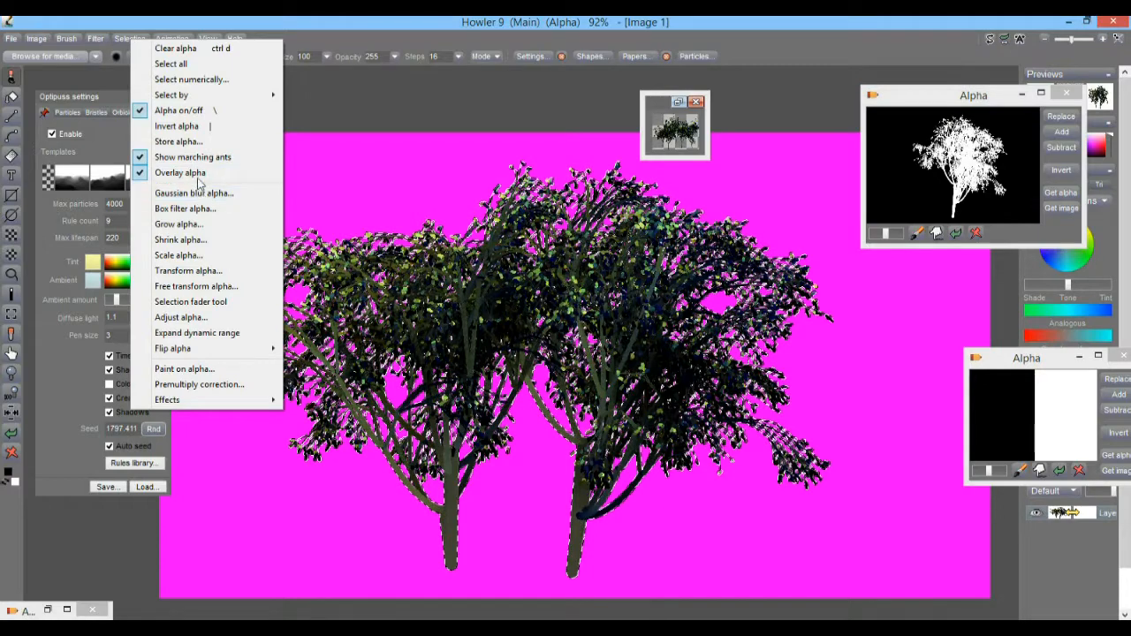
left_click(198, 142)
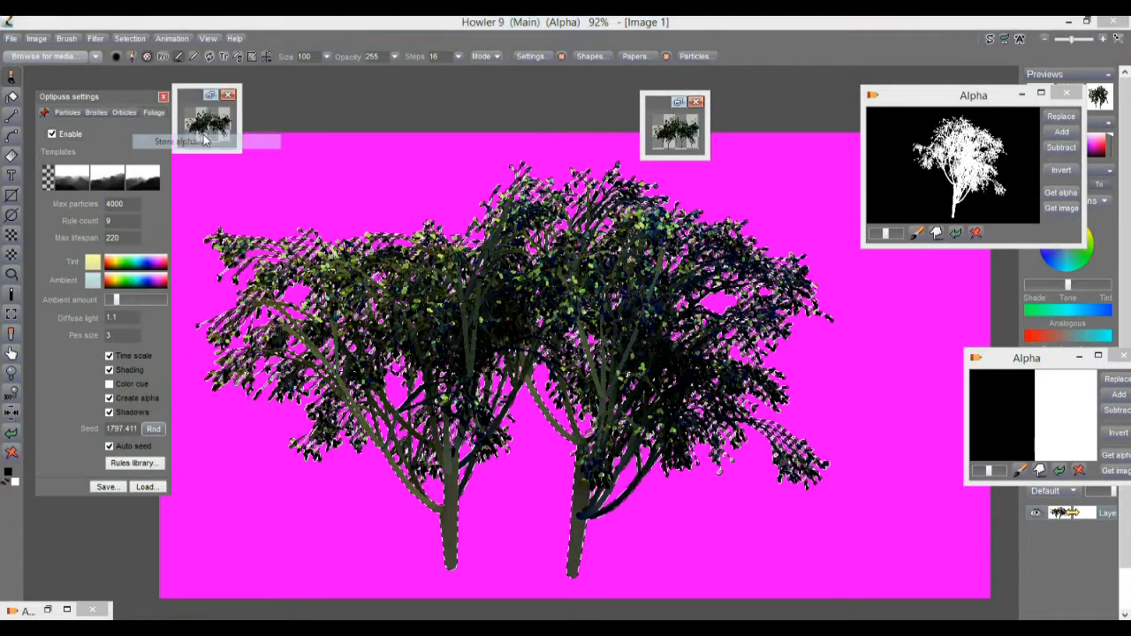
left_click_drag(919, 521, 935, 263)
left_click_drag(947, 102, 881, 80)
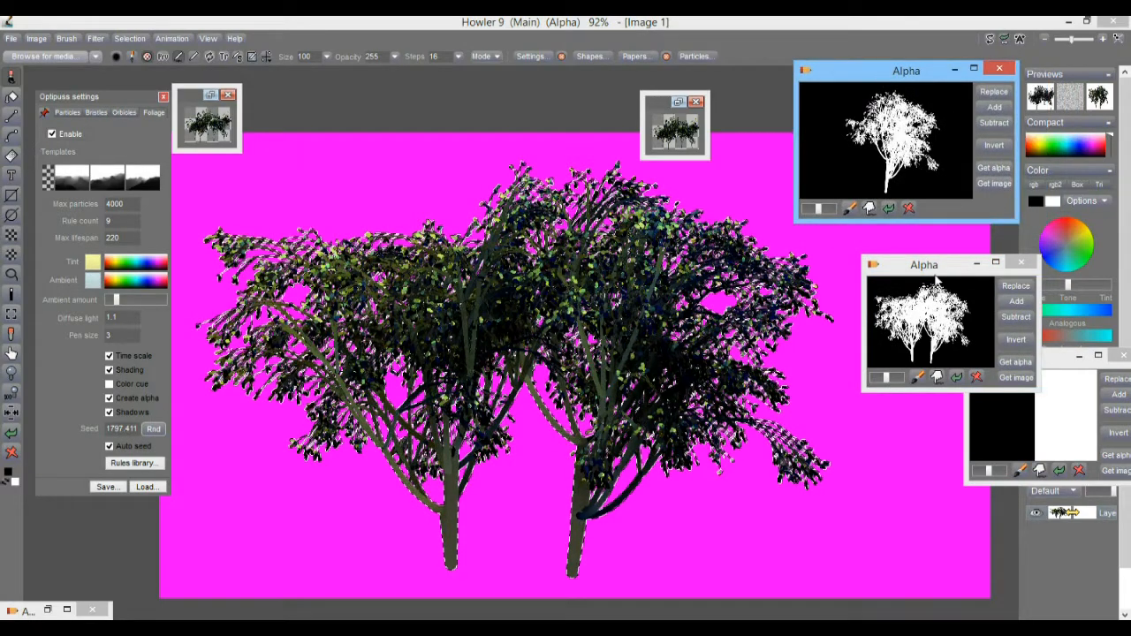
left_click_drag(930, 269, 922, 244)
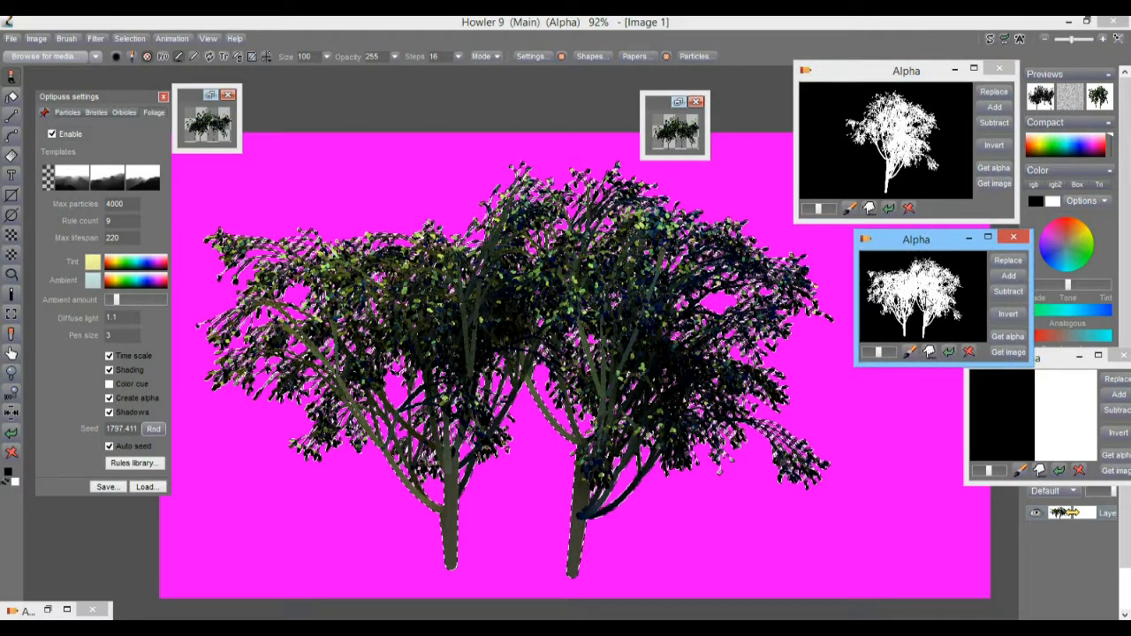
left_click(1014, 239)
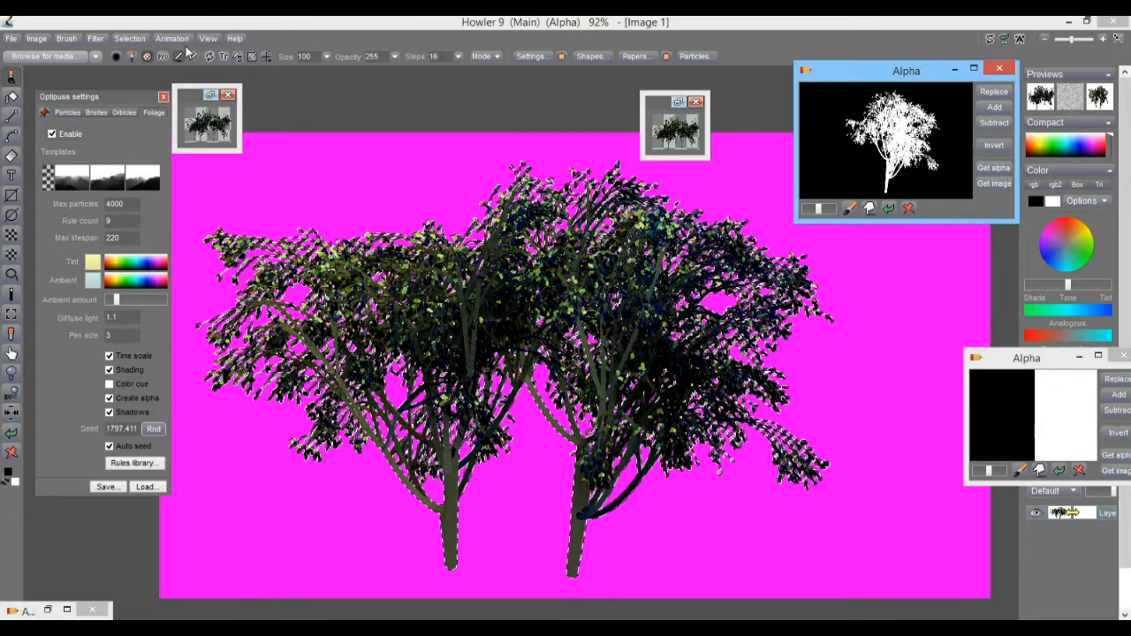
Update the stored single-tree alpha with the combined selection of both trees and move its window clear of the canvas.
left_click_drag(862, 77, 917, 72)
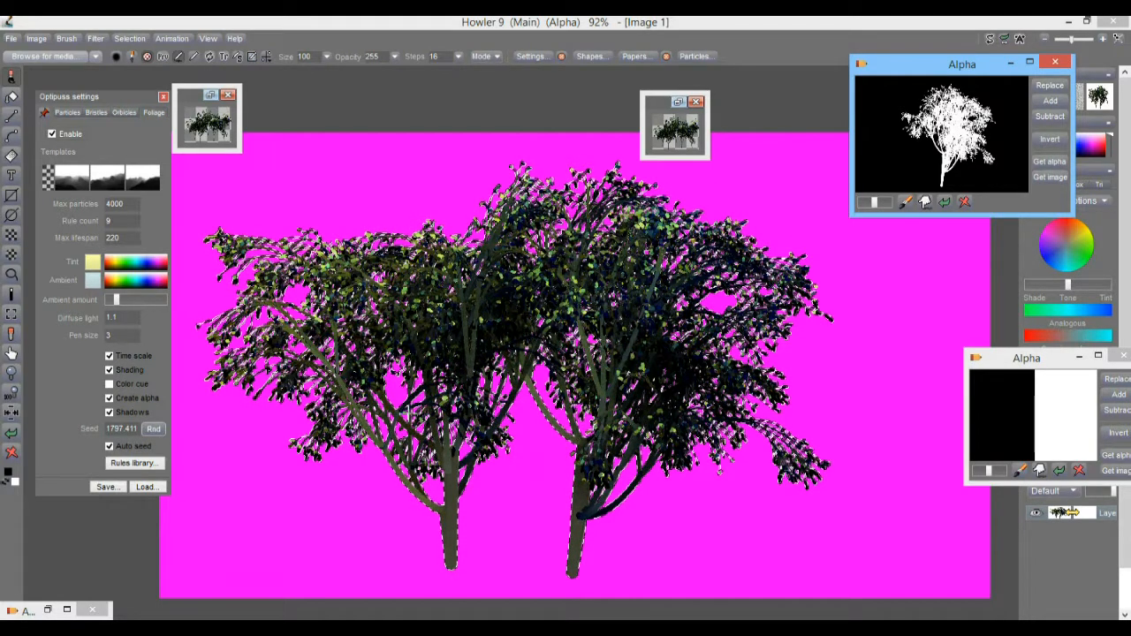
left_click(1052, 162)
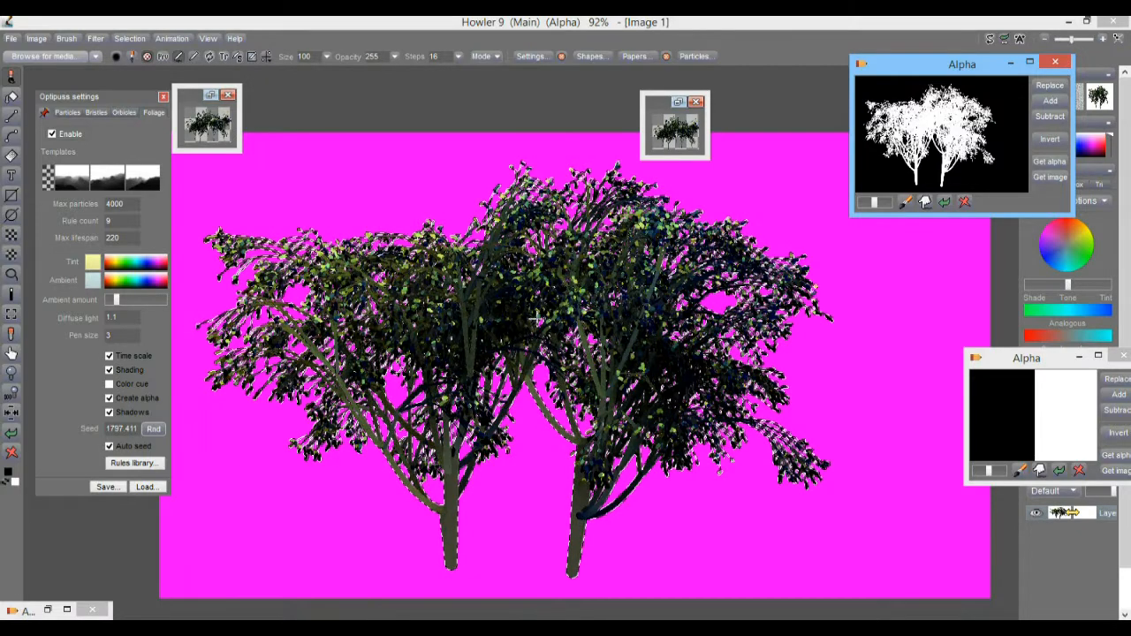
left_click_drag(937, 73, 973, 63)
Clear the current alpha selection while keeping the stored two-tree alpha.
left_click(363, 17)
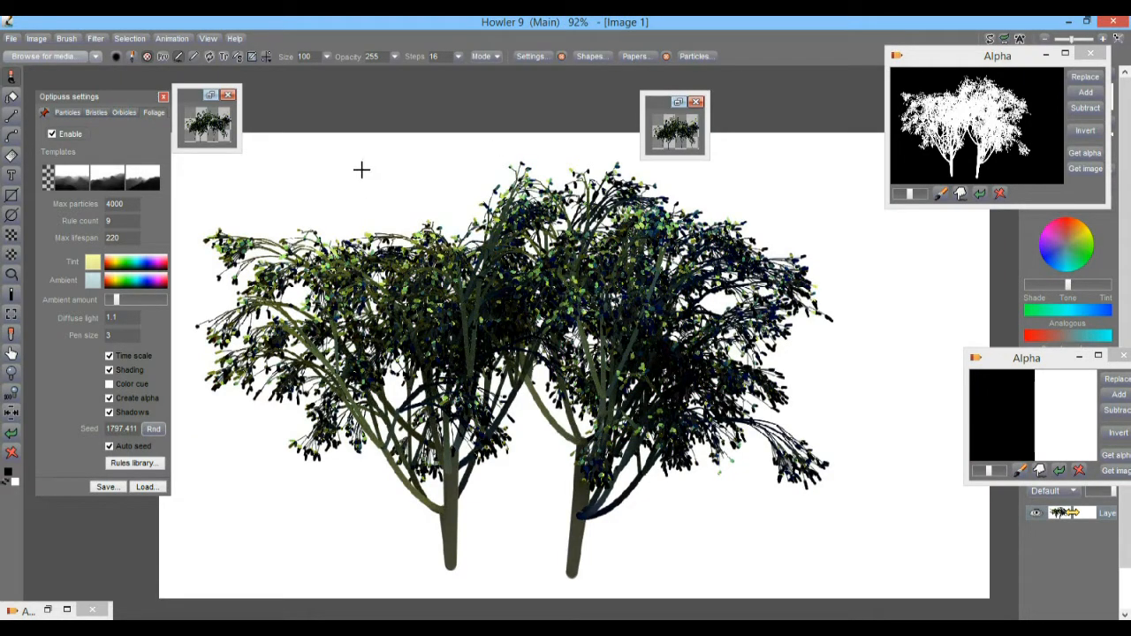
left_click(126, 38)
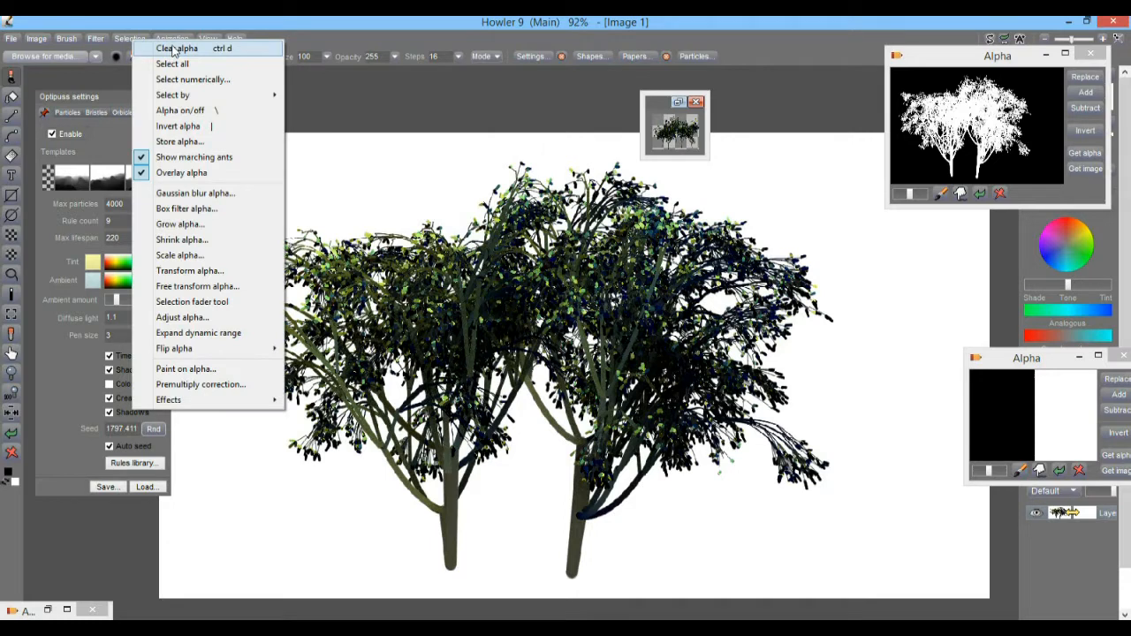
left_click(173, 48)
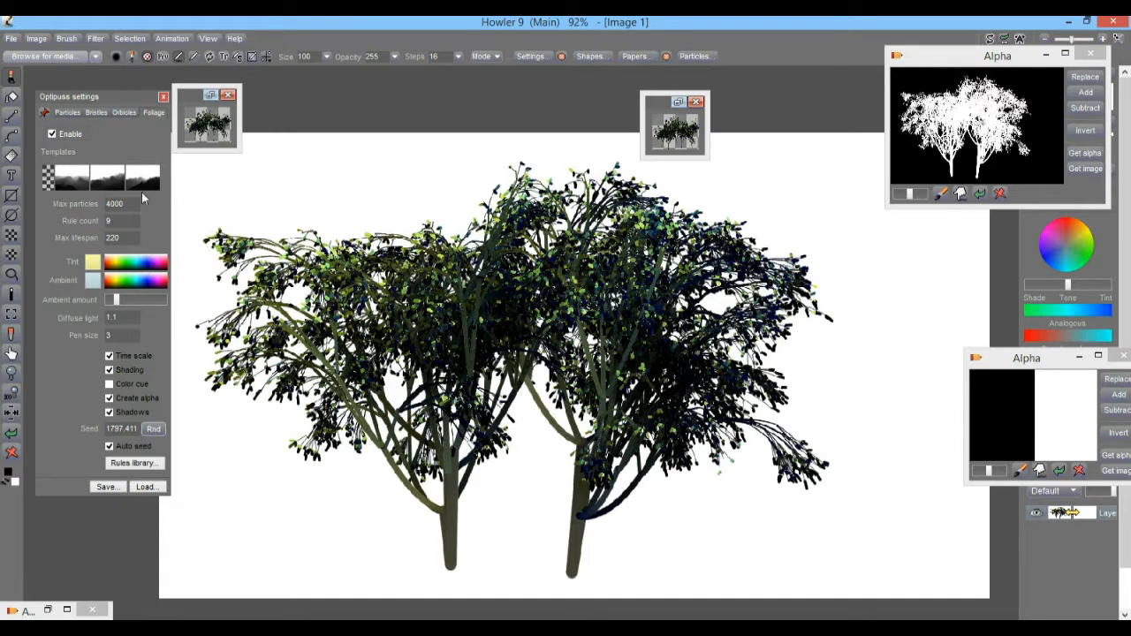
Load the Classic 09.fol foliage preset, paint a trial tree to the right of the others, and undo it.
left_click(146, 486)
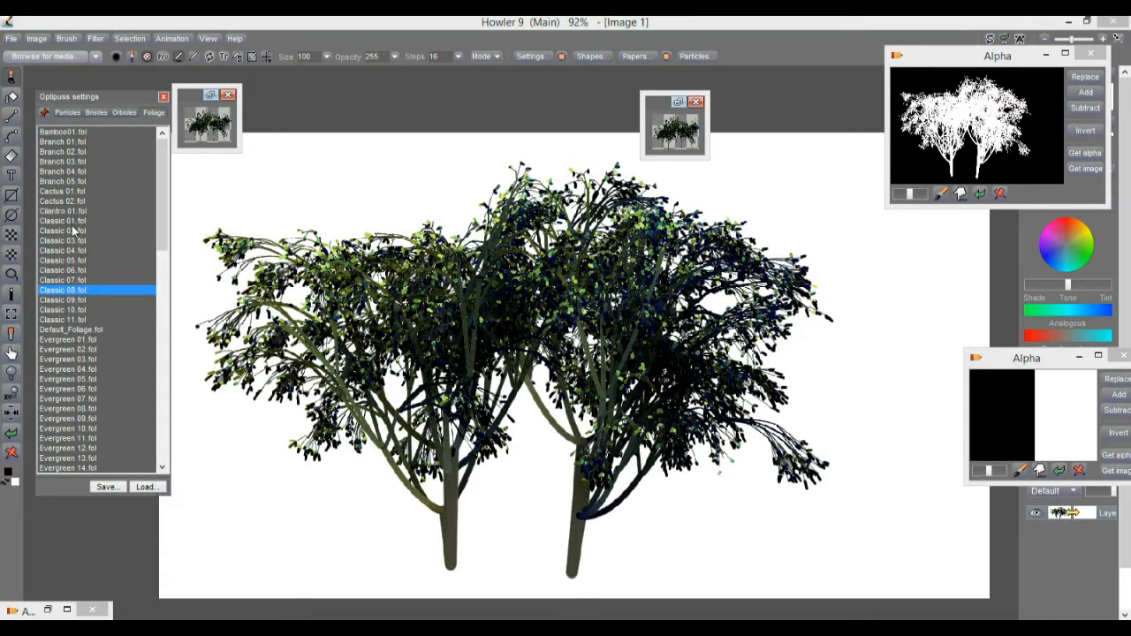
double_click(61, 299)
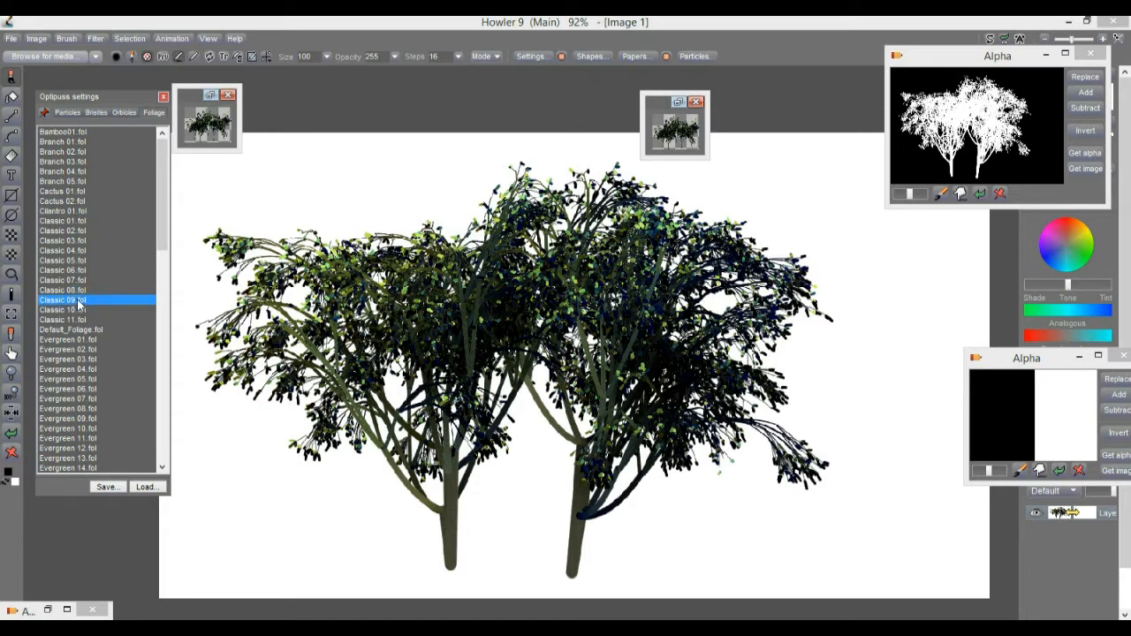
left_click(754, 555)
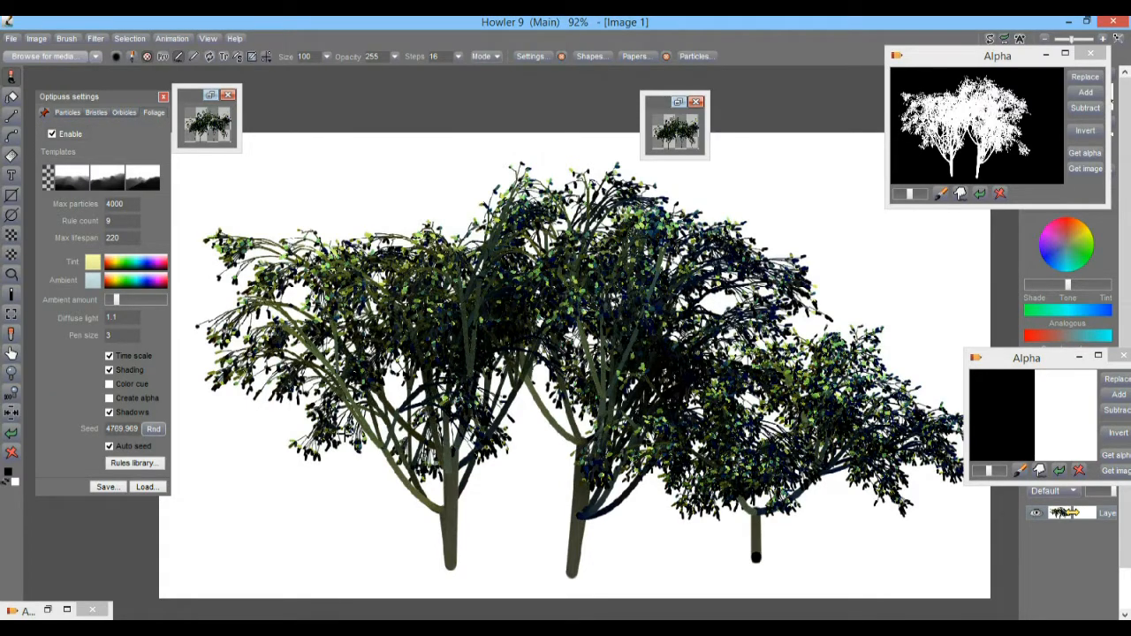
left_click(11, 432)
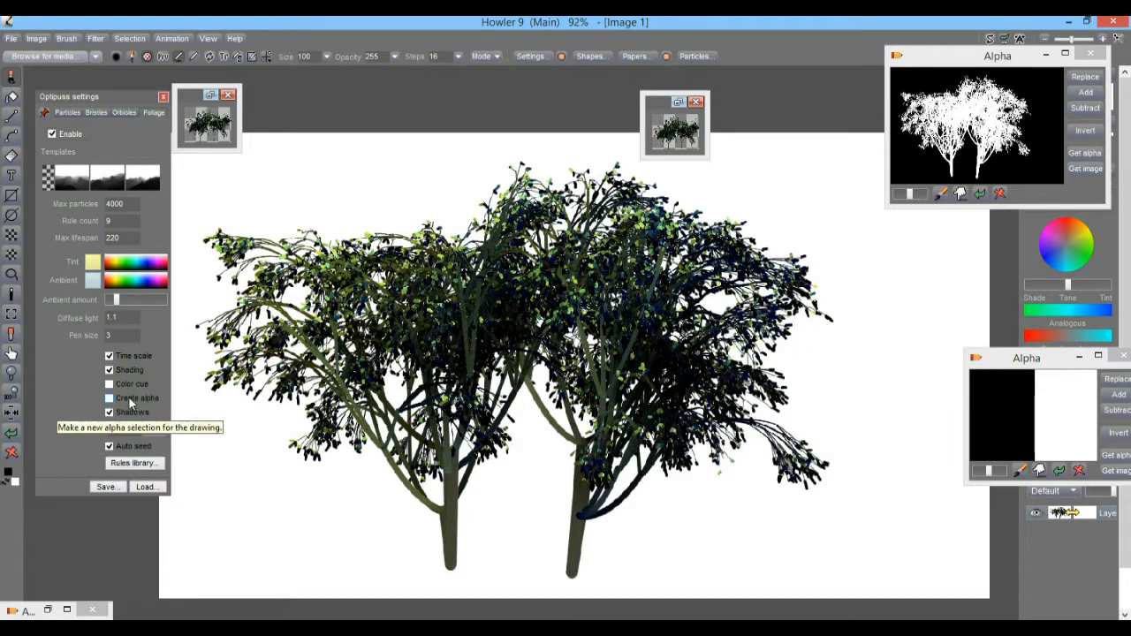
Enable Create alpha for the loaded preset and paint a third tree to the right of the other two.
left_click(128, 396)
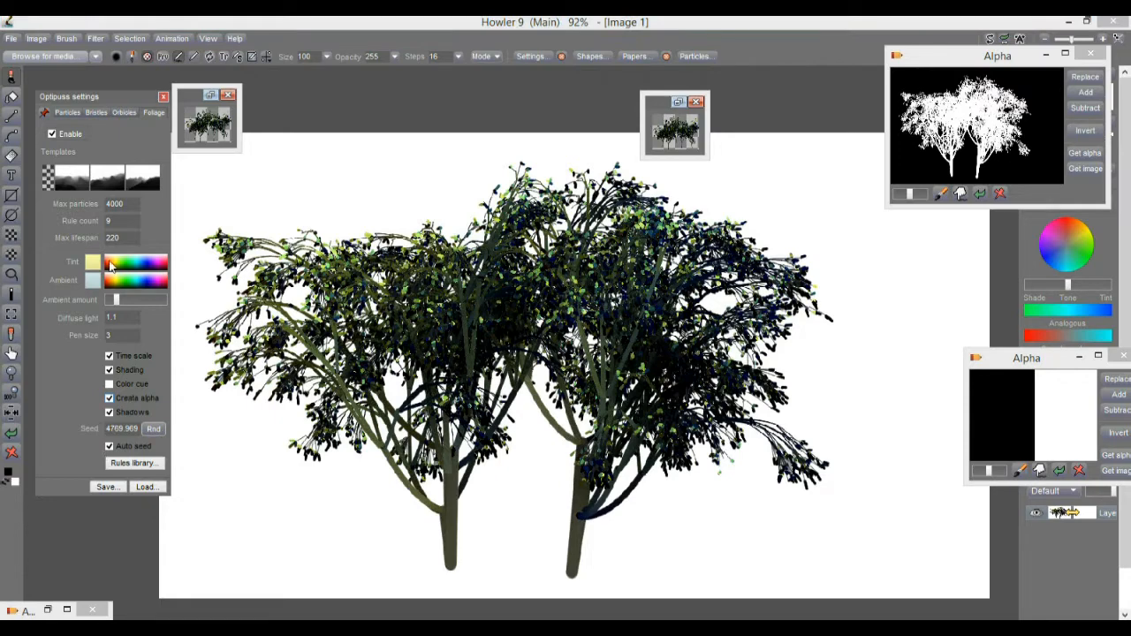
left_click(727, 561)
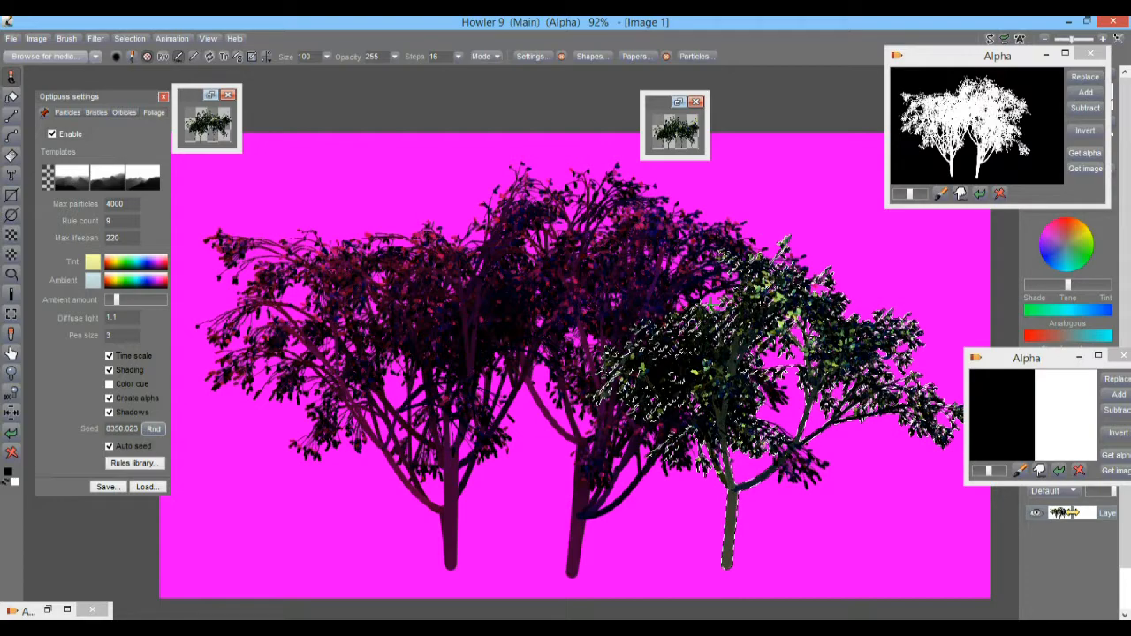
Merge the third tree's selection into the stored alpha and clear the current alpha selection.
left_click(1086, 93)
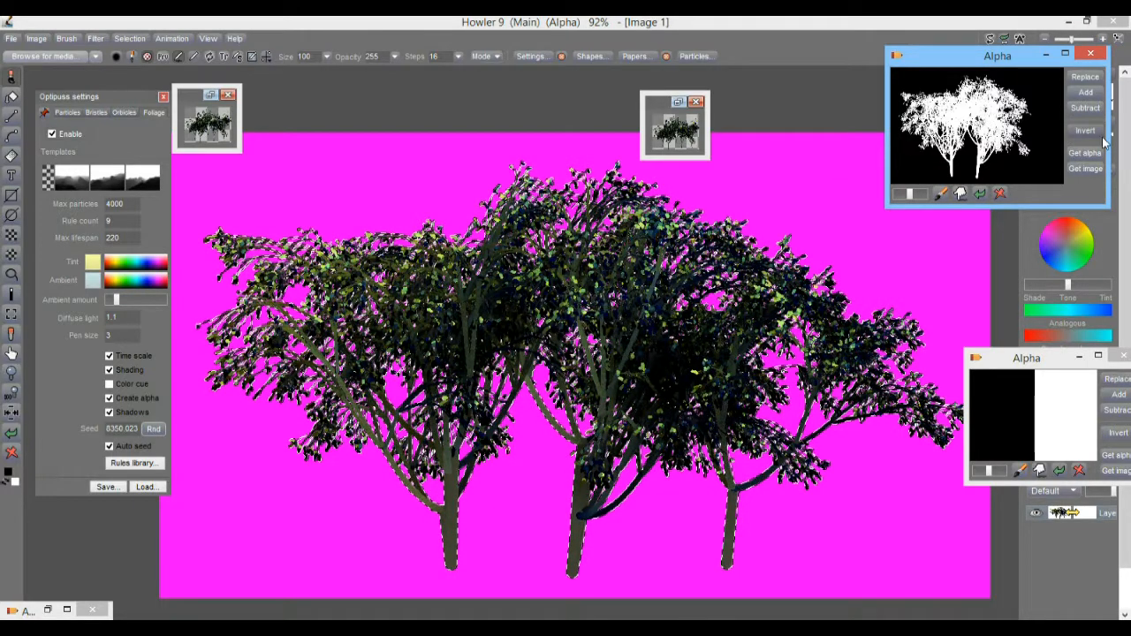
left_click(1096, 167)
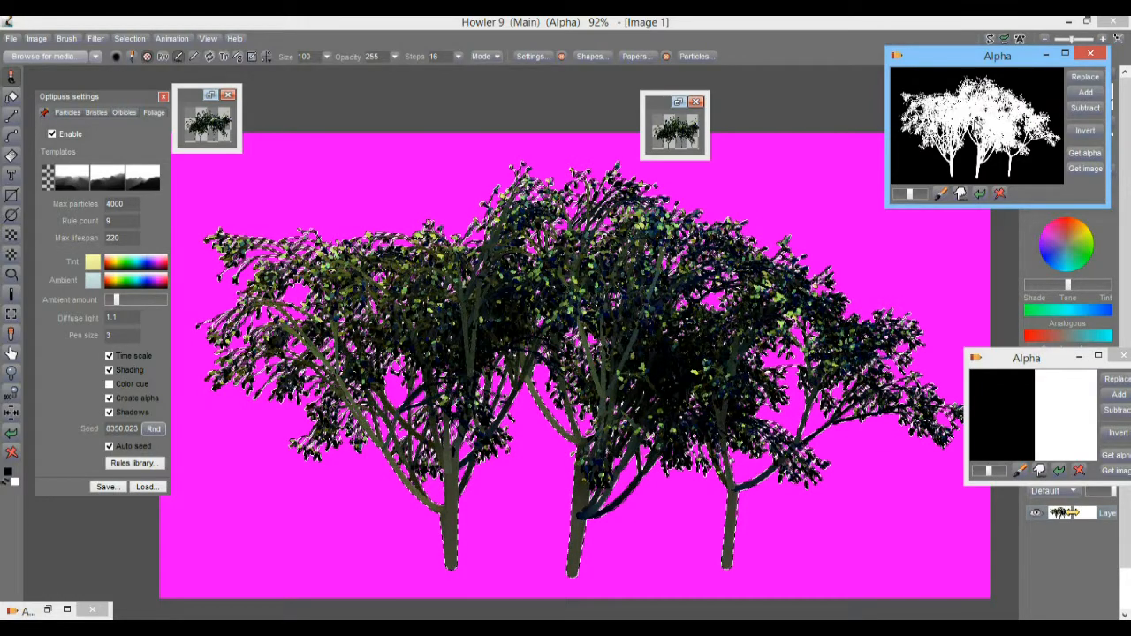
left_click(351, 21)
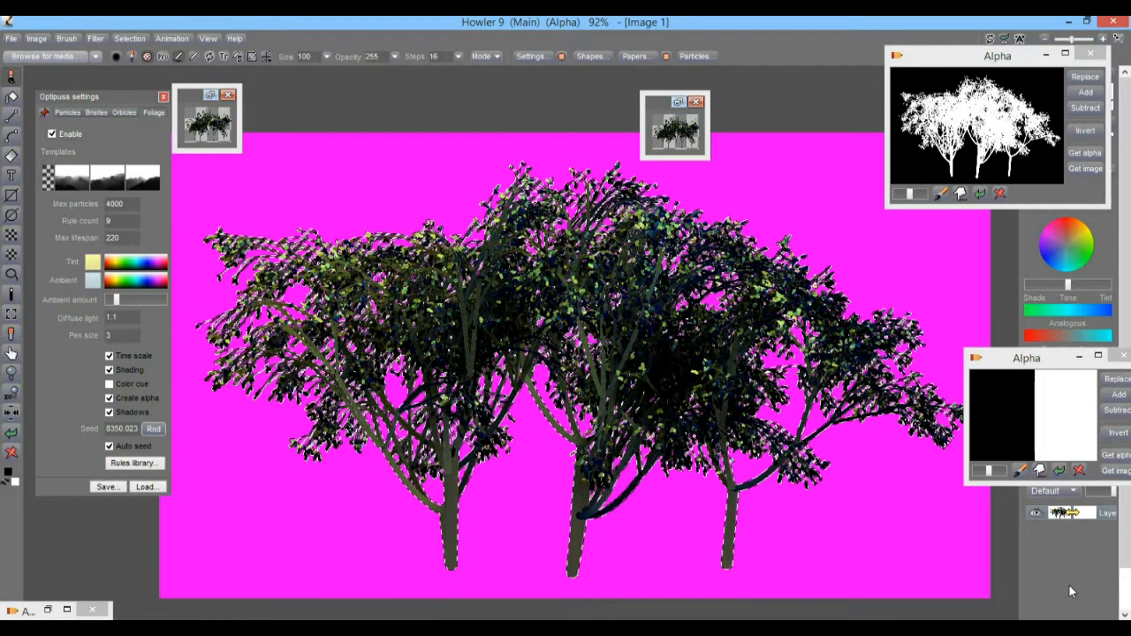
key("ctrl+d")
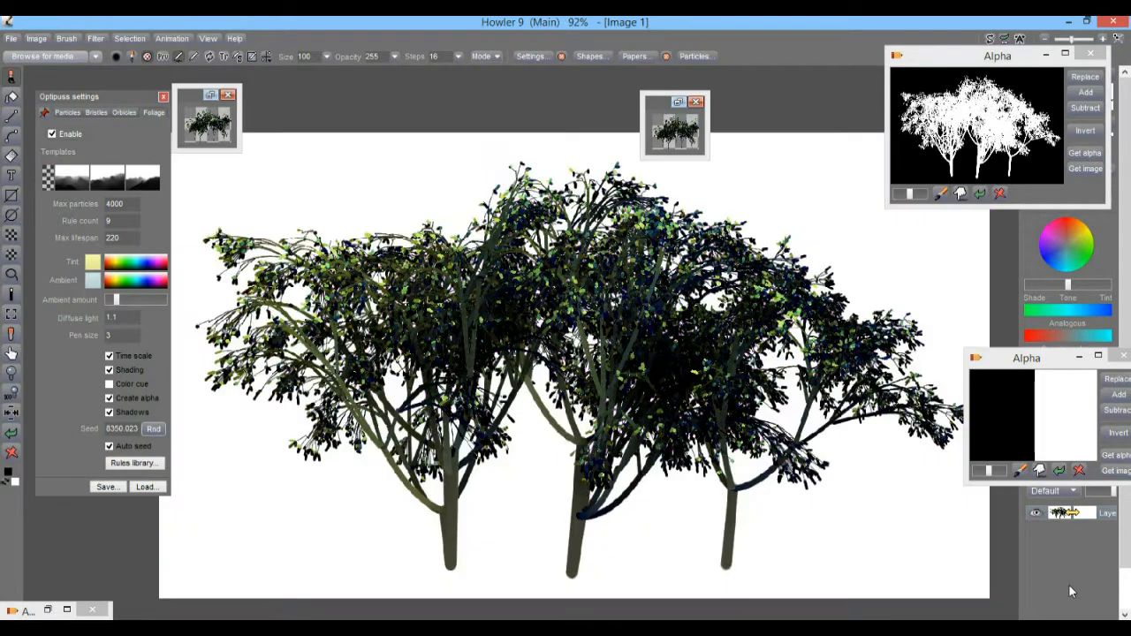
Paint a fourth tree left of the others, moving the Optipuss settings off the canvas and redoing the tree once.
left_click(349, 546)
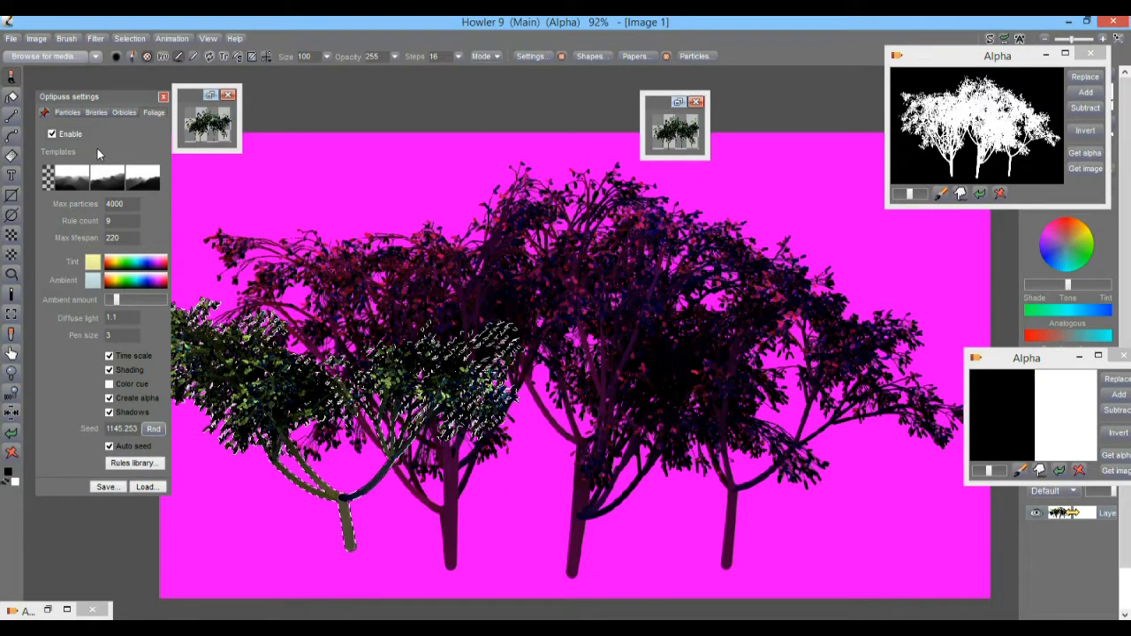
left_click_drag(126, 95, 44, 87)
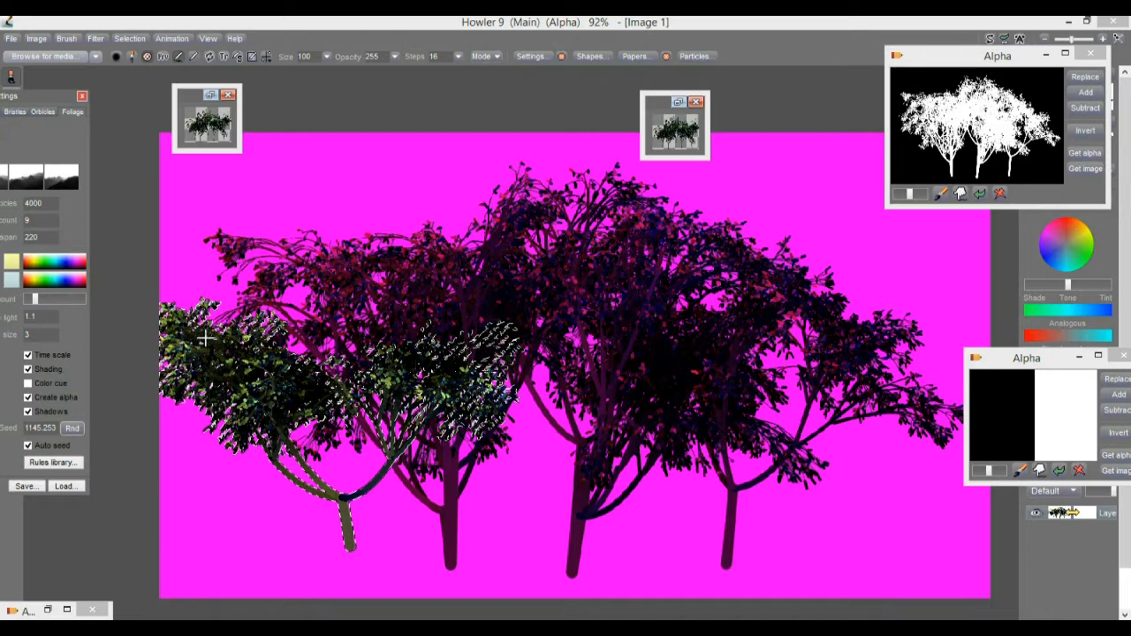
key("ctrl+z")
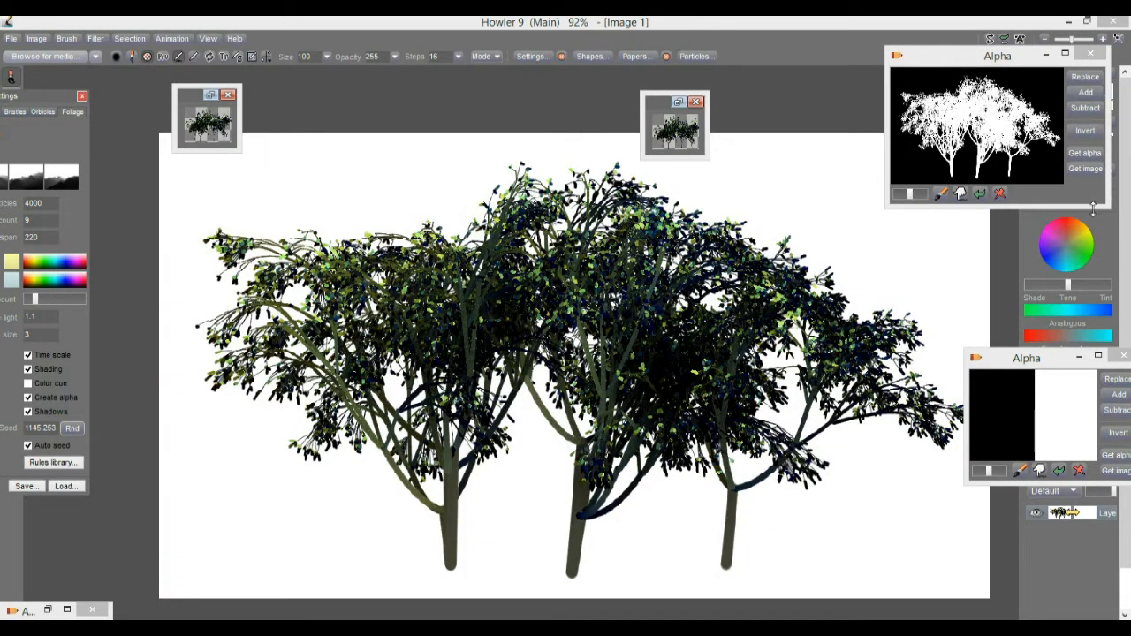
left_click(340, 556)
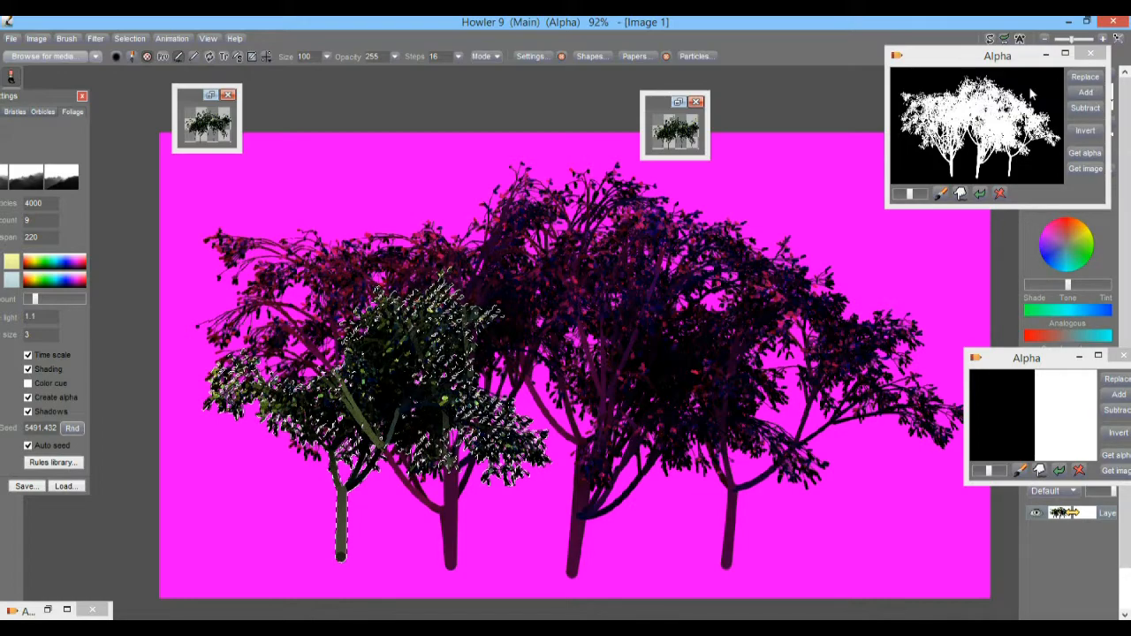
Merge the fourth tree's selection into the stored alpha and move the spare Alpha window down out of the way.
left_click(1087, 91)
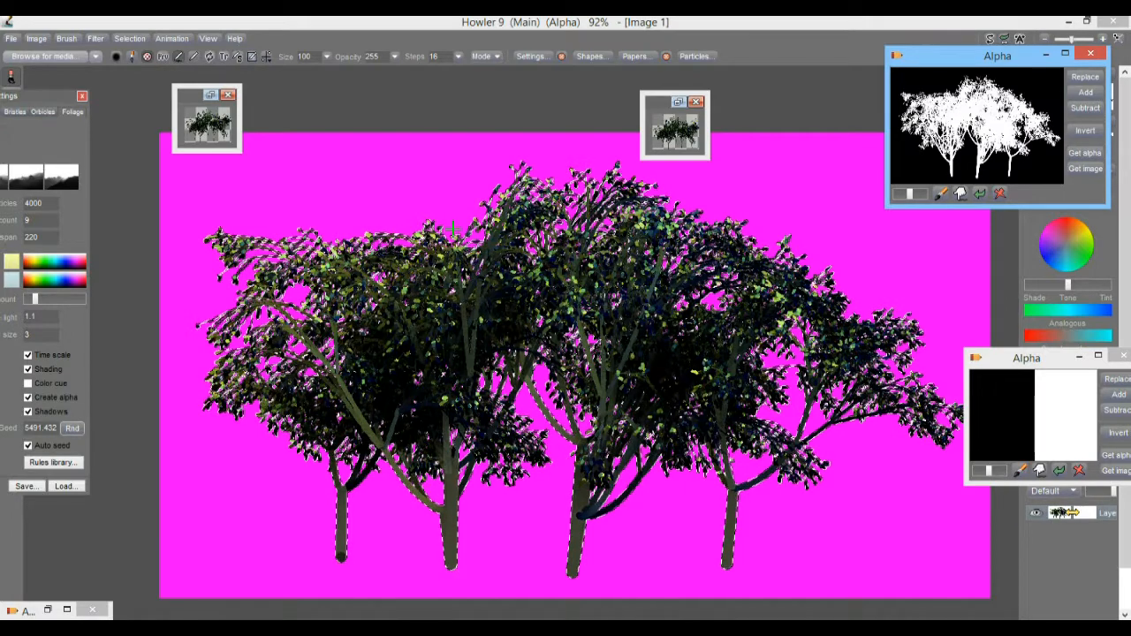
left_click(1095, 155)
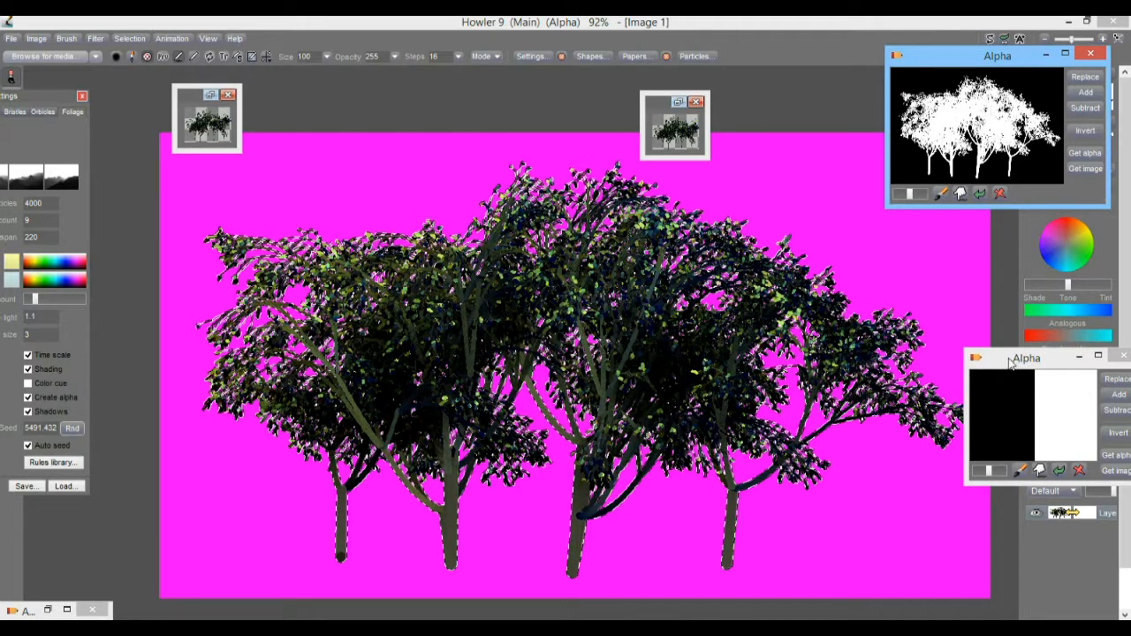
left_click_drag(1010, 359, 1040, 495)
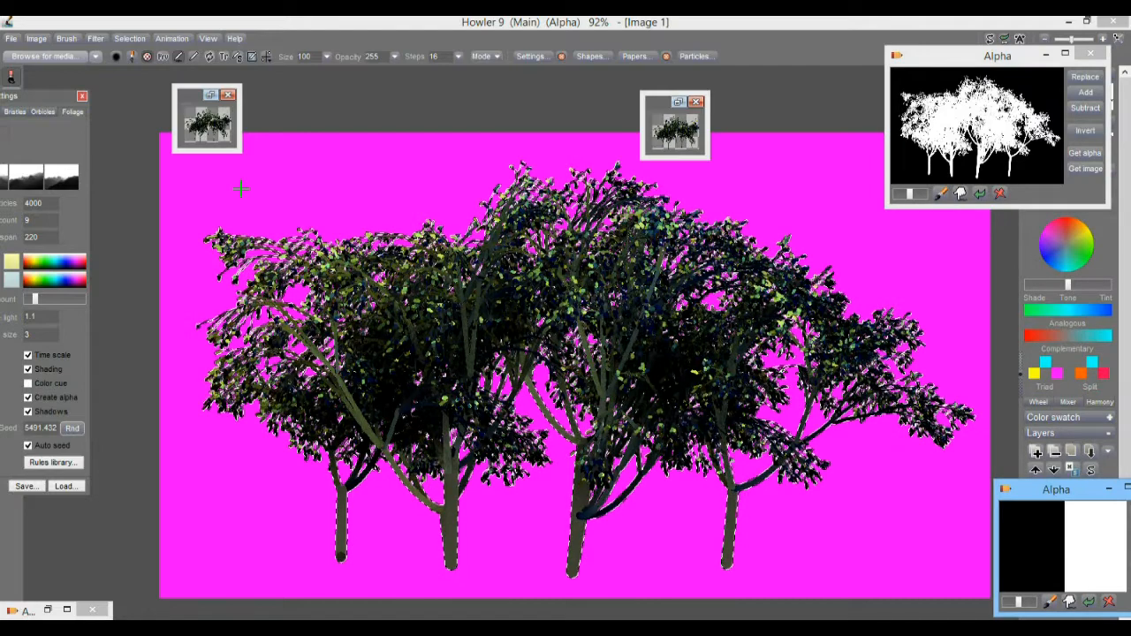
Pick up the selected tree group as a brush, bringing the Optipuss settings fully back into view.
left_click(67, 39)
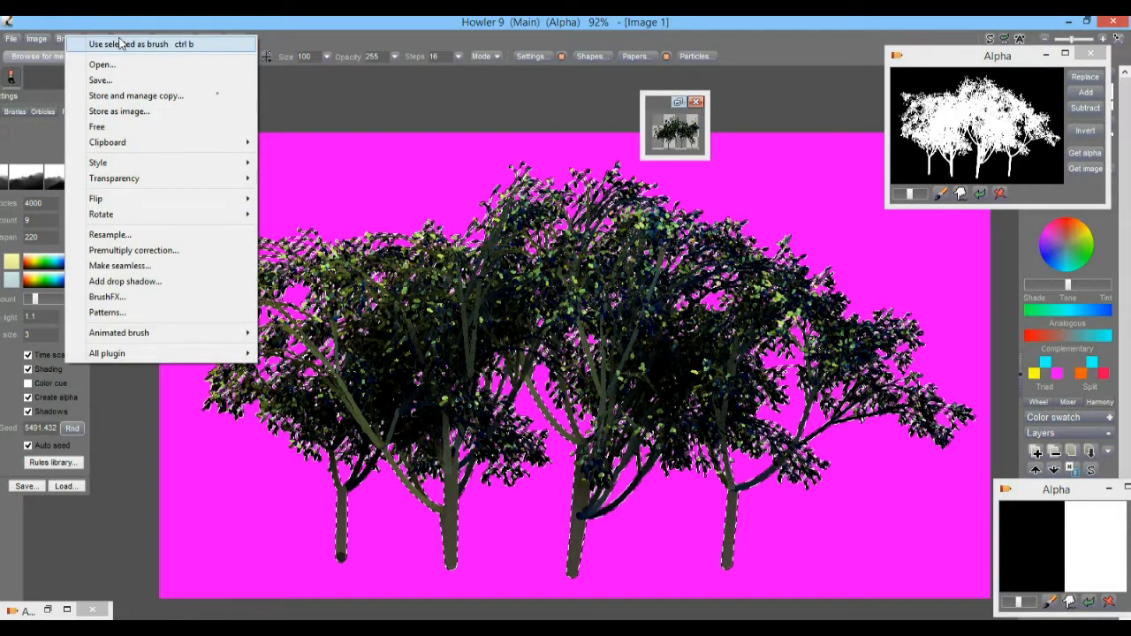
left_click(171, 45)
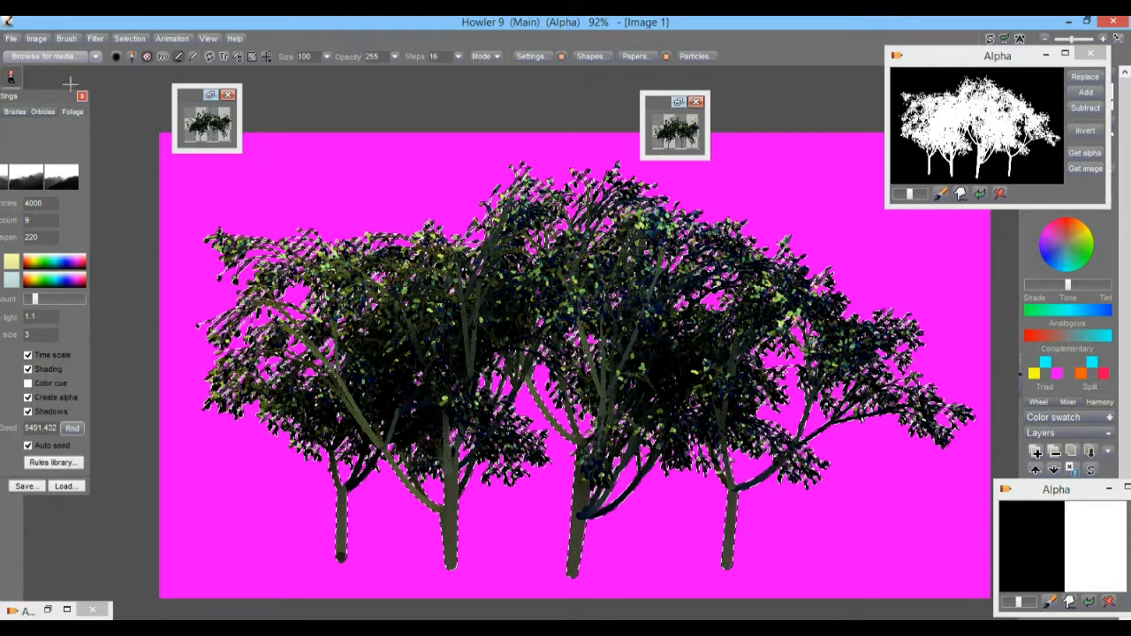
left_click_drag(49, 97, 156, 190)
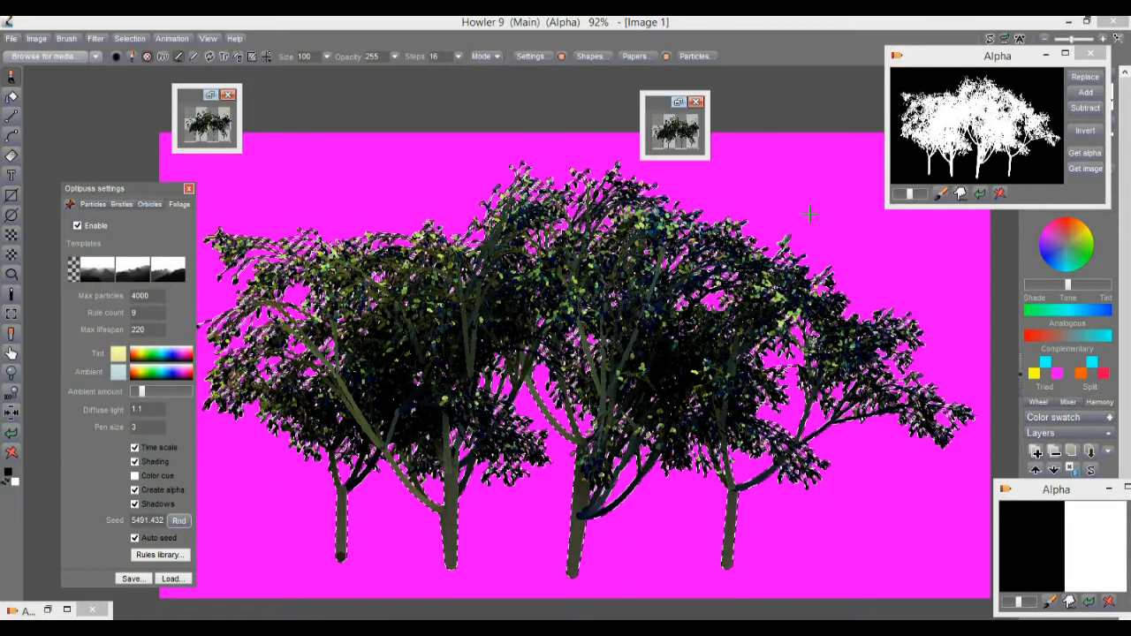
mouse_move(168, 191)
left_mouse_down()
mouse_move(108, 166)
mouse_move(149, 193)
left_mouse_up()
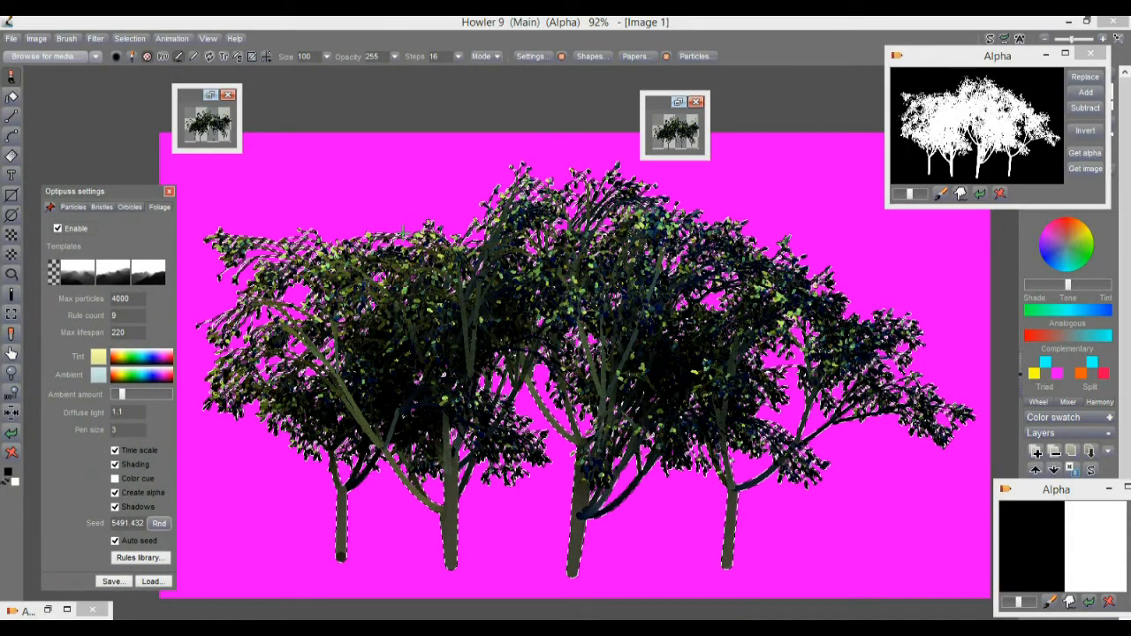
left_click(68, 39)
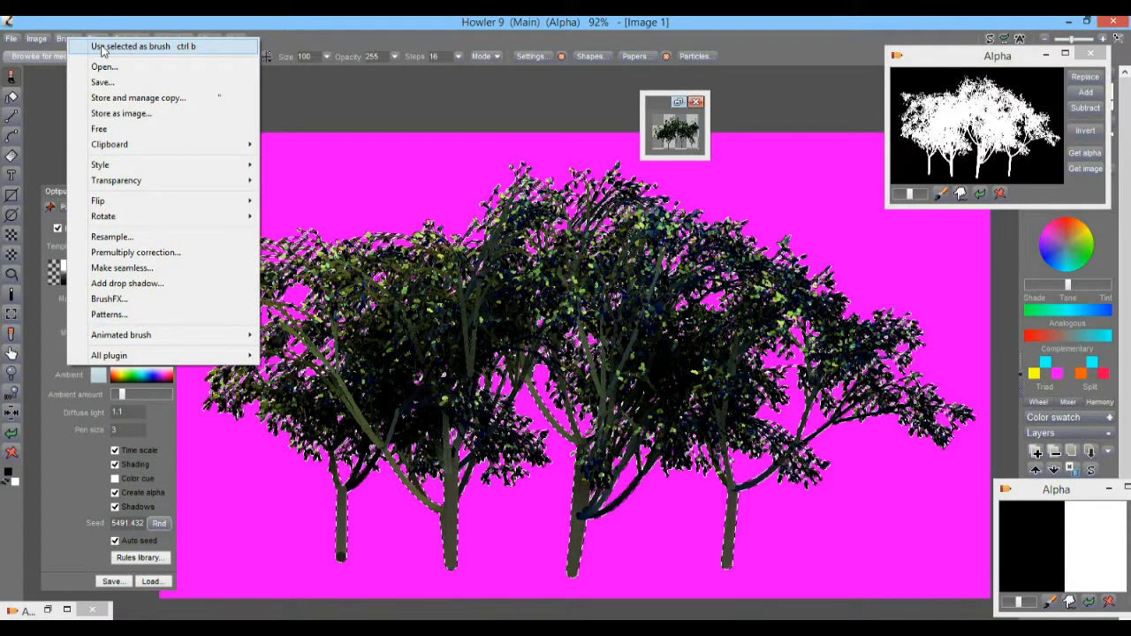
left_click(103, 49)
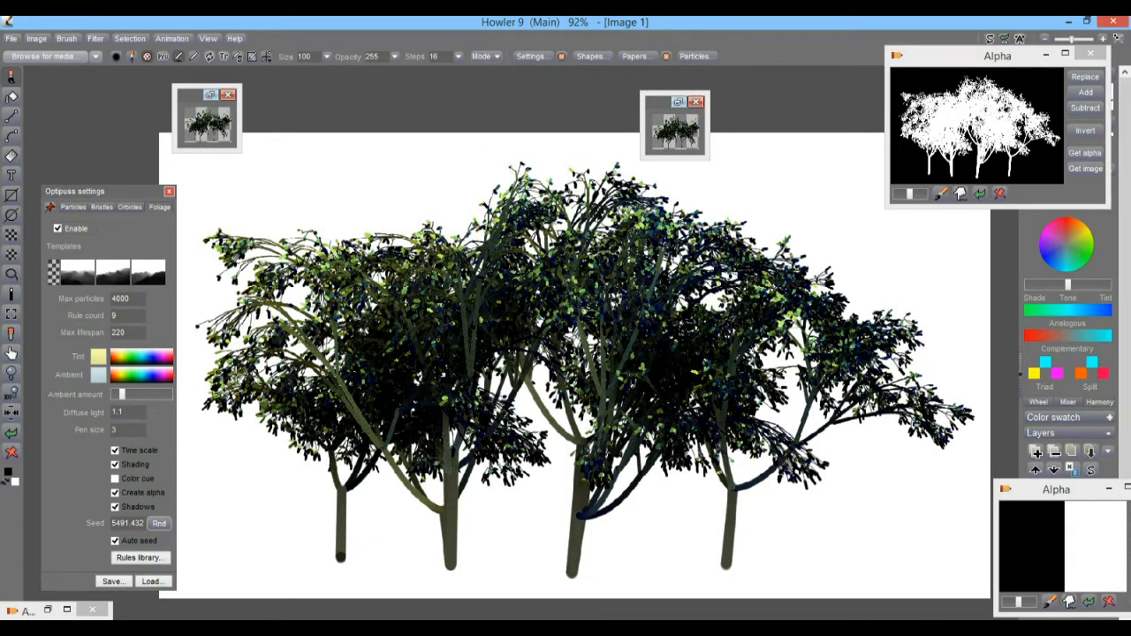
Turn the alpha back on and clear it so no selection remains on the canvas.
left_click(127, 39)
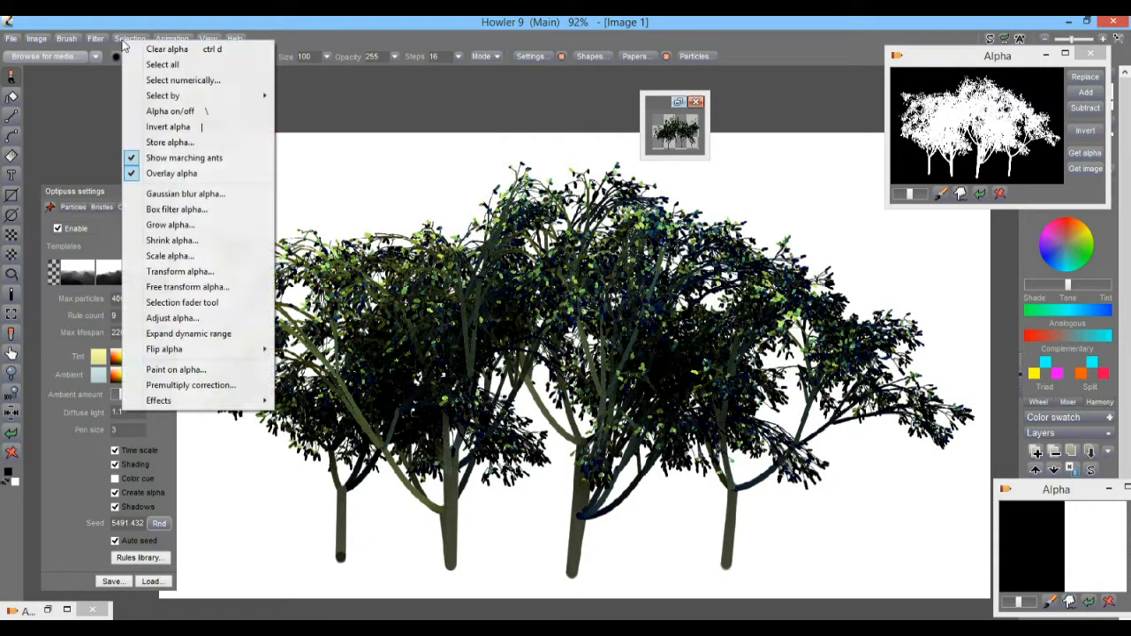
left_click(171, 113)
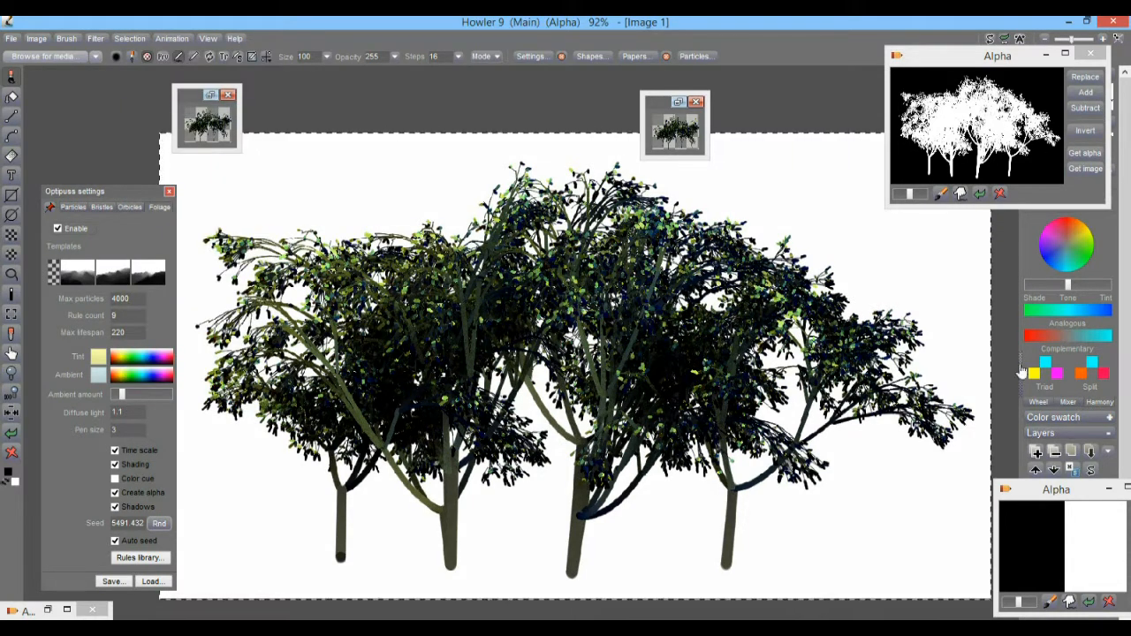
left_click(130, 40)
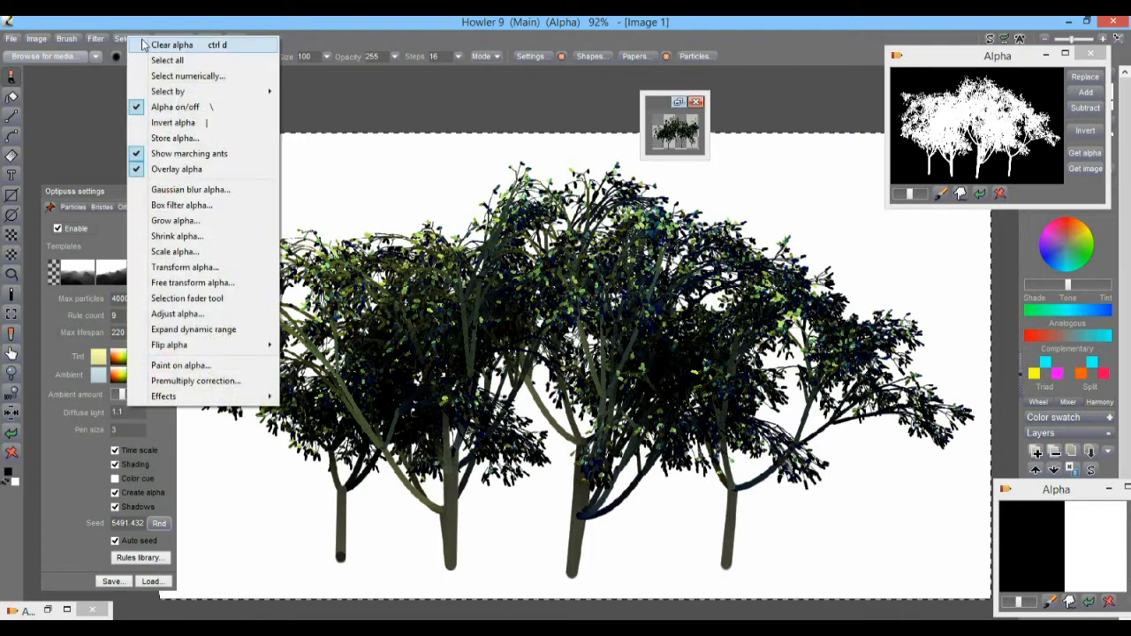
left_click(143, 44)
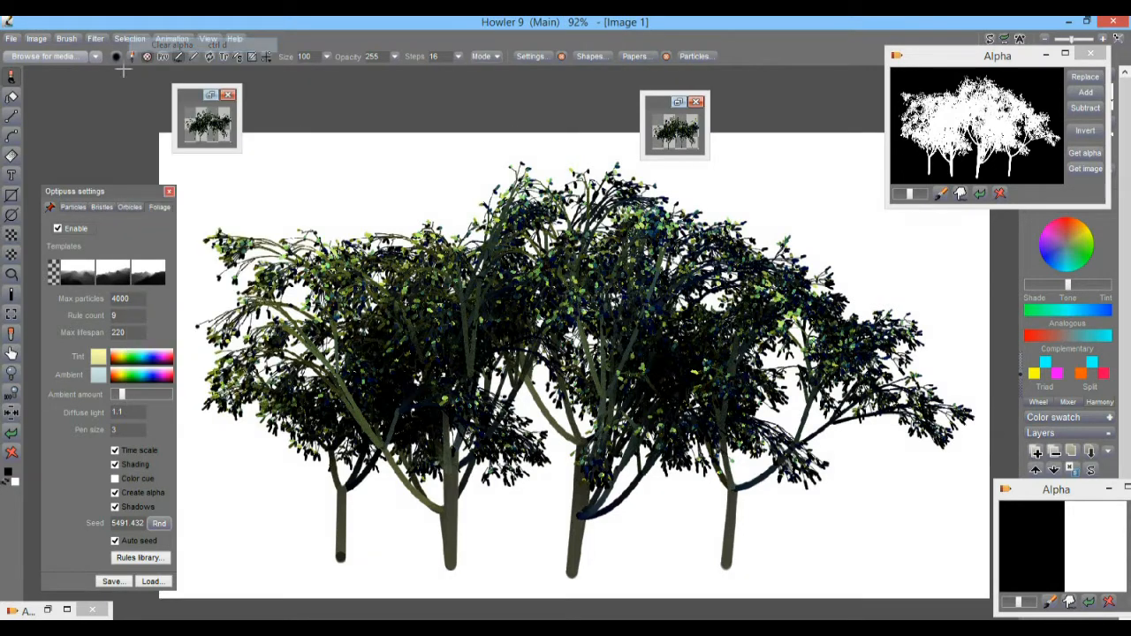
Disable foliage painting in the Optipuss settings and switch to the picked-up tree group as a custom brush.
left_click(59, 228)
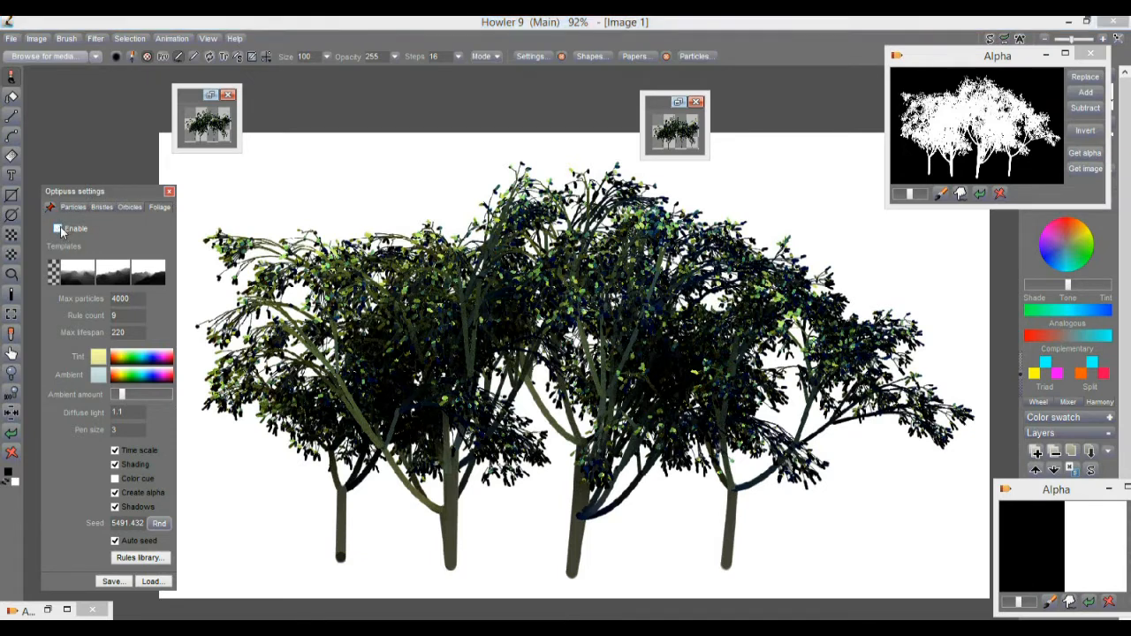
left_click(164, 58)
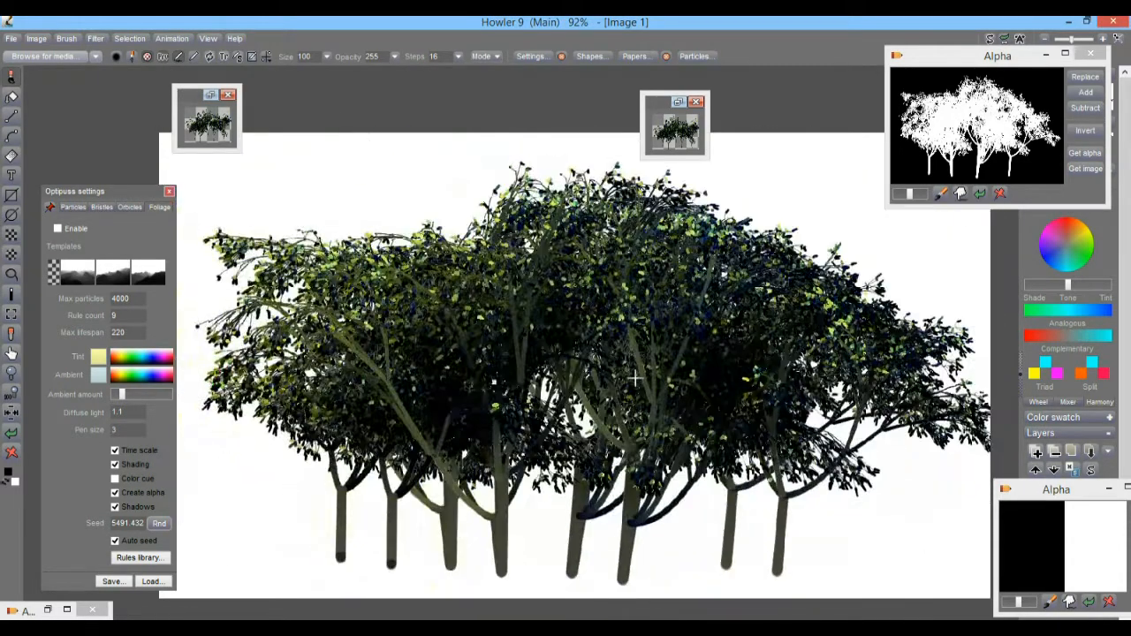
left_click(73, 38)
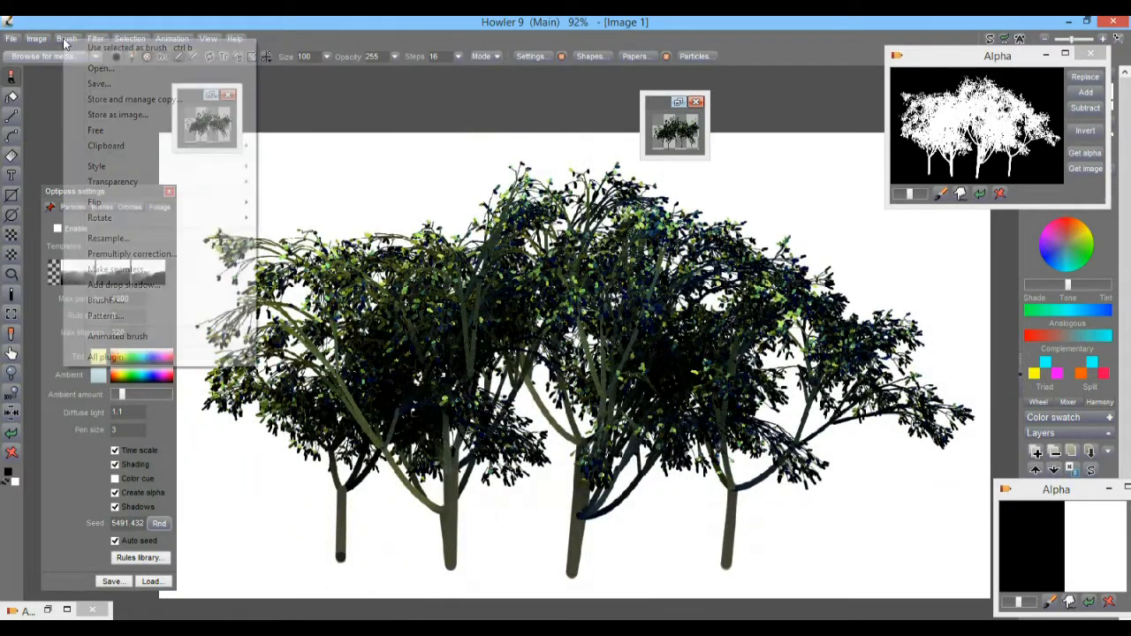
left_click(180, 48)
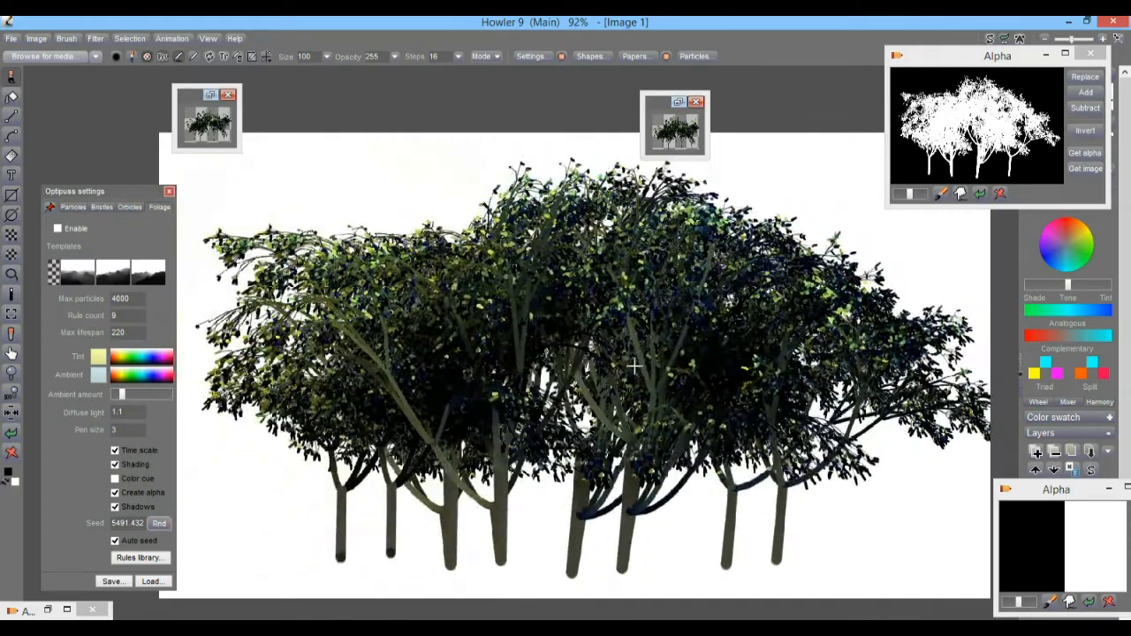
Store a managed copy of the tree group brush and place its Store brush window over the earlier stored brush.
left_click(62, 39)
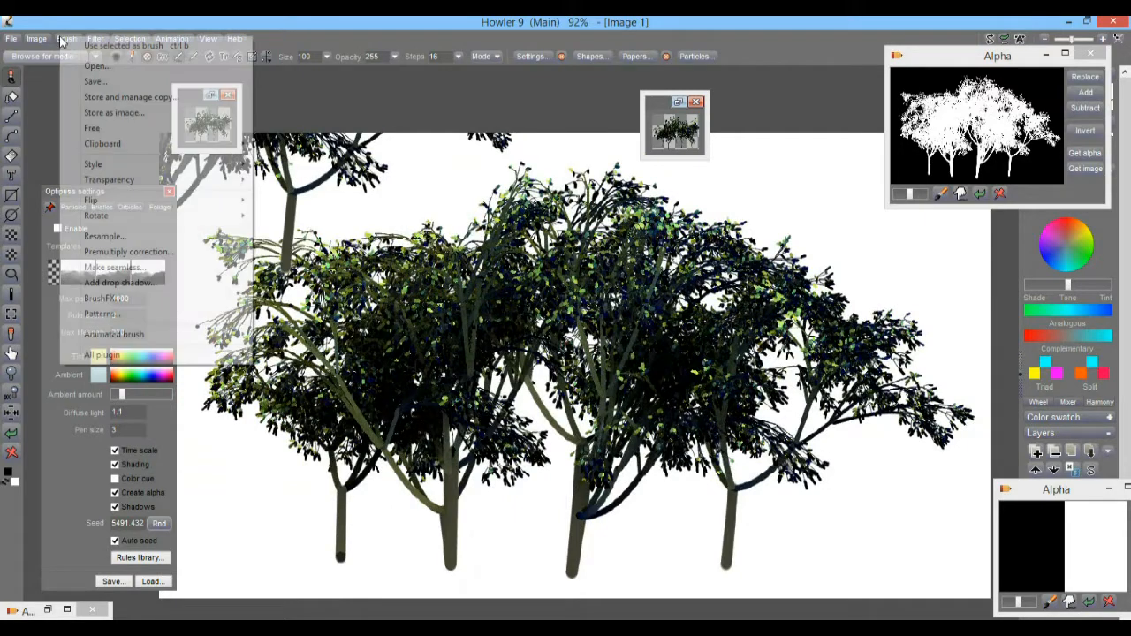
left_click(121, 99)
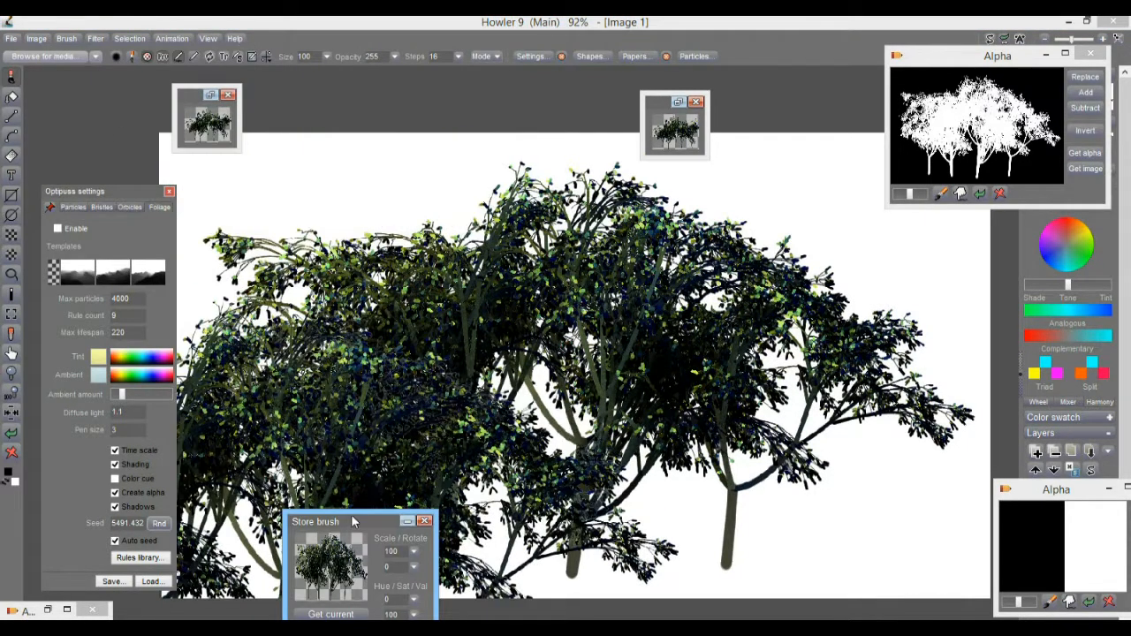
mouse_move(331, 419)
left_mouse_down()
mouse_move(157, 156)
mouse_move(148, 114)
mouse_move(162, 84)
mouse_move(172, 89)
left_mouse_up()
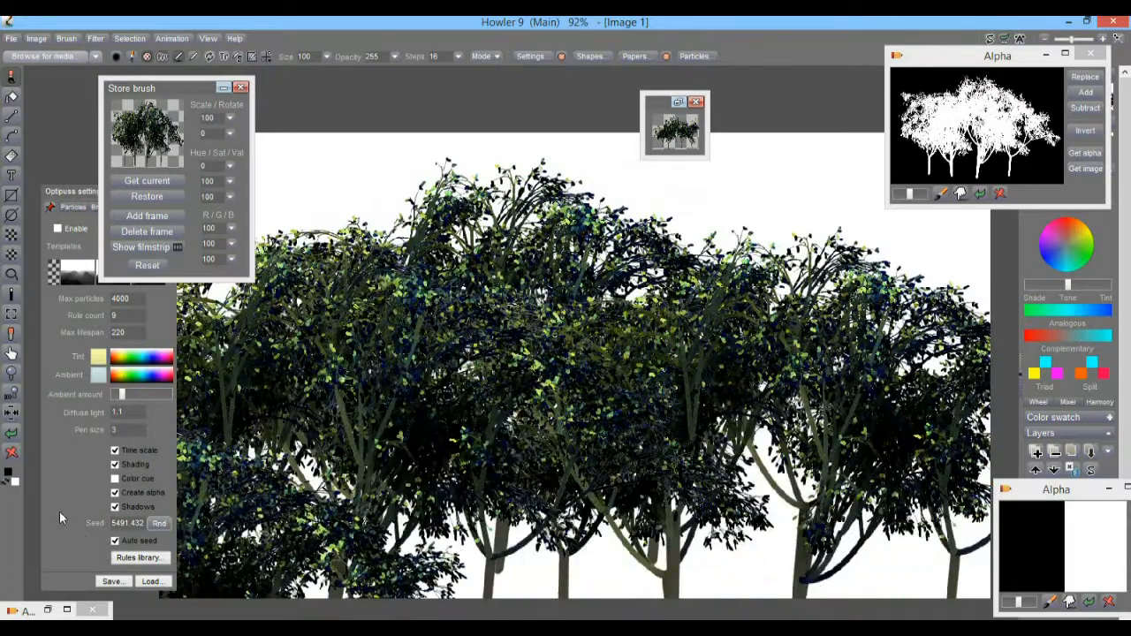
Clear the canvas to black and stamp the tree group custom brush on it.
left_click(12, 454)
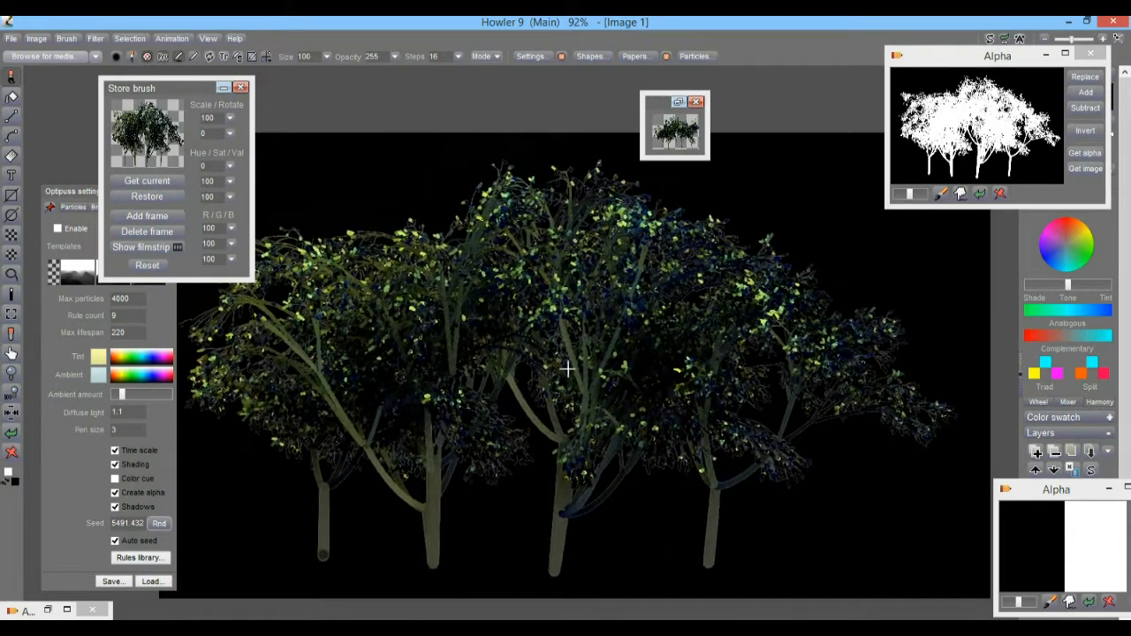
left_click(165, 59)
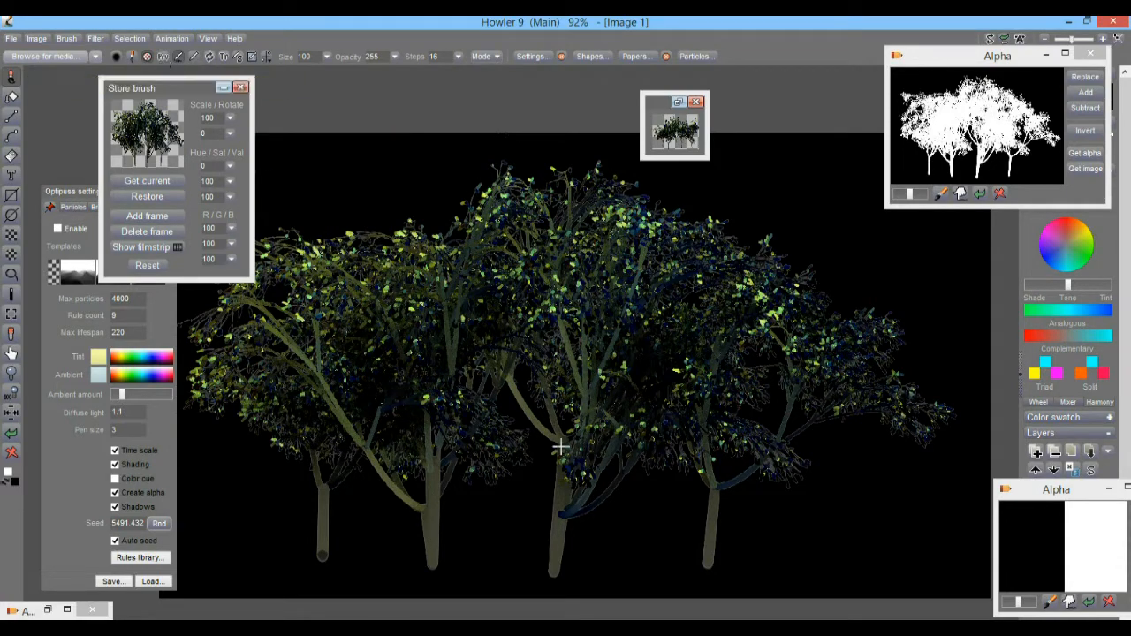
Examine the leaf and branch edges of the stamped trees against the black background for outlines.
scroll(563, 385, "up", 5)
left_click_drag(601, 390, 648, 402)
left_click_drag(734, 424, 108, 228)
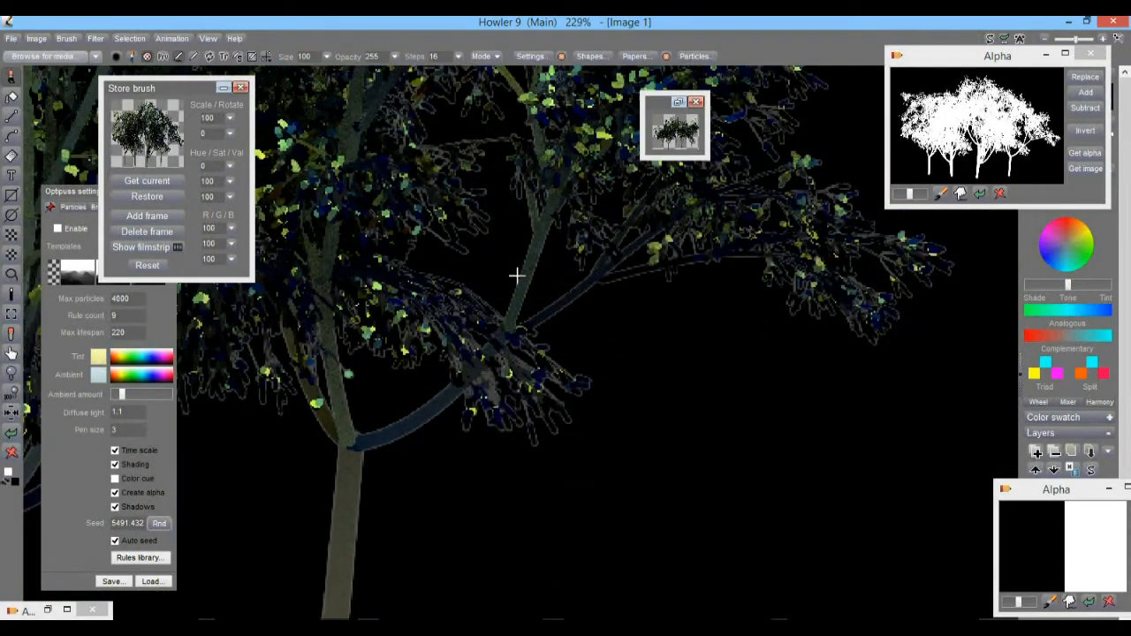
scroll(565, 283, "up", 5)
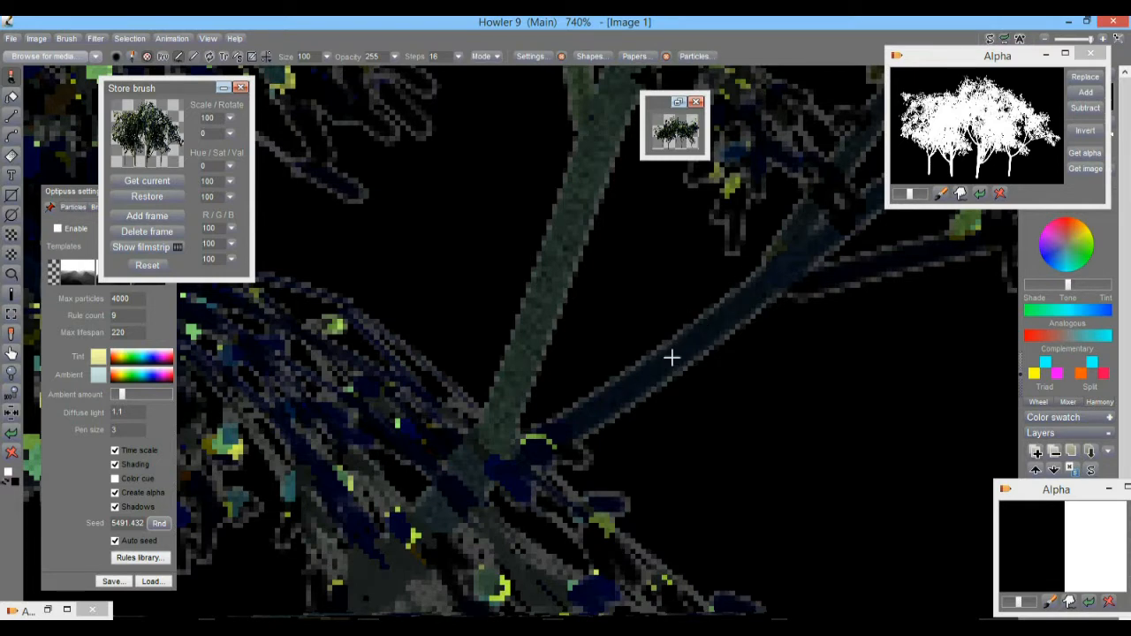
scroll(802, 321, "down", 5)
scroll(633, 368, "up", 3)
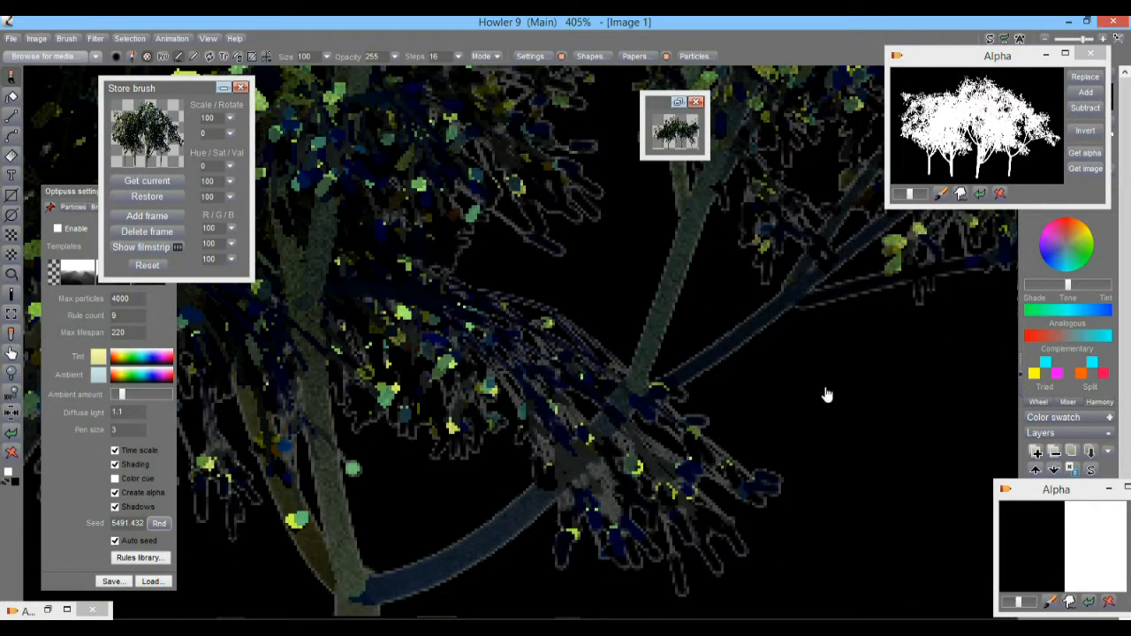
scroll(826, 341, "down", 4)
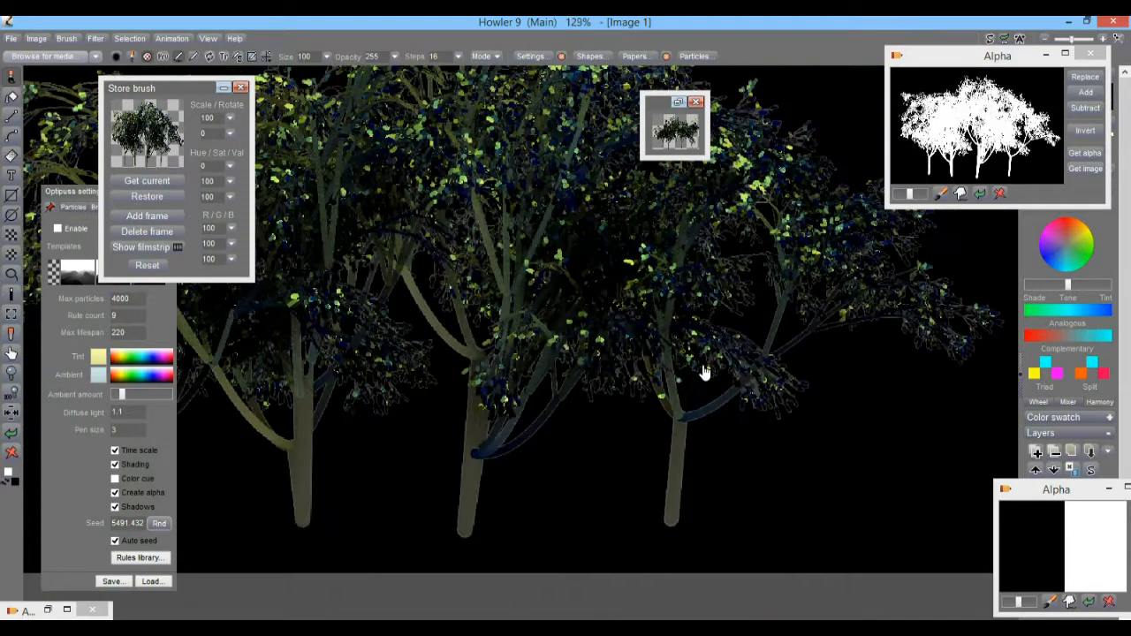
scroll(700, 376, "down", 4)
scroll(702, 374, "up", 4)
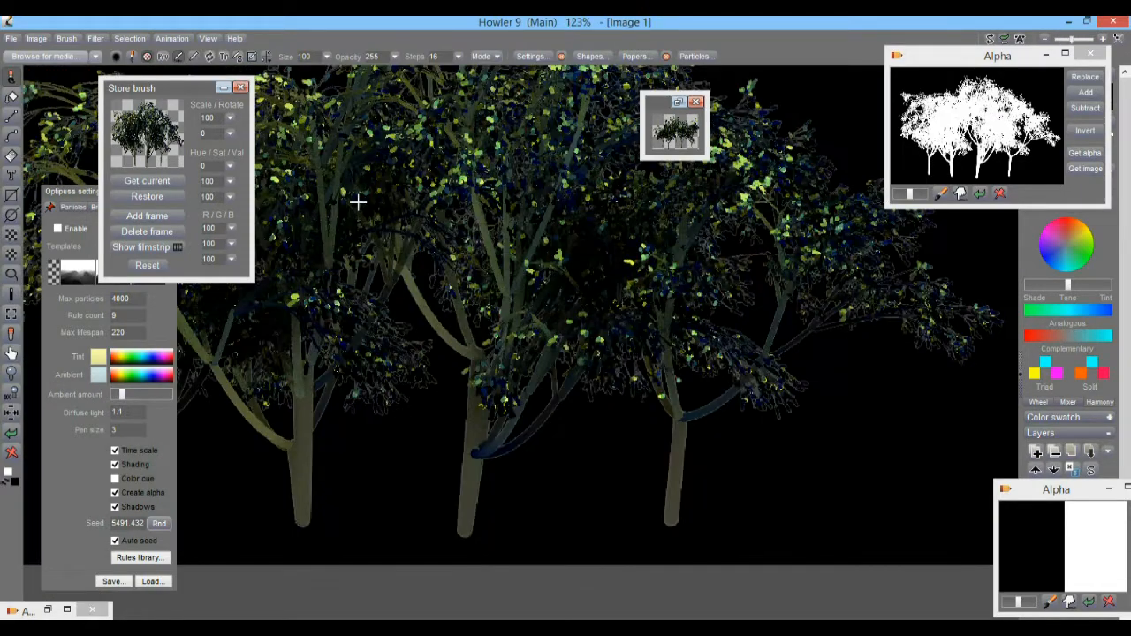
Recall the stored tree group brush and apply premultiply correction to it with the background color set to White.
left_click(148, 130)
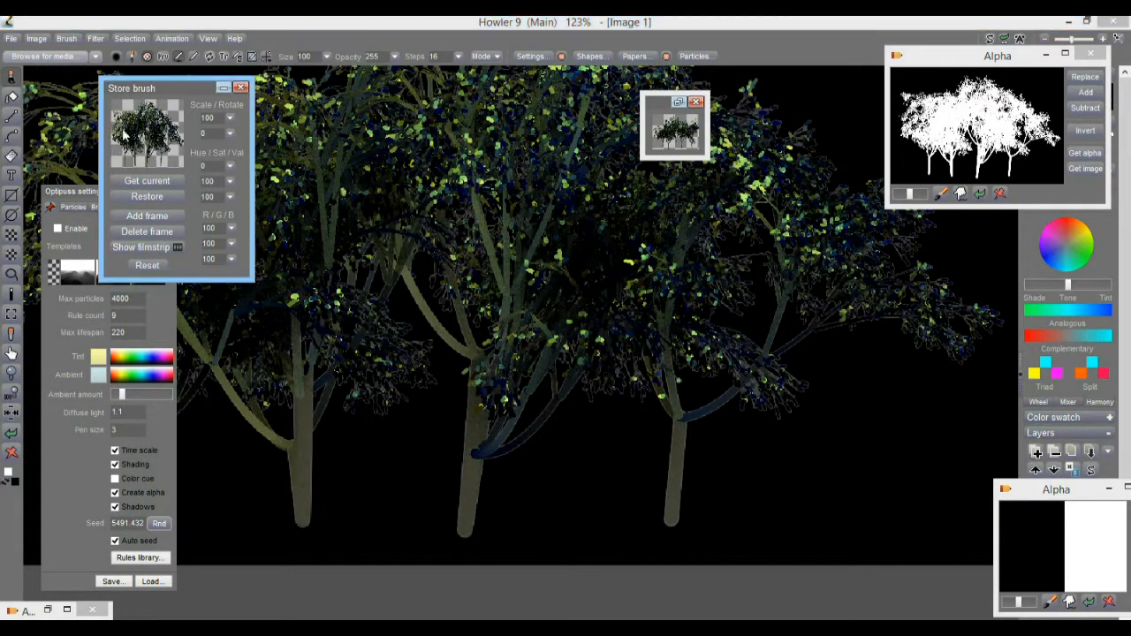
left_click(164, 57)
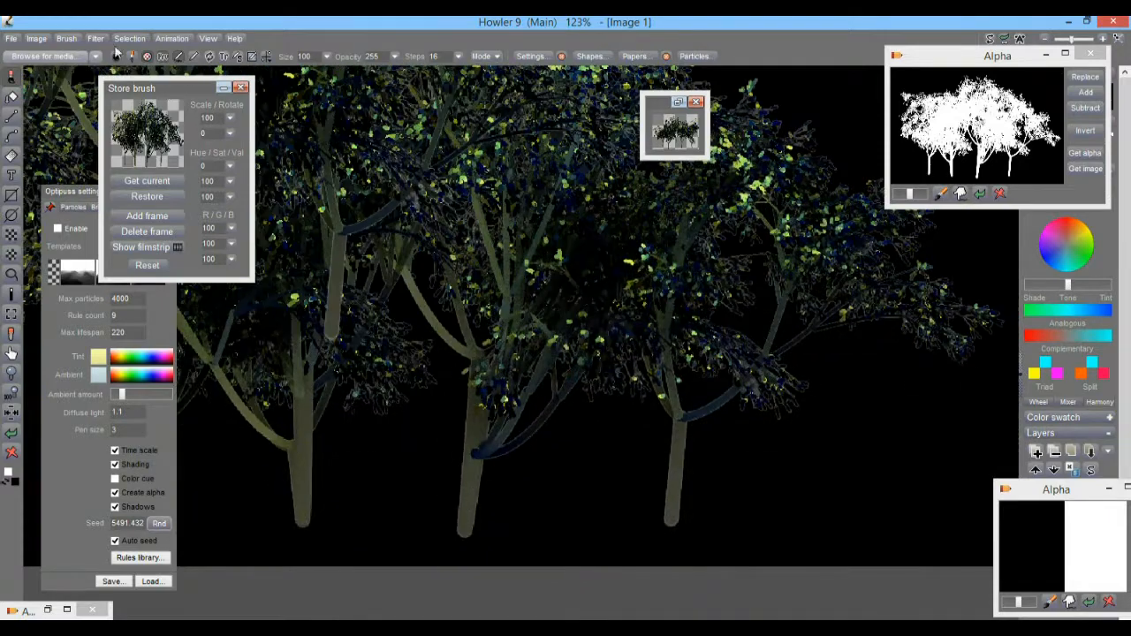
left_click(66, 38)
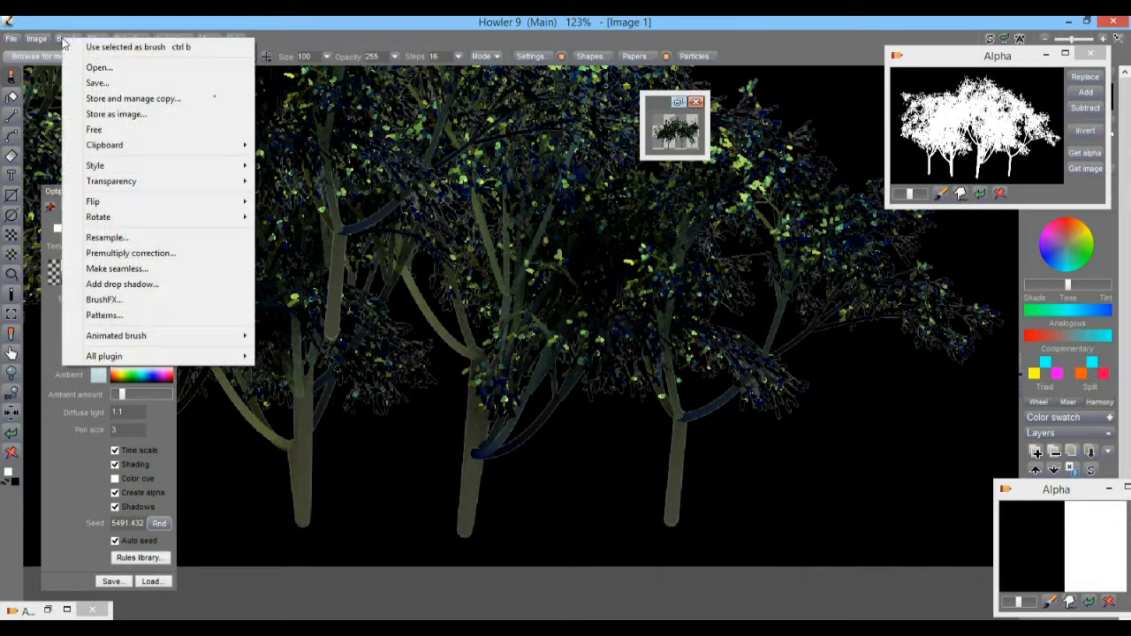
left_click(110, 255)
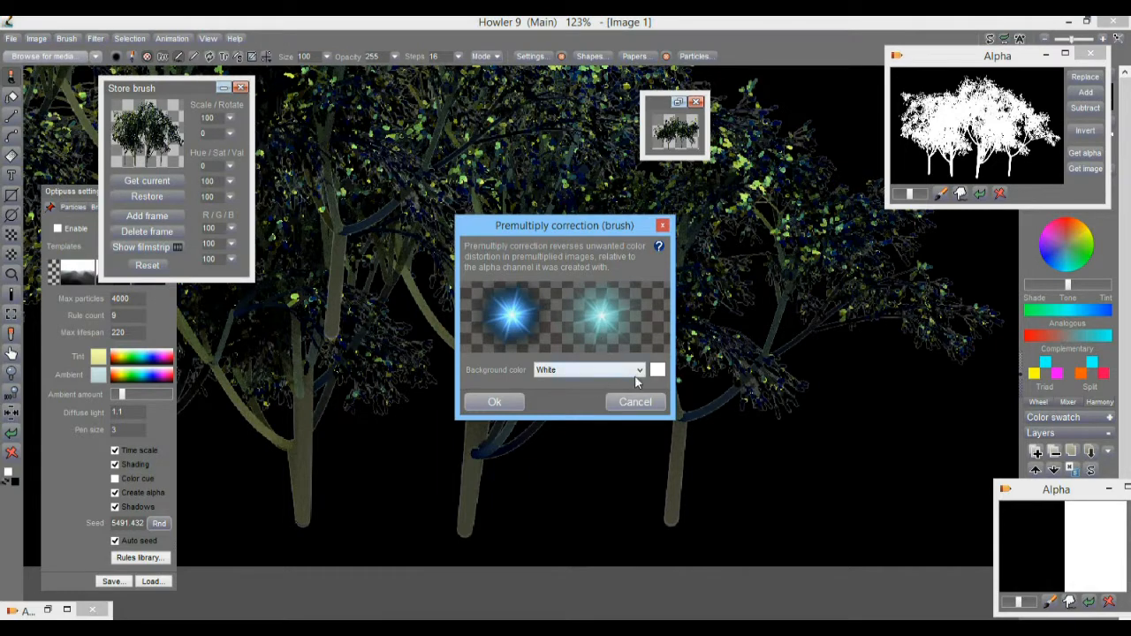
left_click(636, 378)
left_click(591, 387)
left_click(583, 369)
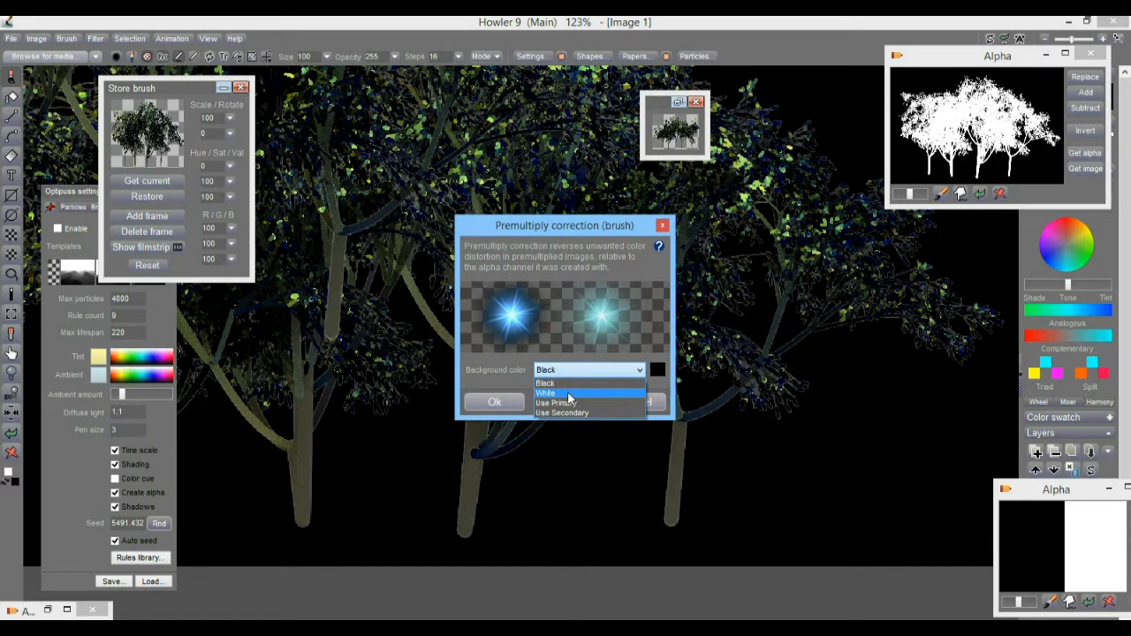
left_click(570, 394)
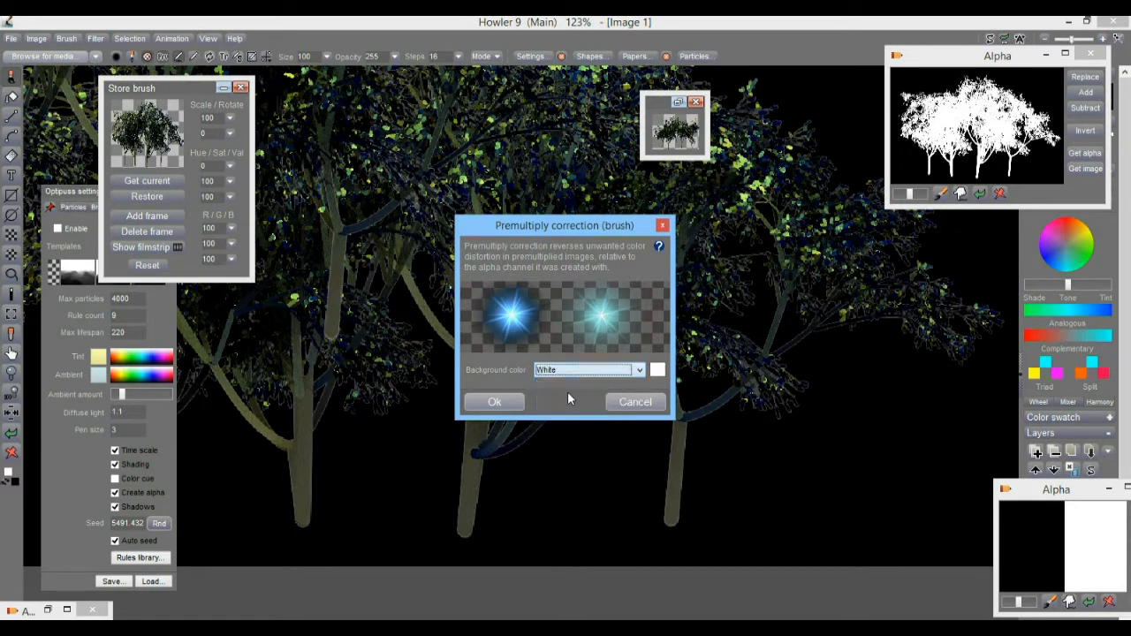
left_click(495, 402)
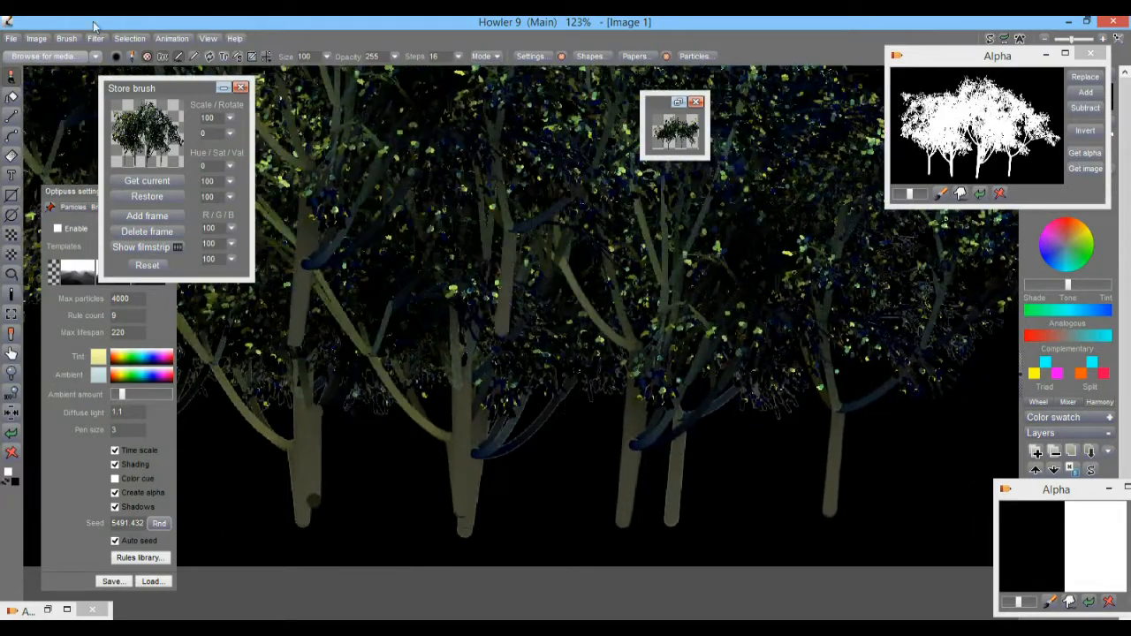
Store a managed copy of the premultiply-corrected tree brush and place its Store brush window beside the earlier one.
left_click(64, 40)
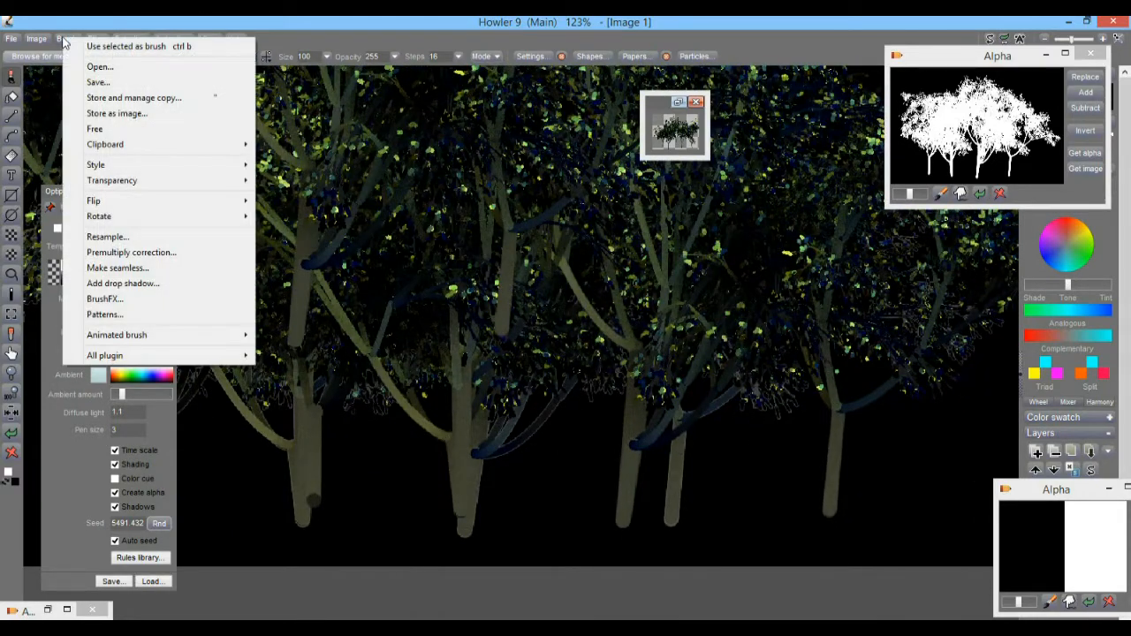
left_click(106, 97)
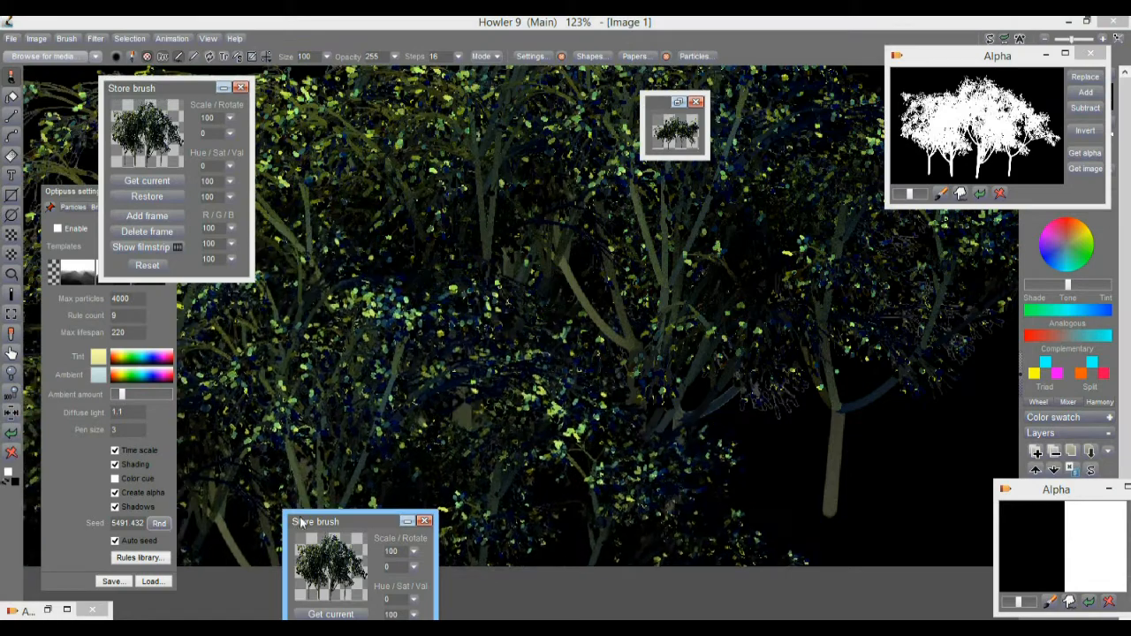
mouse_move(322, 523)
left_mouse_down()
mouse_move(241, 195)
mouse_move(225, 181)
left_mouse_up()
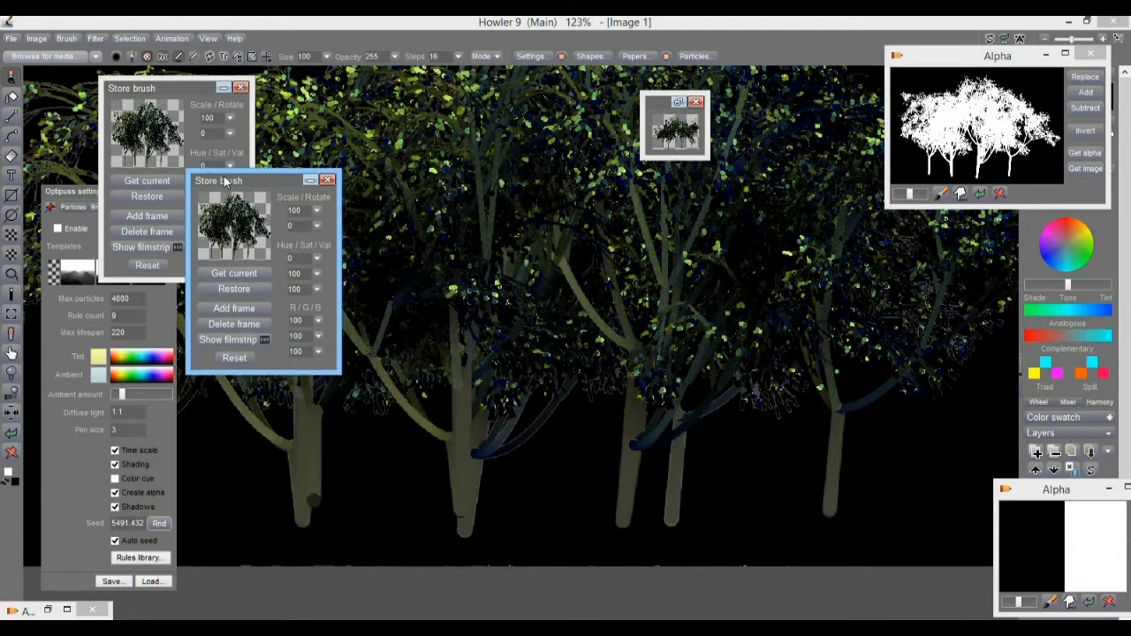
Examine the leaf and branch edges of the trees up close against the black background for remaining outlines.
left_click(165, 59)
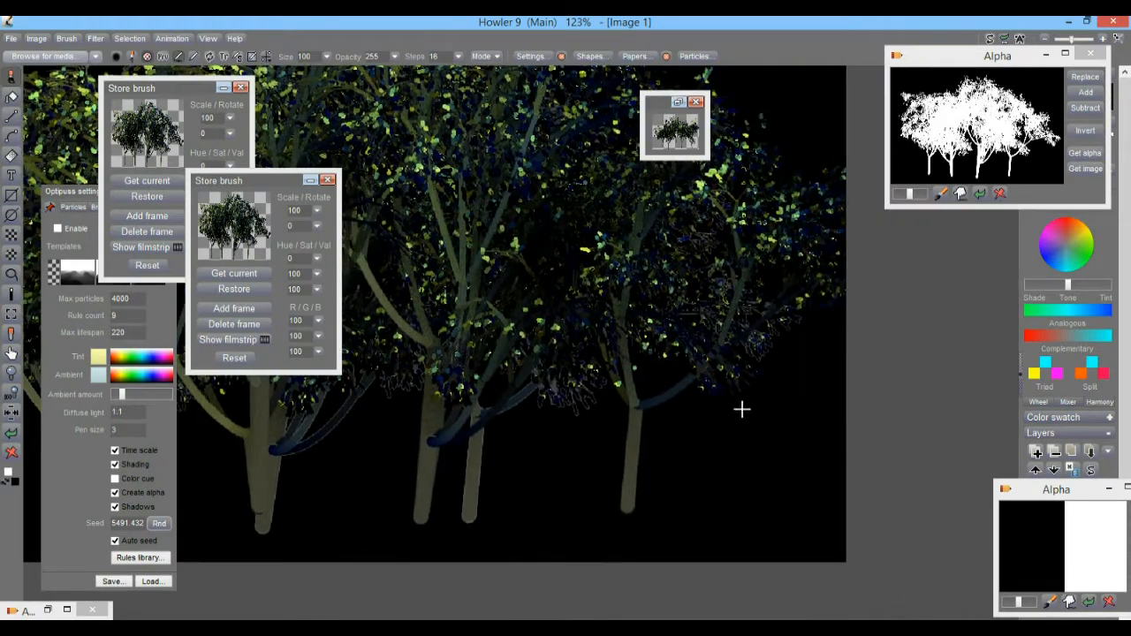
scroll(531, 400, "up", 5)
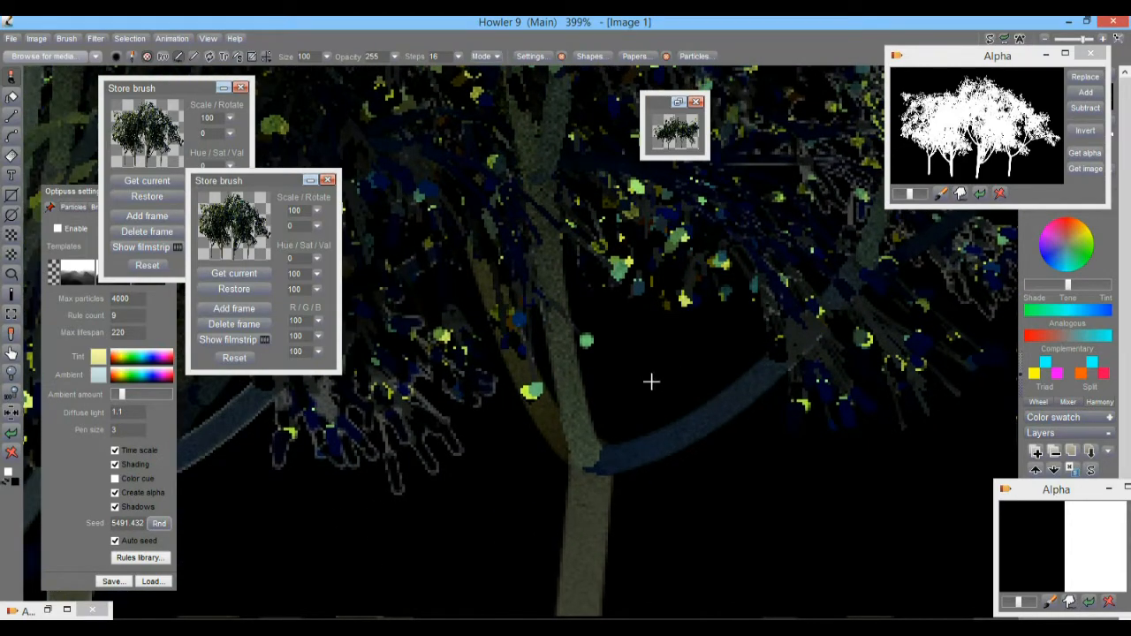
scroll(826, 378, "down", 4)
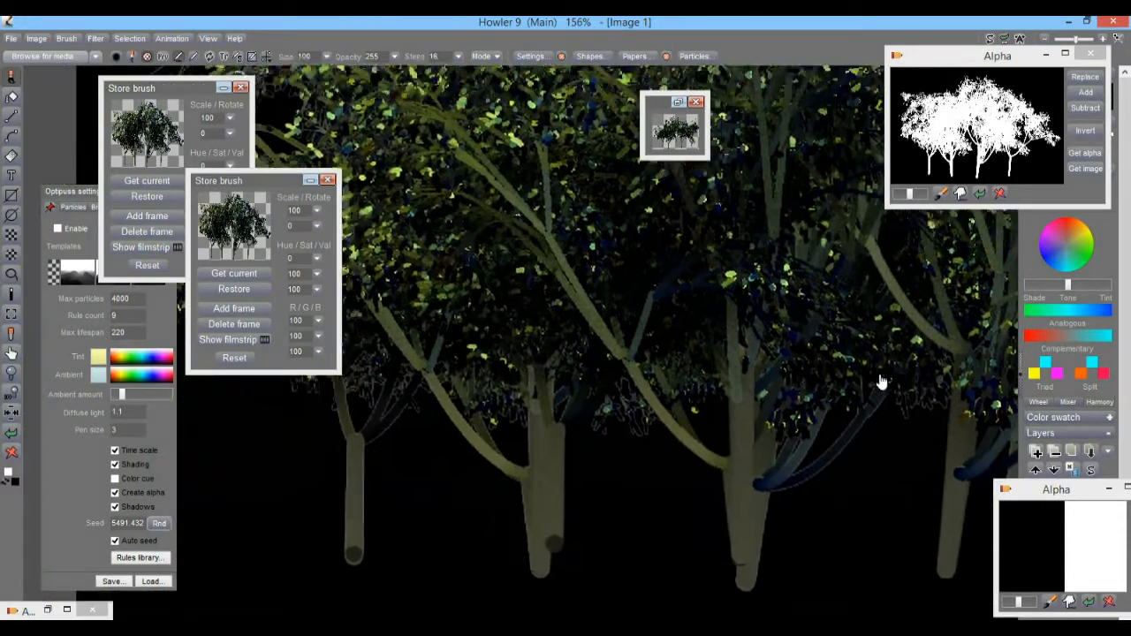
scroll(751, 398, "down", 2)
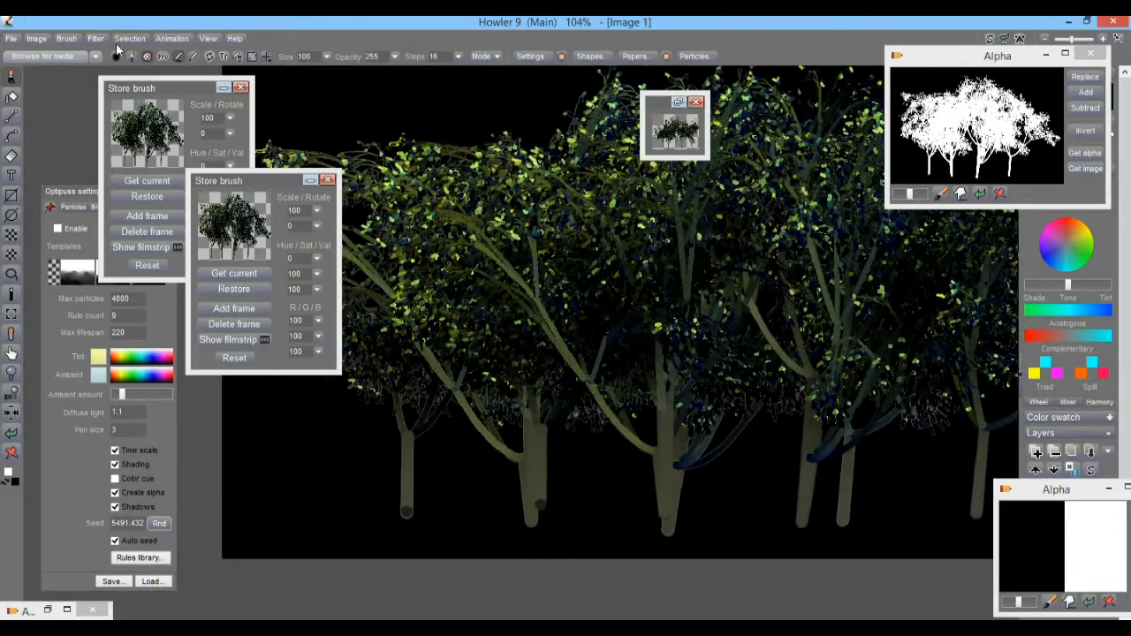
Move the corrected brush's Store brush window up so that it partly overlaps the first stored brush window.
left_click(66, 38)
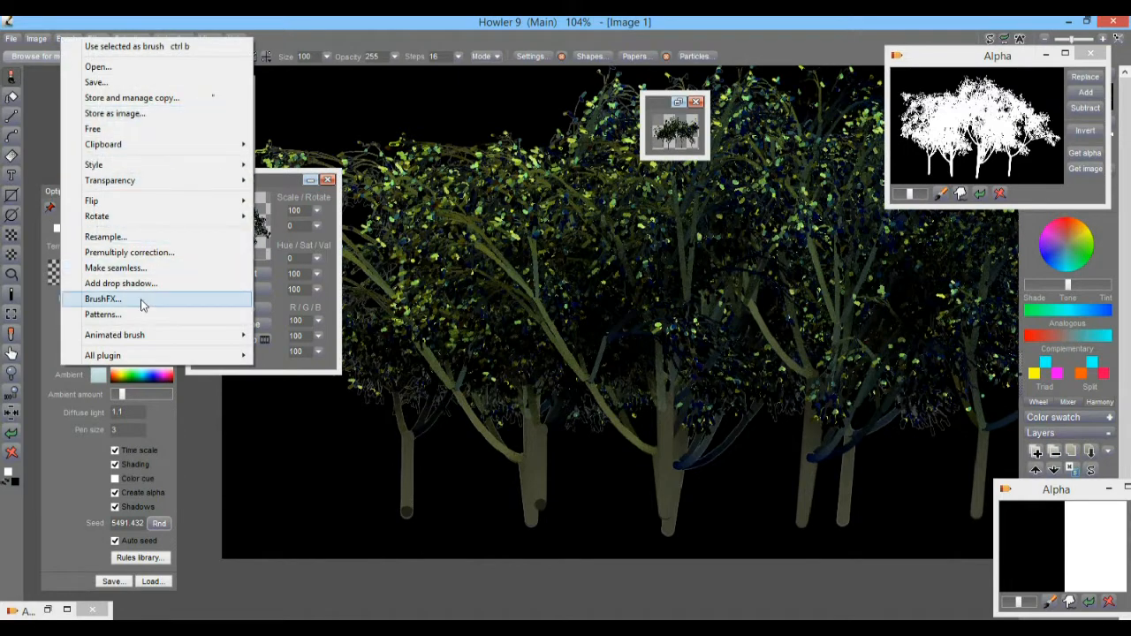
left_click(124, 98)
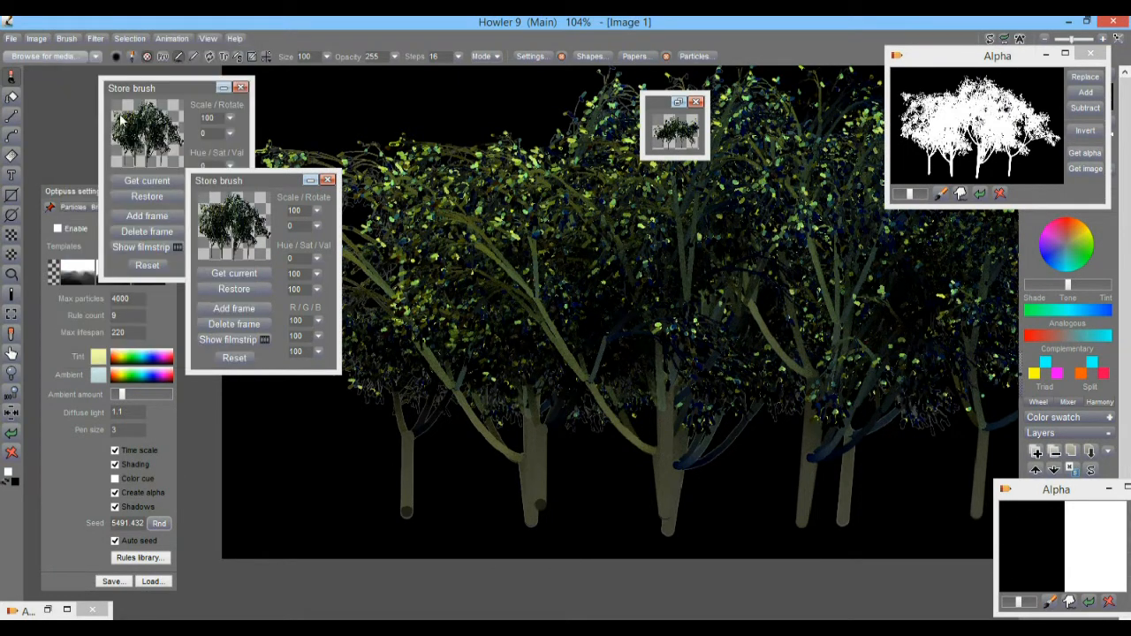
mouse_move(247, 181)
left_mouse_down()
mouse_move(364, 142)
mouse_move(274, 122)
left_mouse_up()
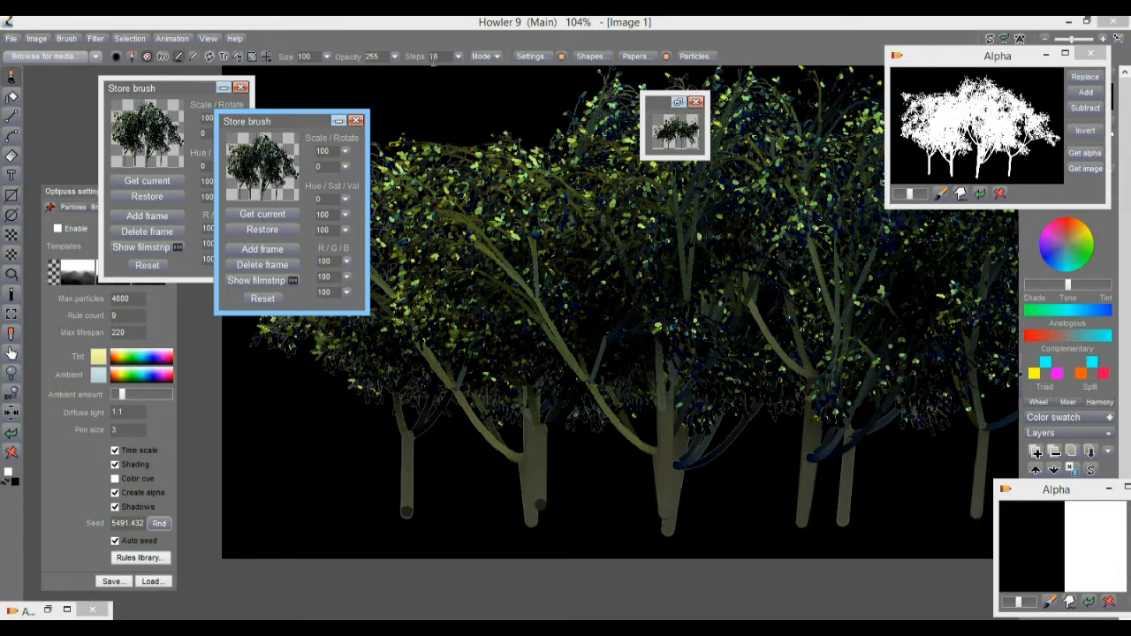
Set the brush opacity to 72, clear the canvas to black, and stamp faint copies of the tree group on it.
left_click_drag(393, 57, 337, 81)
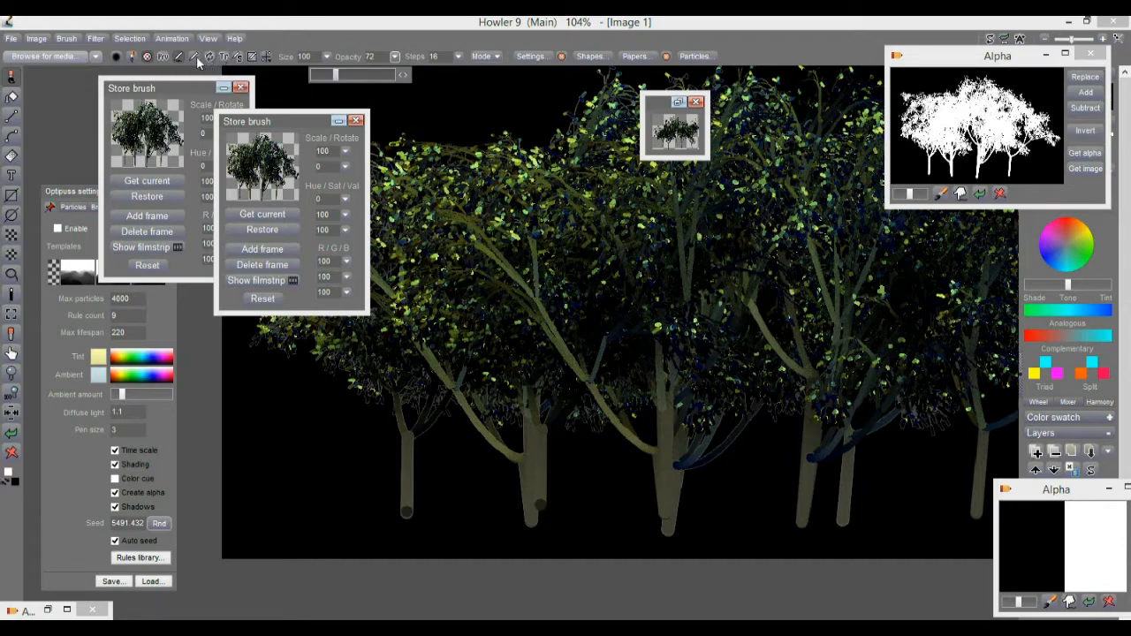
left_click(165, 60)
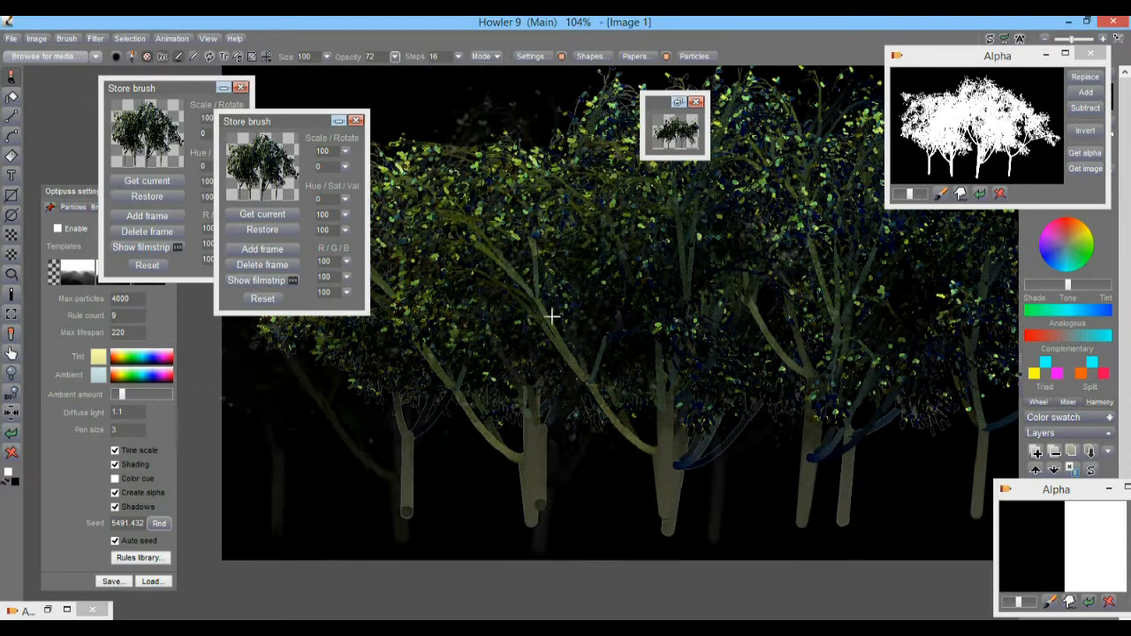
left_click(11, 452)
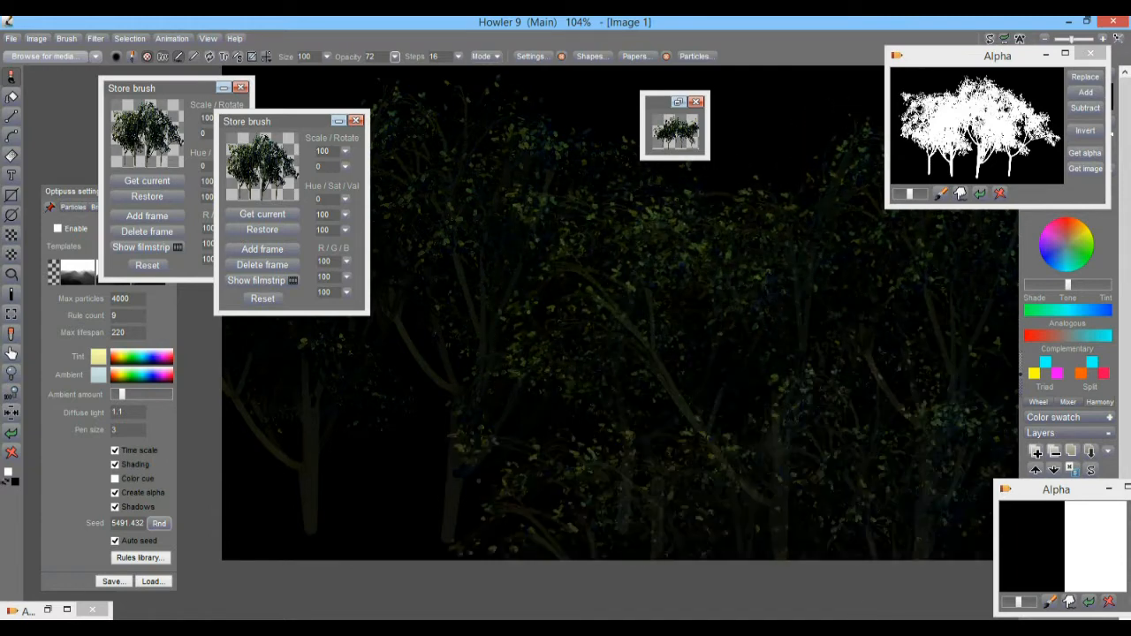
Raise the brush opacity to 133 and stamp a more visible layer of trees over the faint ones.
left_click(394, 58)
left_click_drag(336, 74, 353, 76)
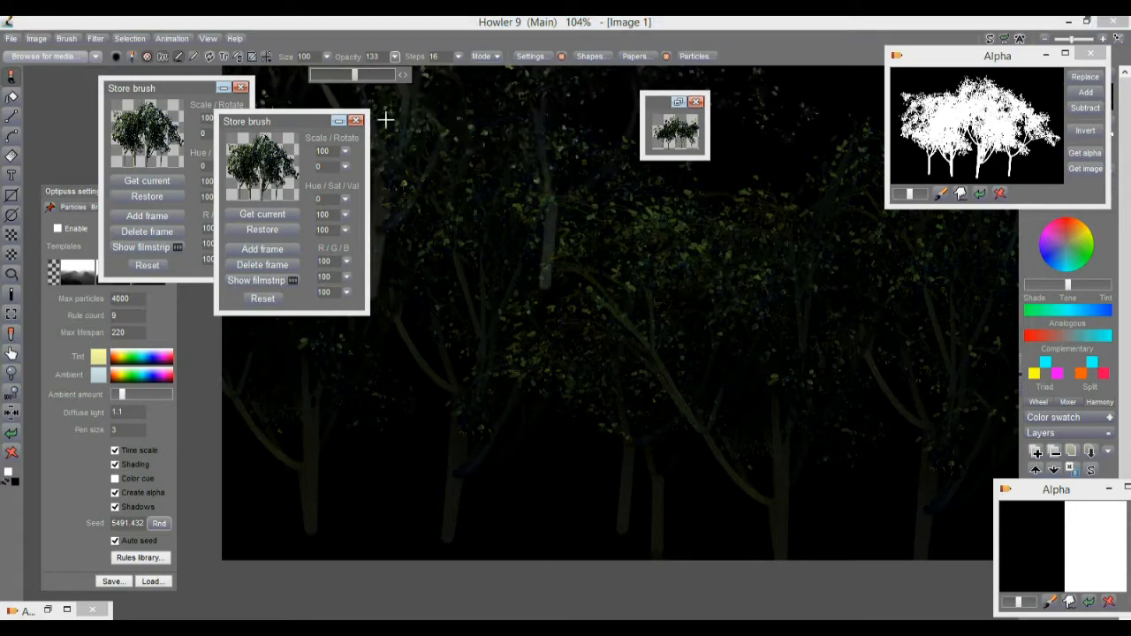
left_click(493, 406)
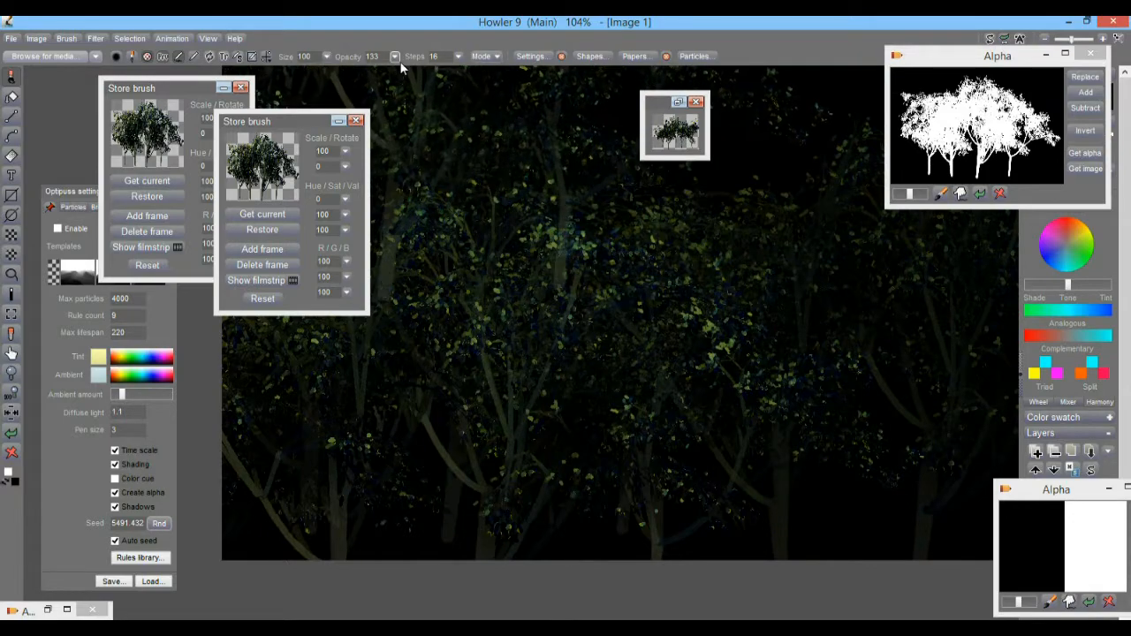
Restore the brush opacity to 255 and stamp fully opaque trees in front of the fainter layers.
left_click(328, 57)
left_click_drag(383, 71, 441, 78)
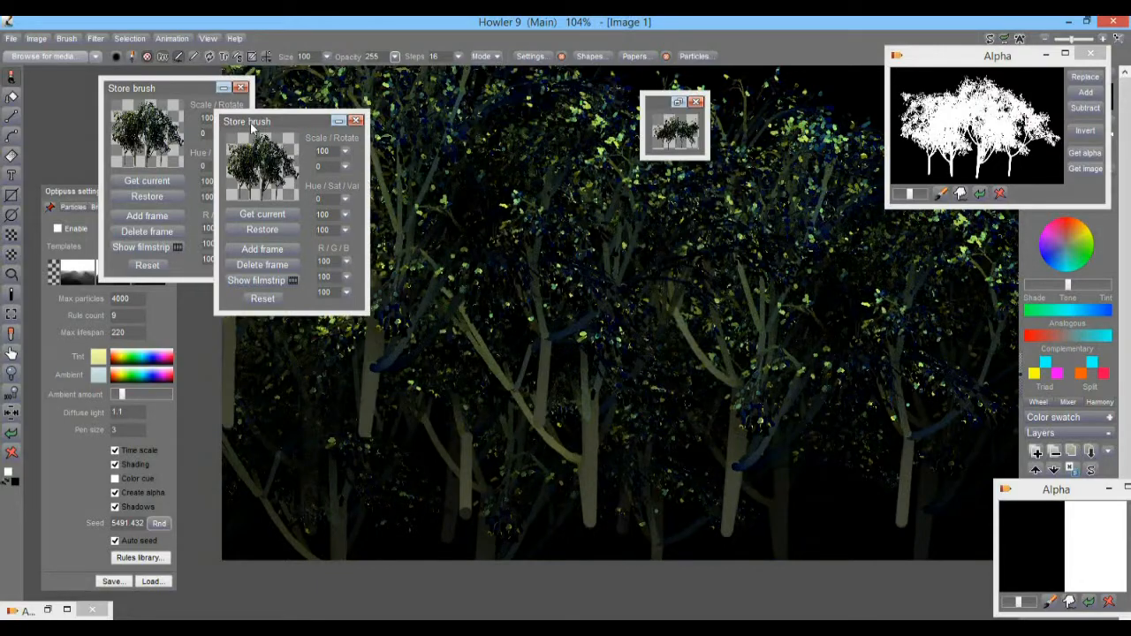
left_click_drag(282, 124, 251, 156)
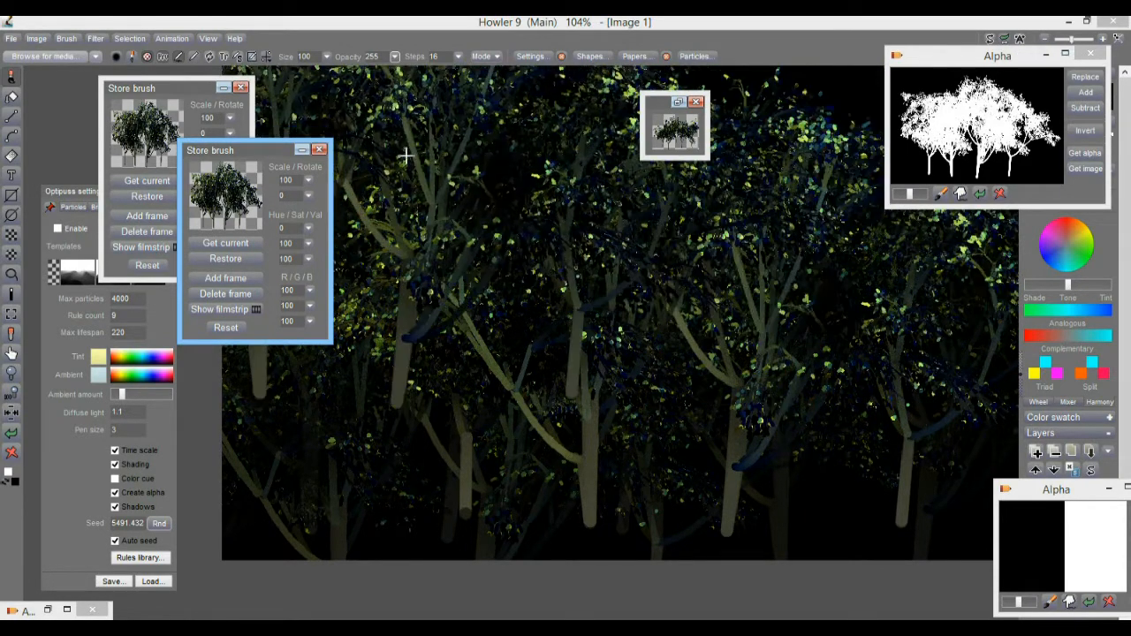
Undo the tree stamps and canvas clears back to the originally painted tree group on white.
left_click(11, 433)
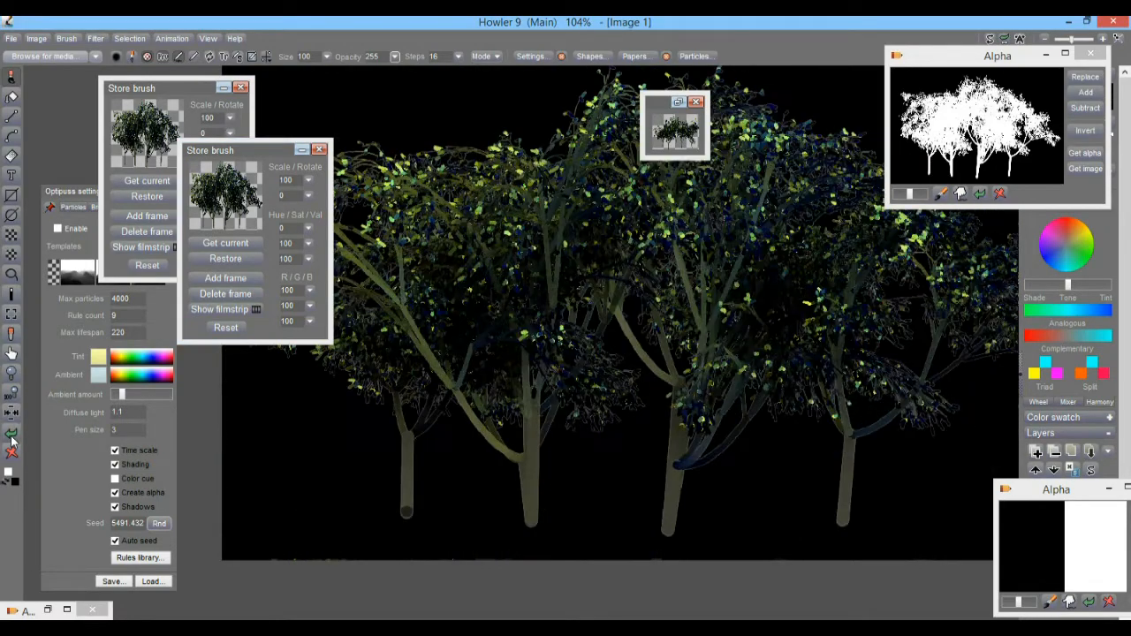
left_click(12, 438)
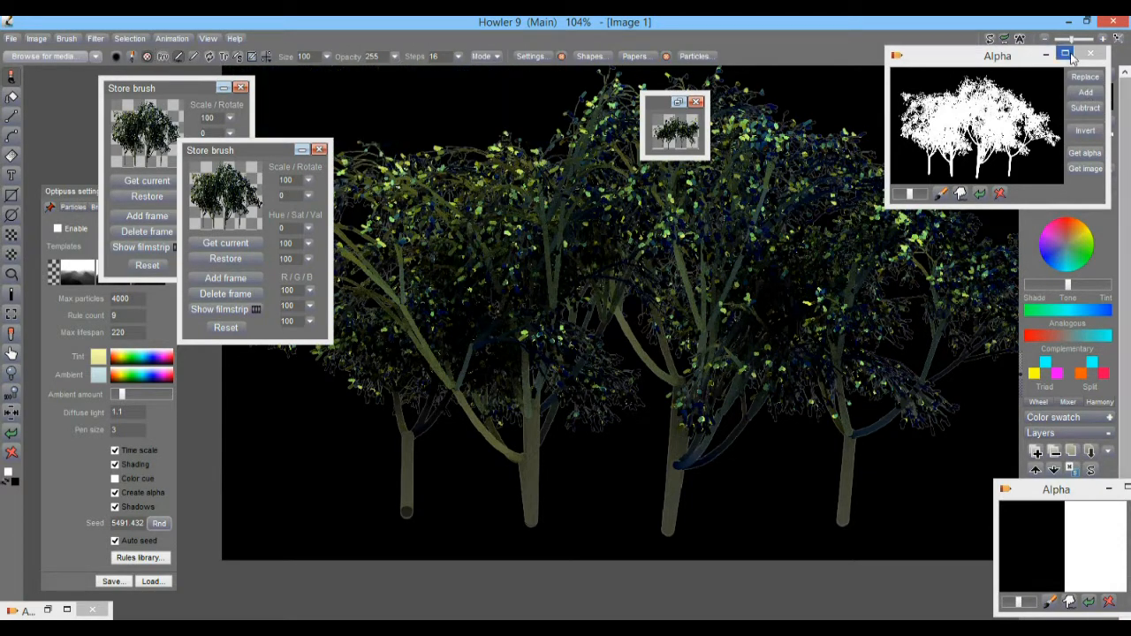
left_click(1085, 77)
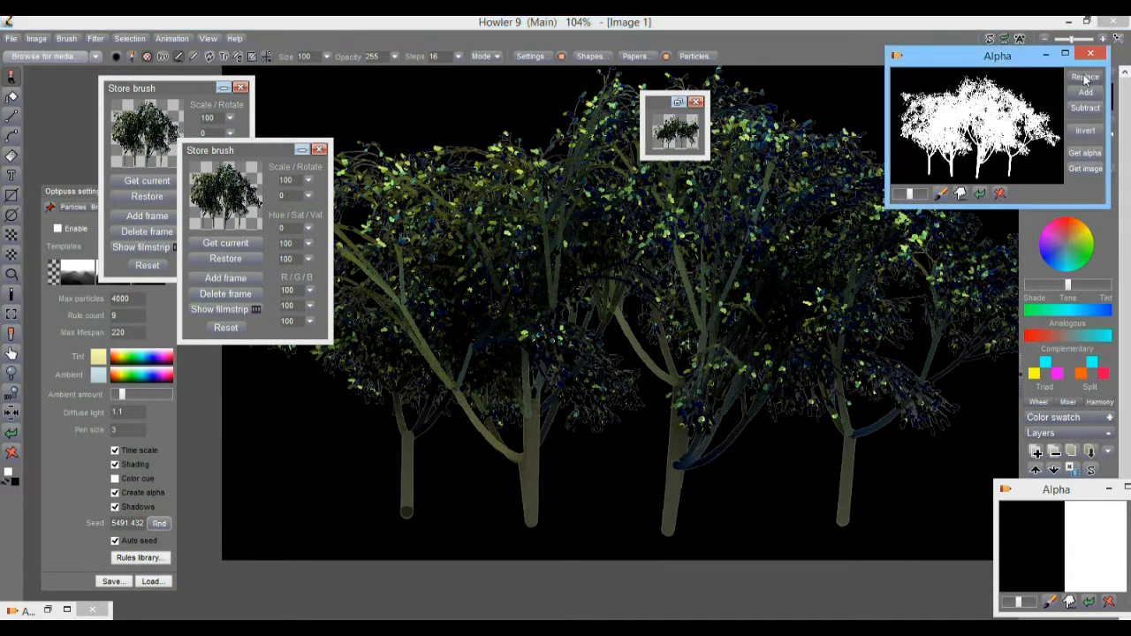
left_click(10, 434)
left_click(11, 434)
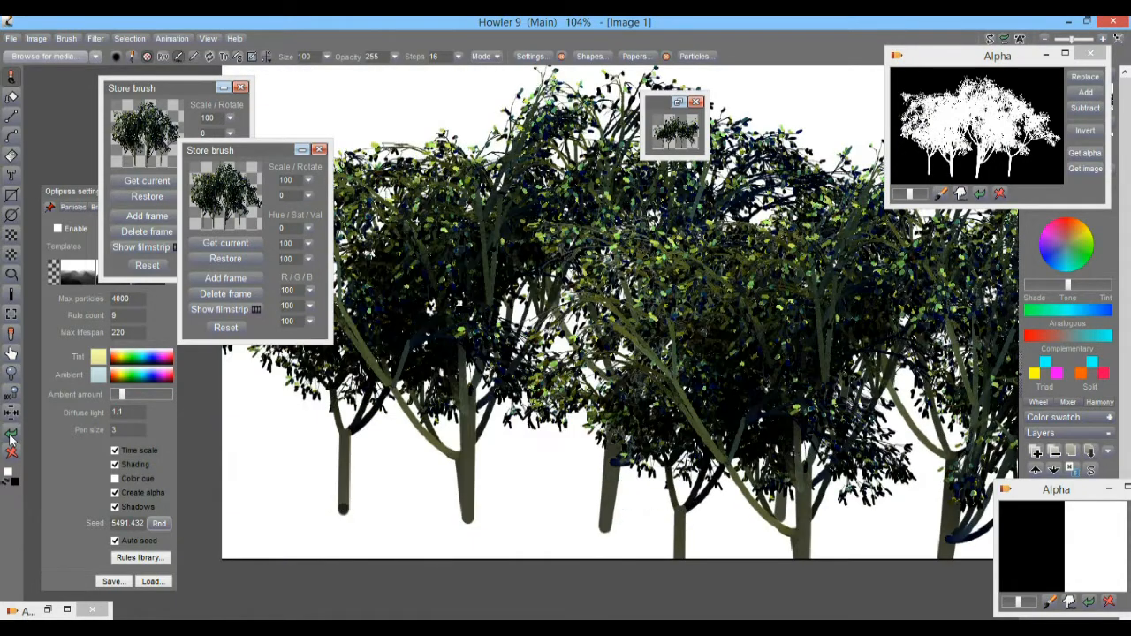
left_click(10, 436)
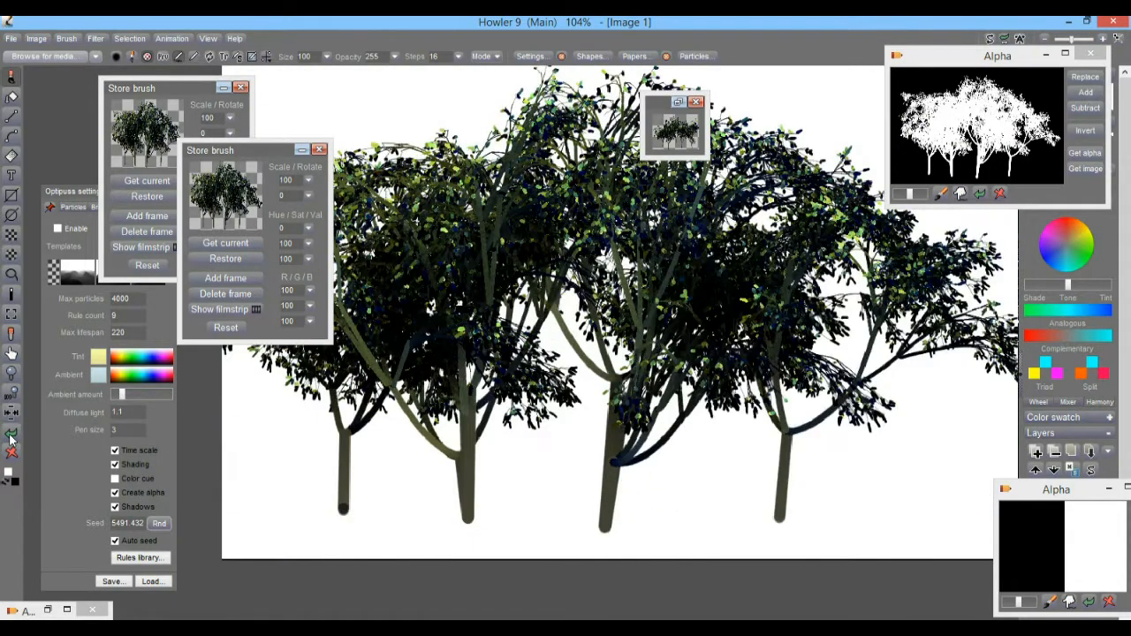
left_click(10, 436)
scroll(711, 316, "down", 2)
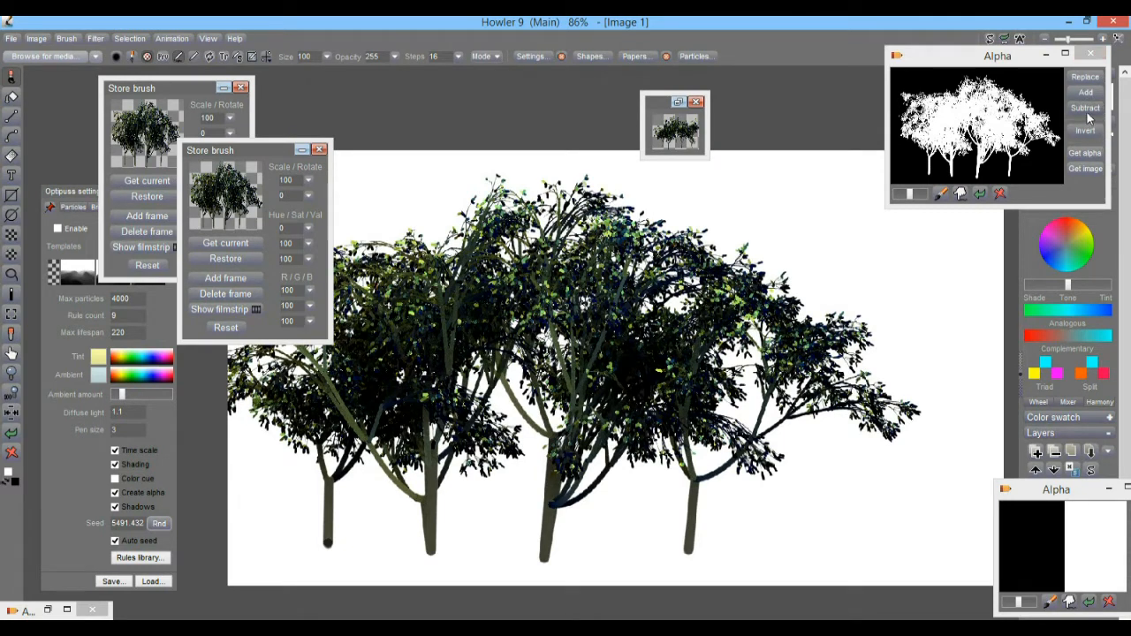
Replace the current selection with the stored tree alpha and clear the alpha again.
left_click(1085, 77)
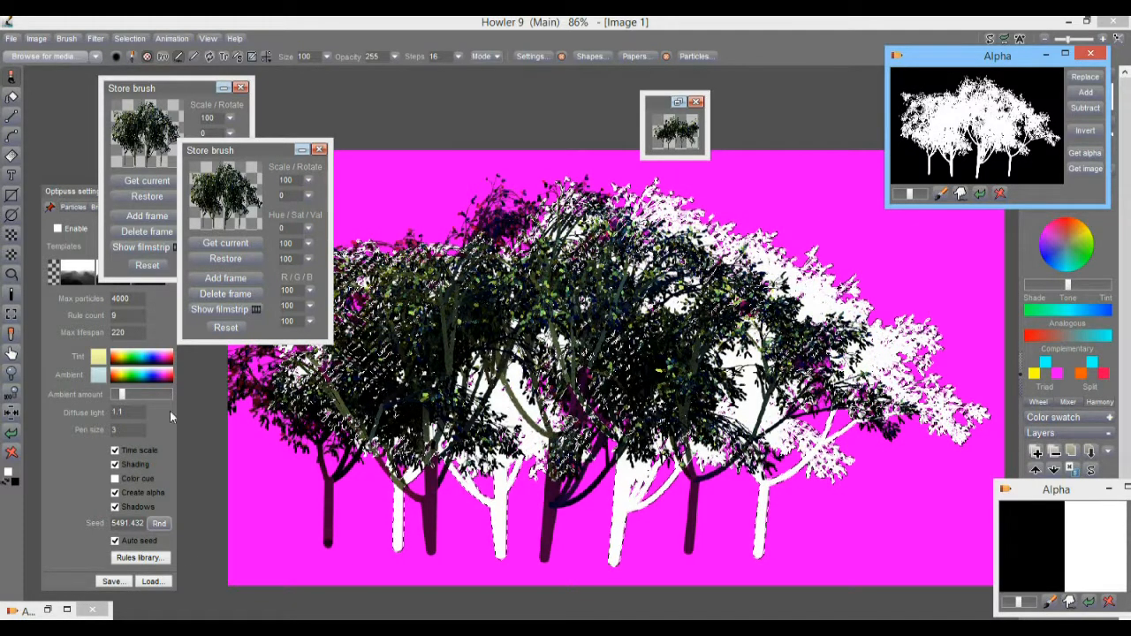
left_click(228, 188)
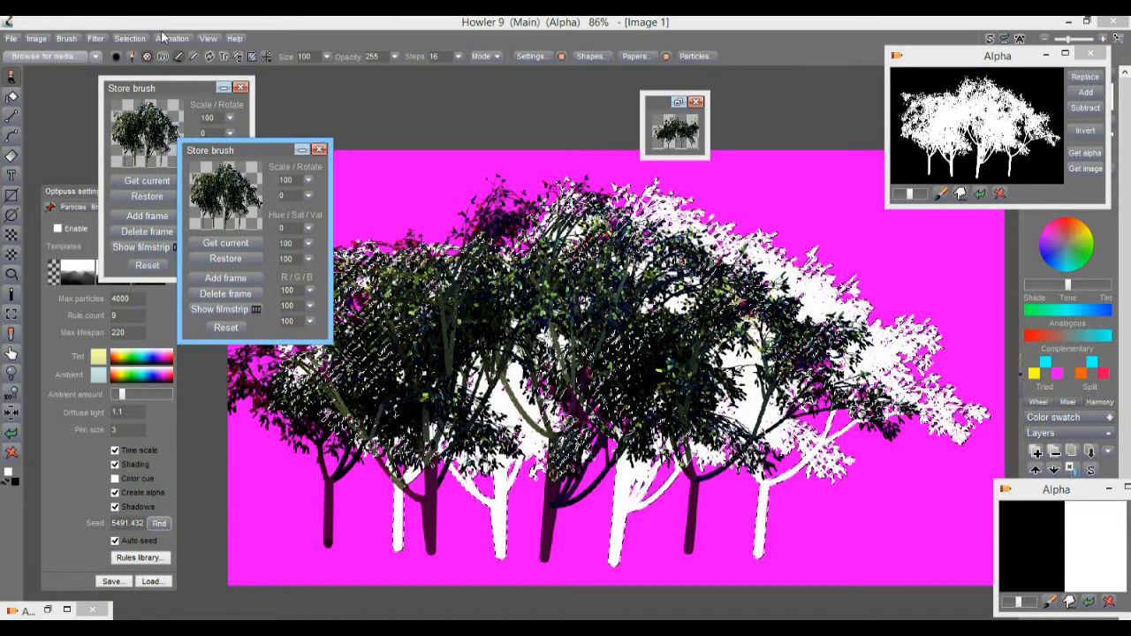
left_click(133, 39)
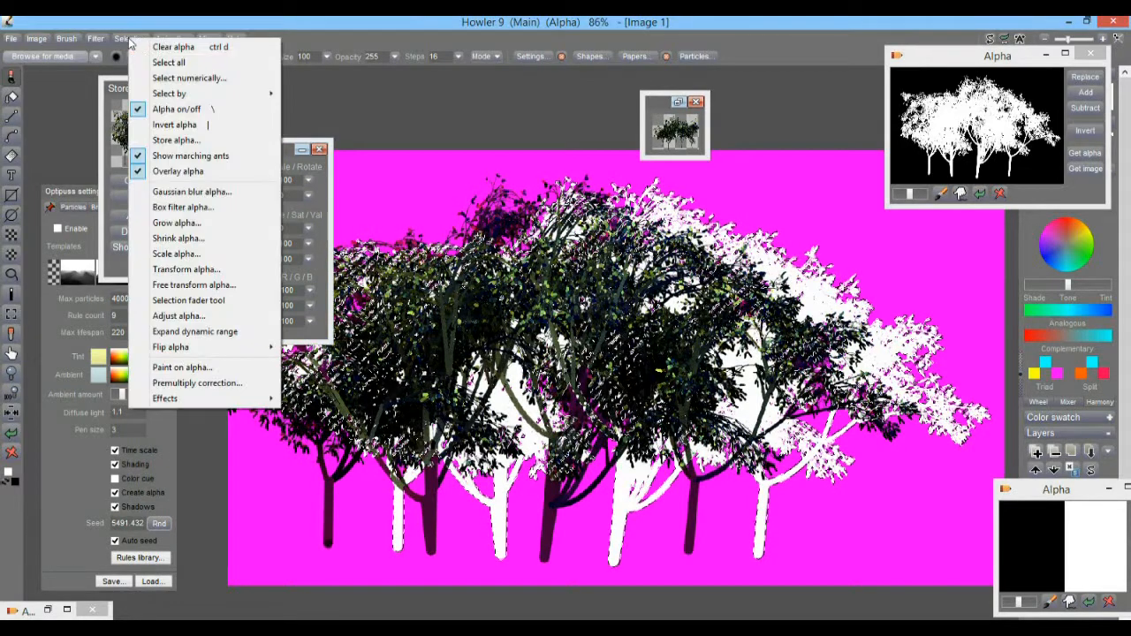
left_click(152, 45)
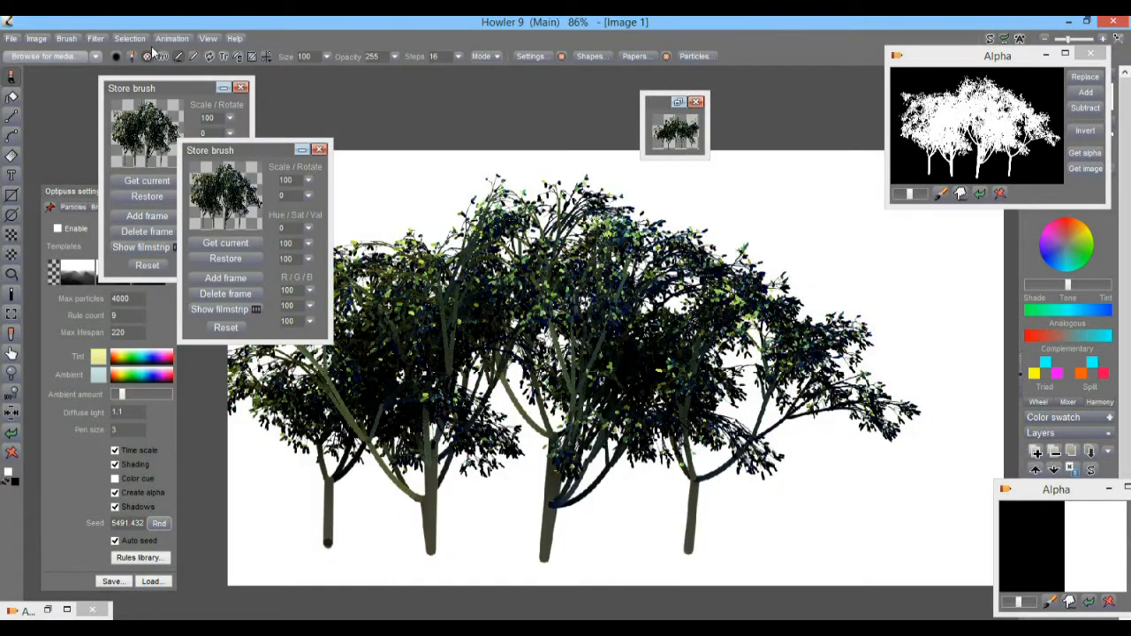
Swap the primary and secondary colors, clear the canvas to white, and recall the corrected tree group as the custom brush.
left_click(14, 454)
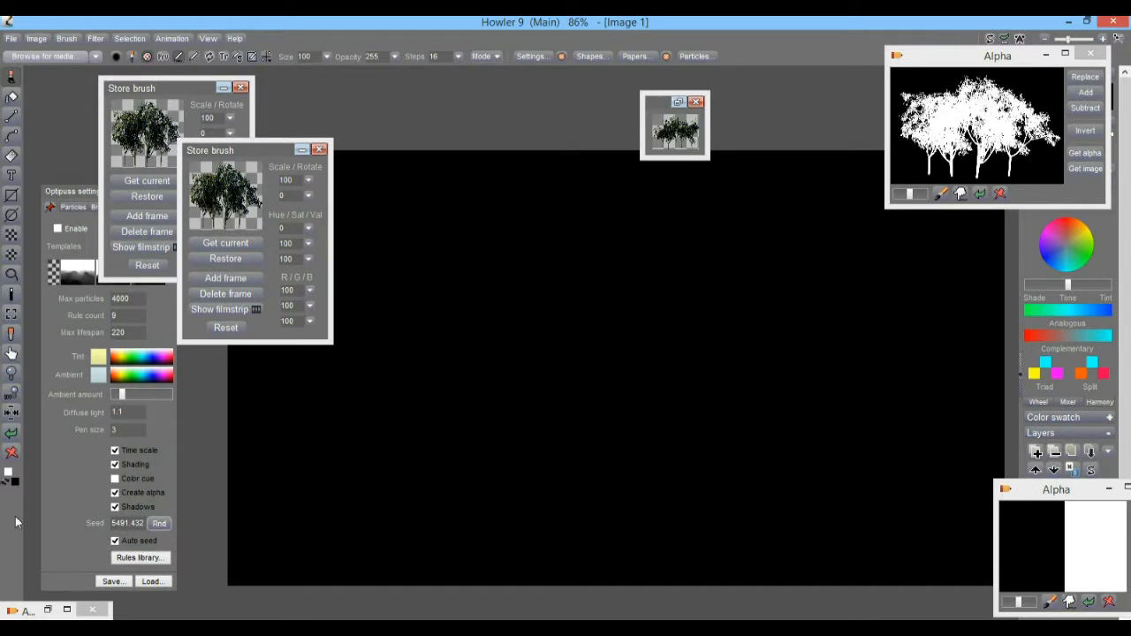
left_click(11, 472)
left_click(13, 454)
left_click(233, 193)
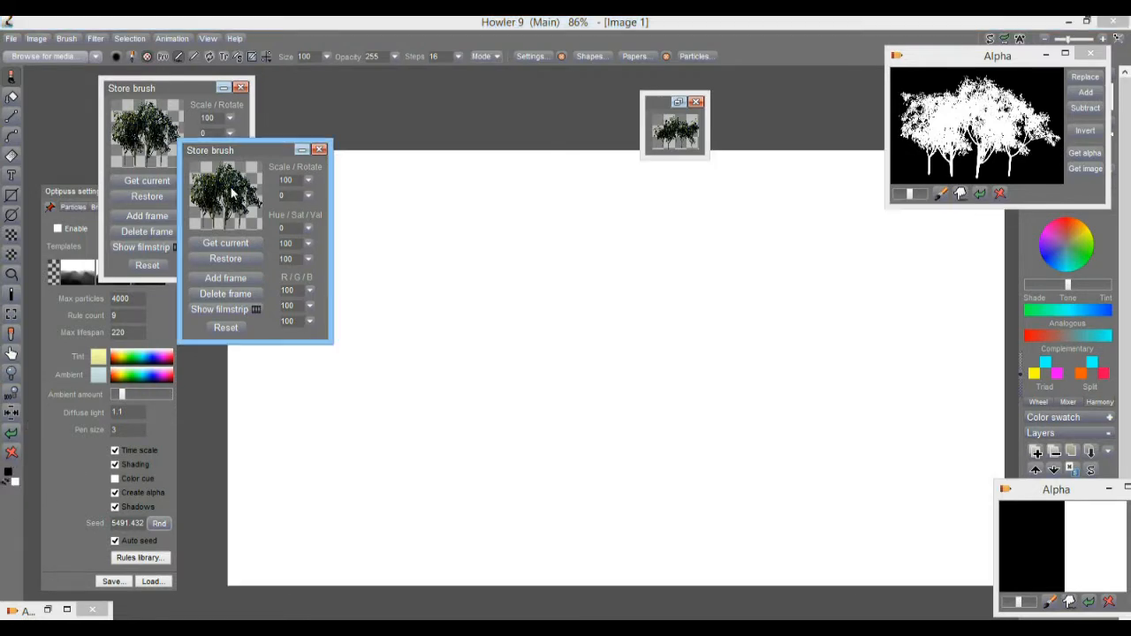
left_click(164, 59)
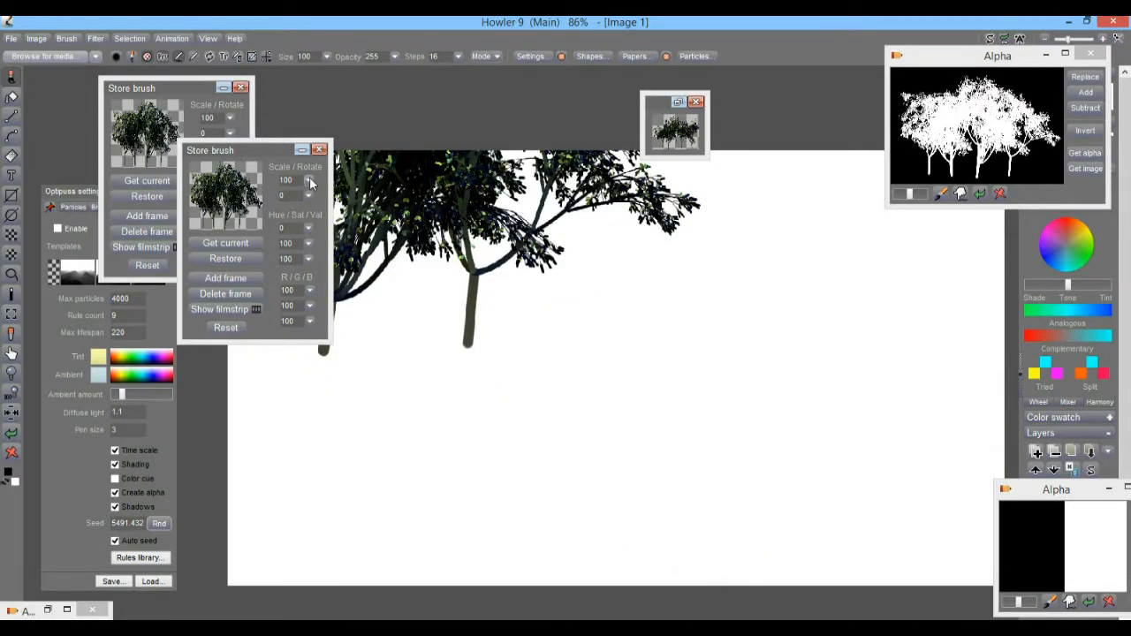
Set the stored tree brush's hue to 68 and its value to 63.
left_click_drag(309, 231, 280, 248)
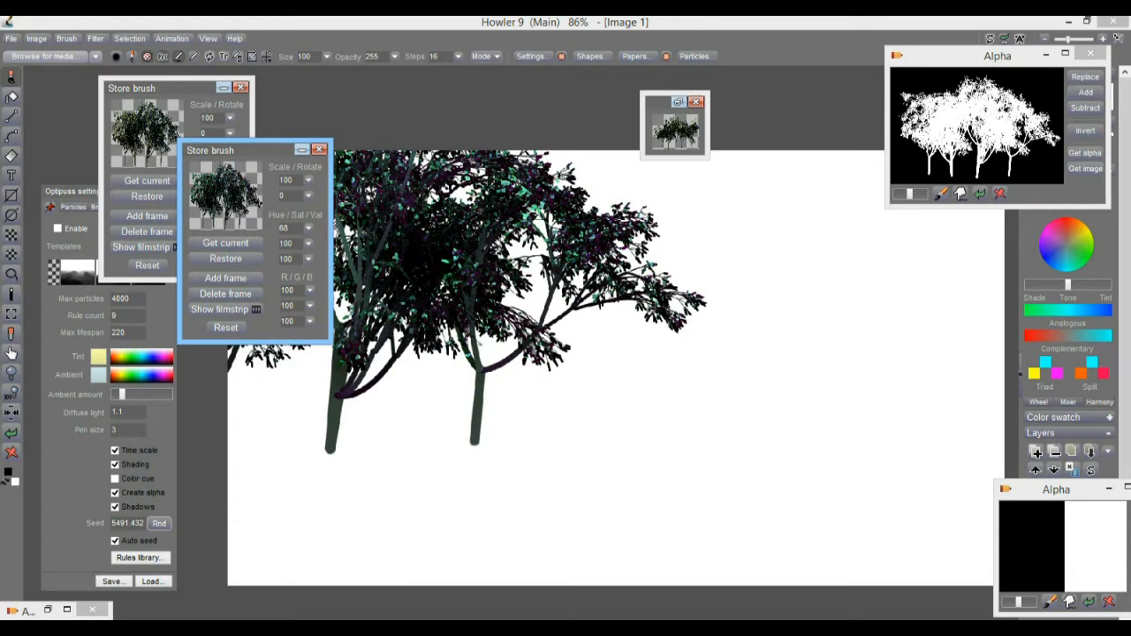
left_click(308, 259)
left_click(290, 278)
left_click_drag(603, 364, 495, 346)
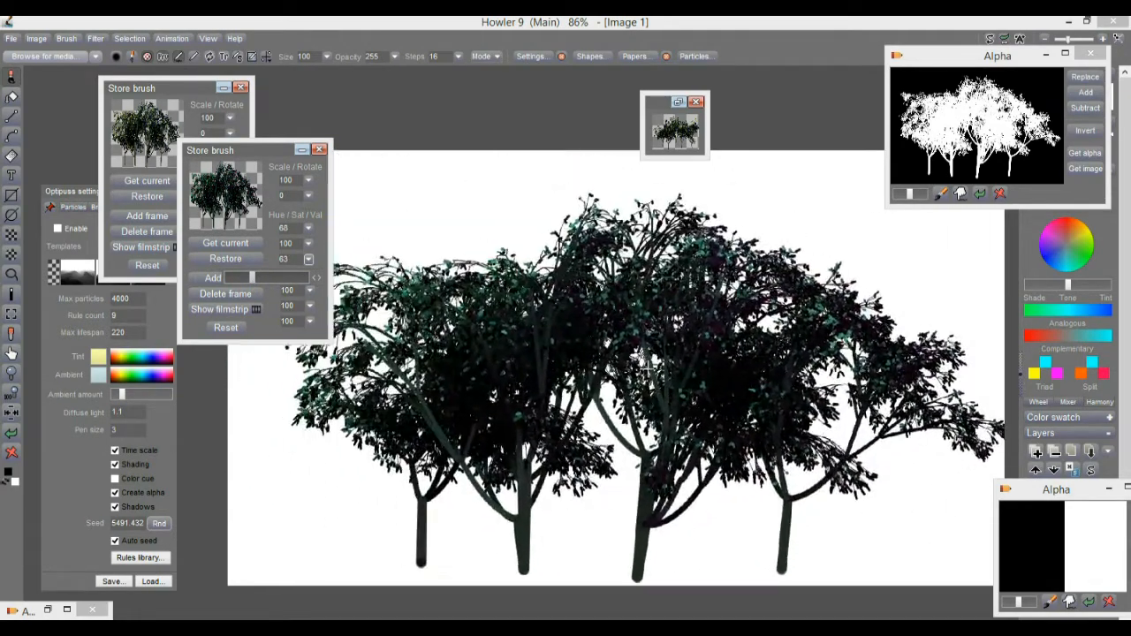
left_click(68, 39)
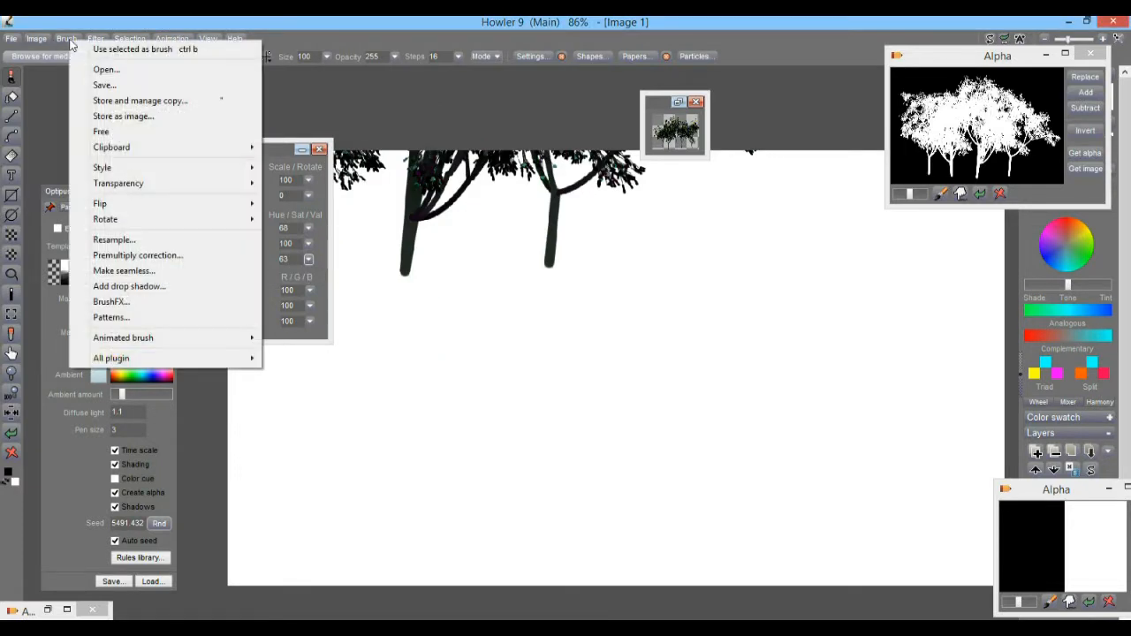
left_click(128, 101)
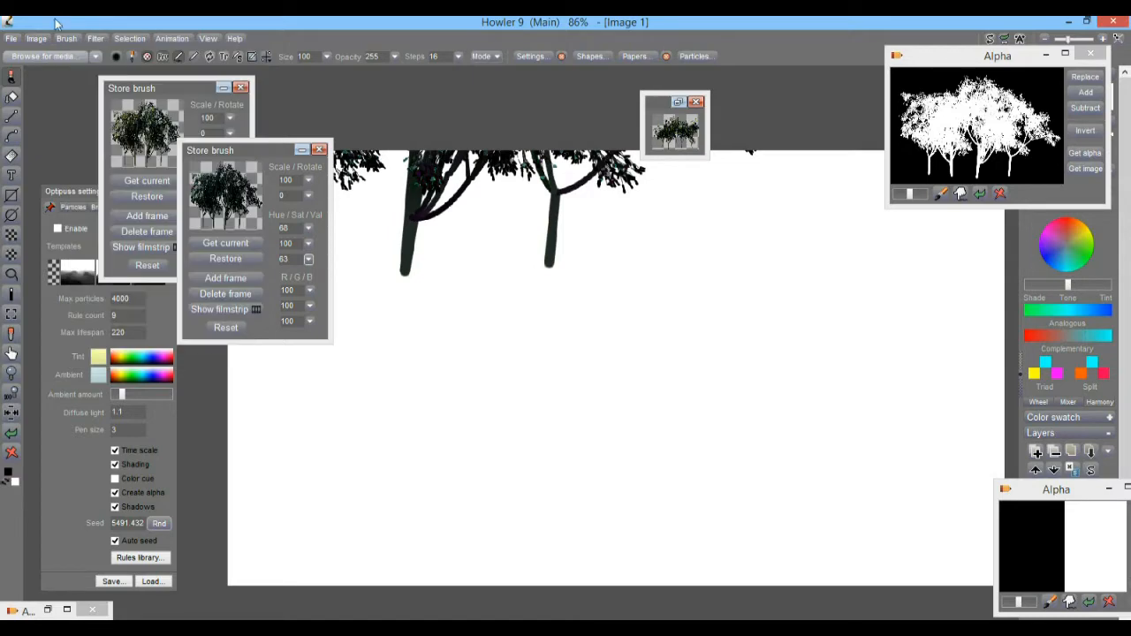
left_click(14, 39)
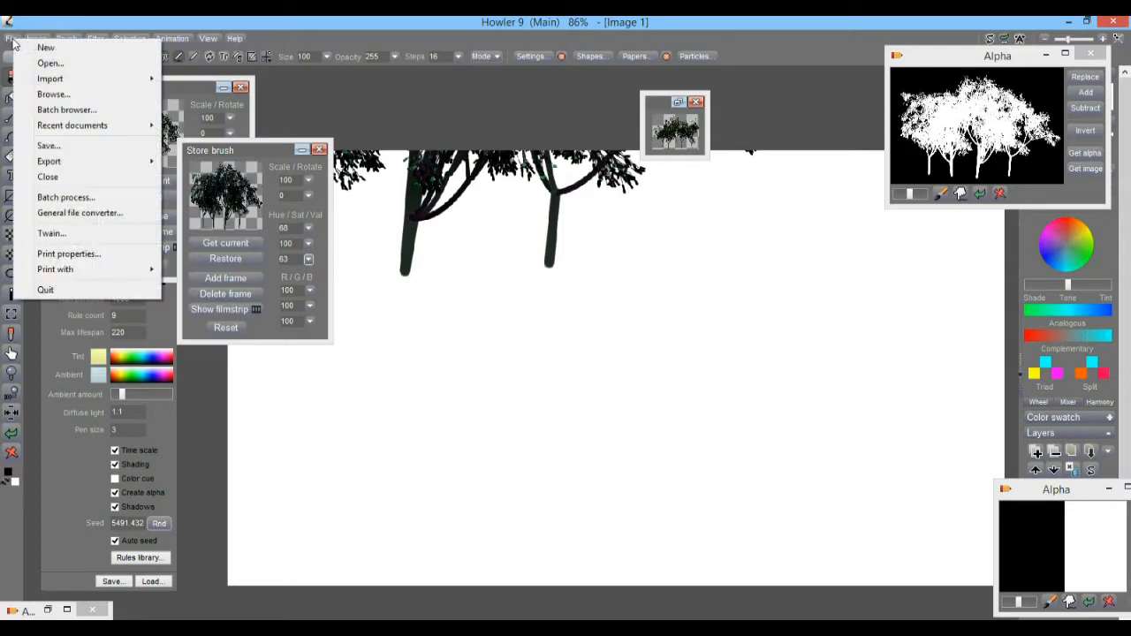
left_click(66, 39)
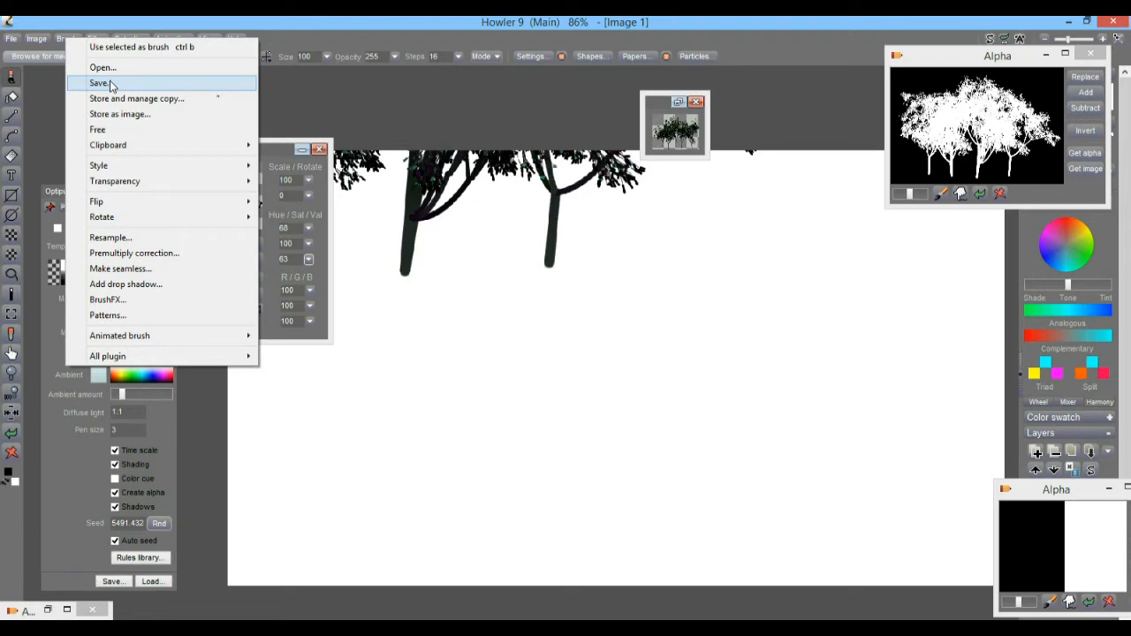
left_click(99, 83)
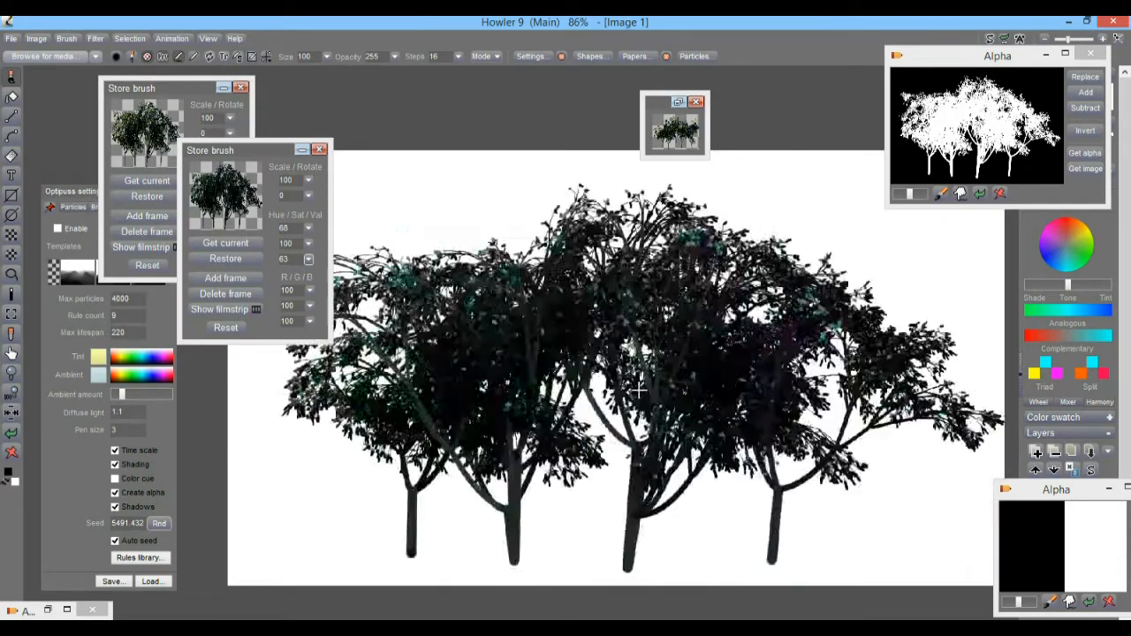
Stamp the recolored, darkened tree group brush on the white canvas.
left_click(711, 395)
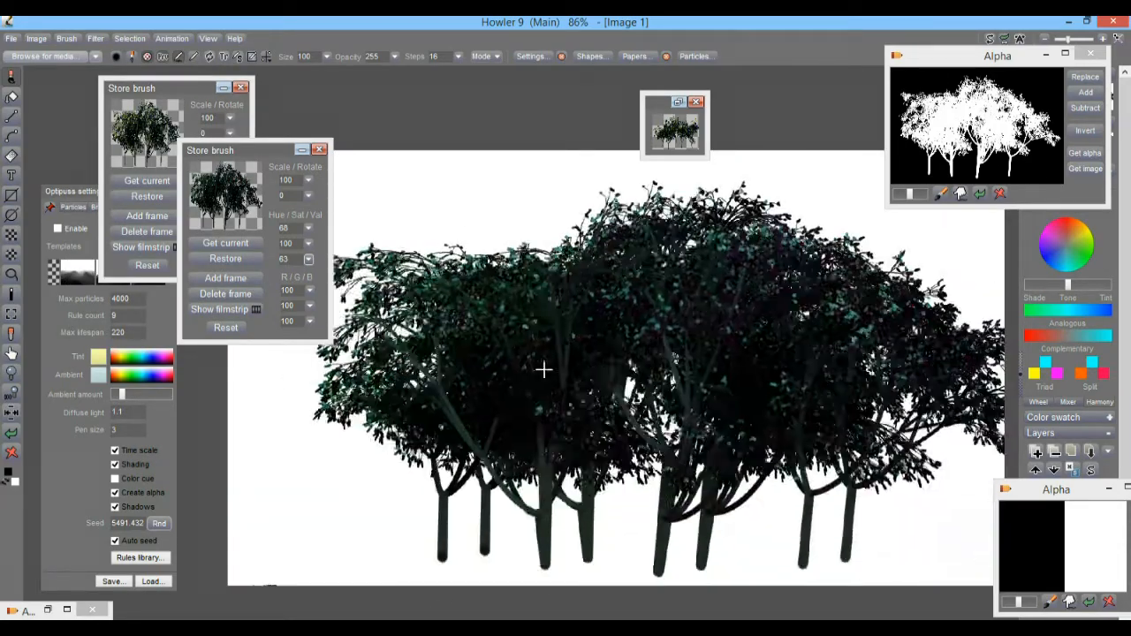